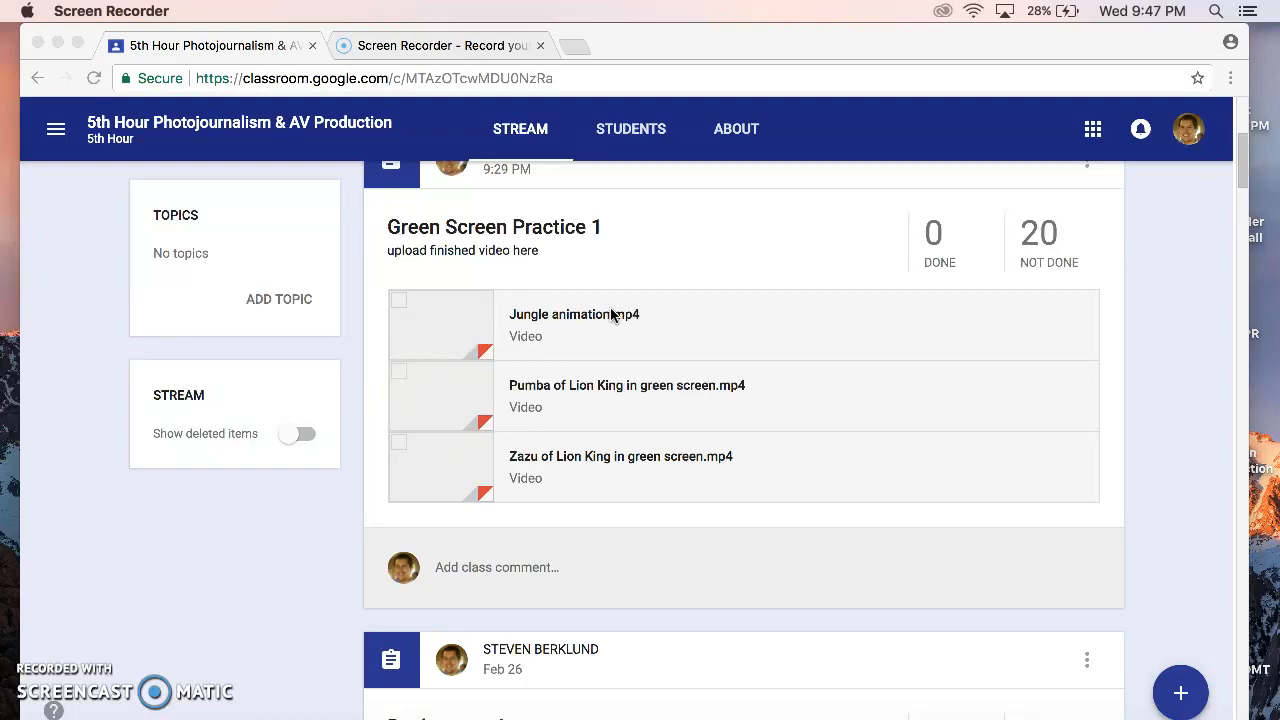
# View Jungle animation.mp4 from the Green Screen Practice 1 assignment and close the video again.
pyautogui.click(610, 315)
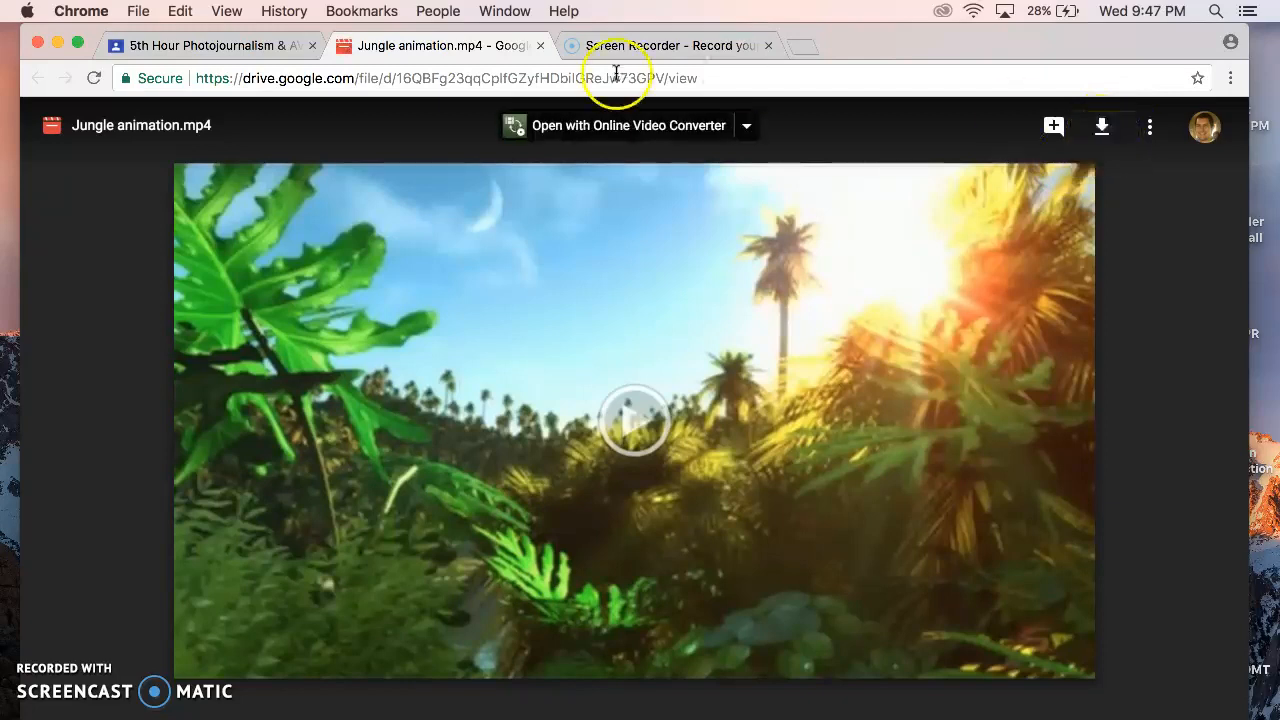
pyautogui.click(255, 46)
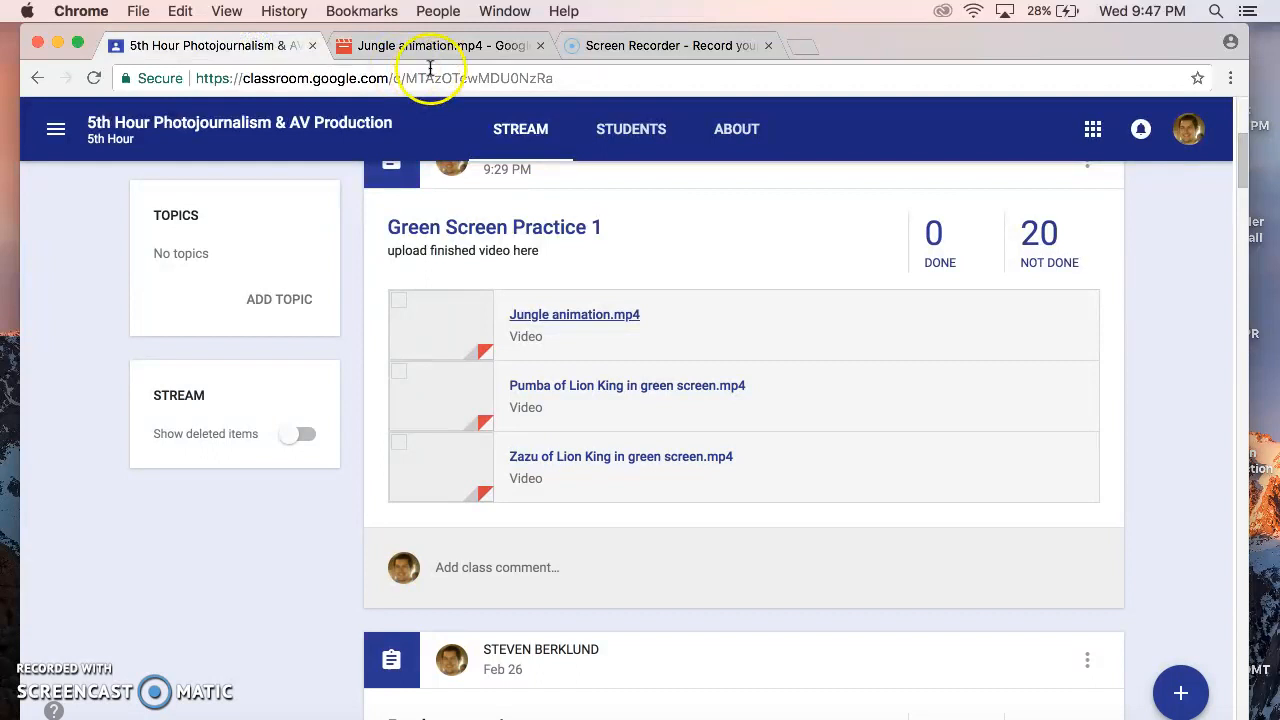
pyautogui.click(541, 46)
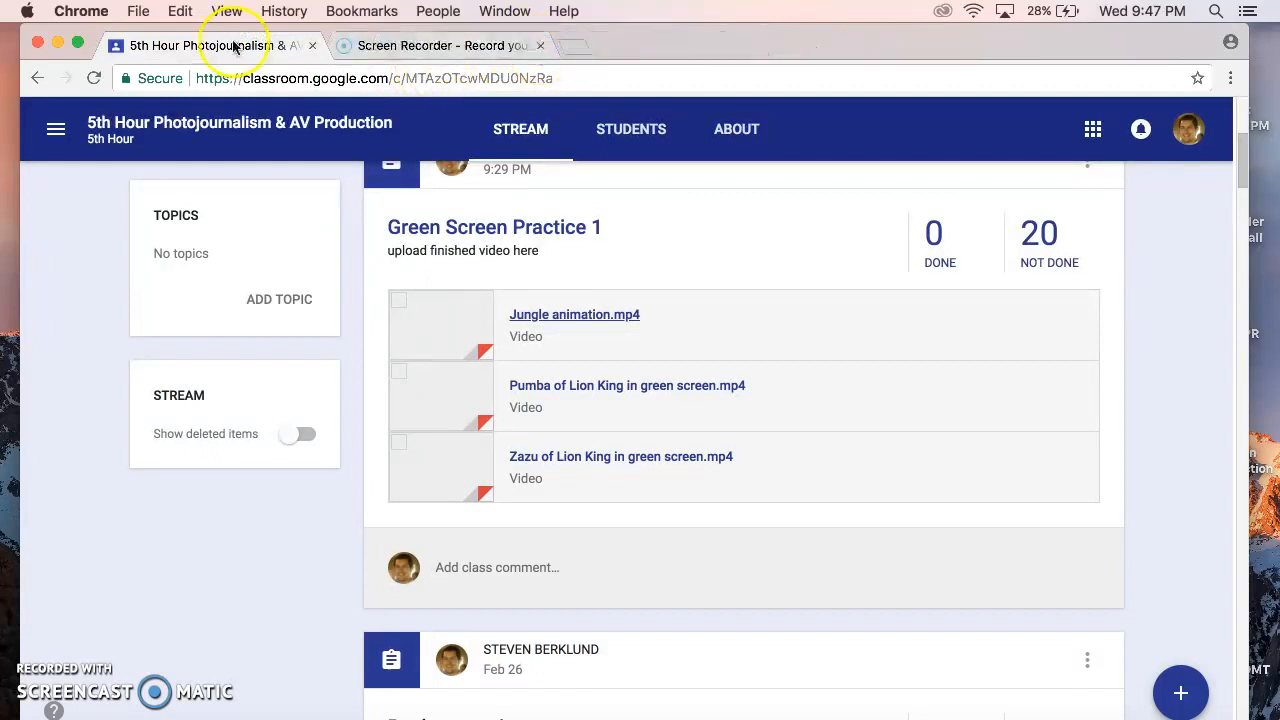
# Put the browser window away and launch Adobe Premiere Pro CC 2017 from the Applications folder in Finder.
pyautogui.click(59, 46)
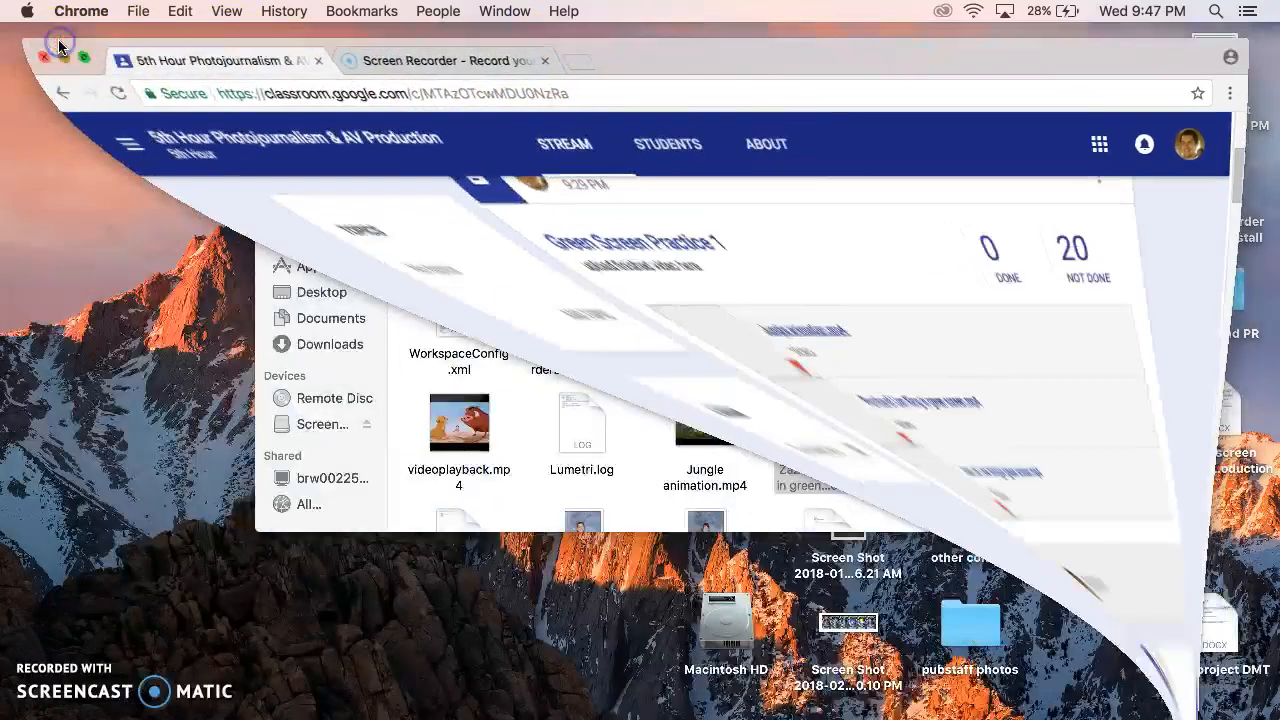
pyautogui.click(358, 138)
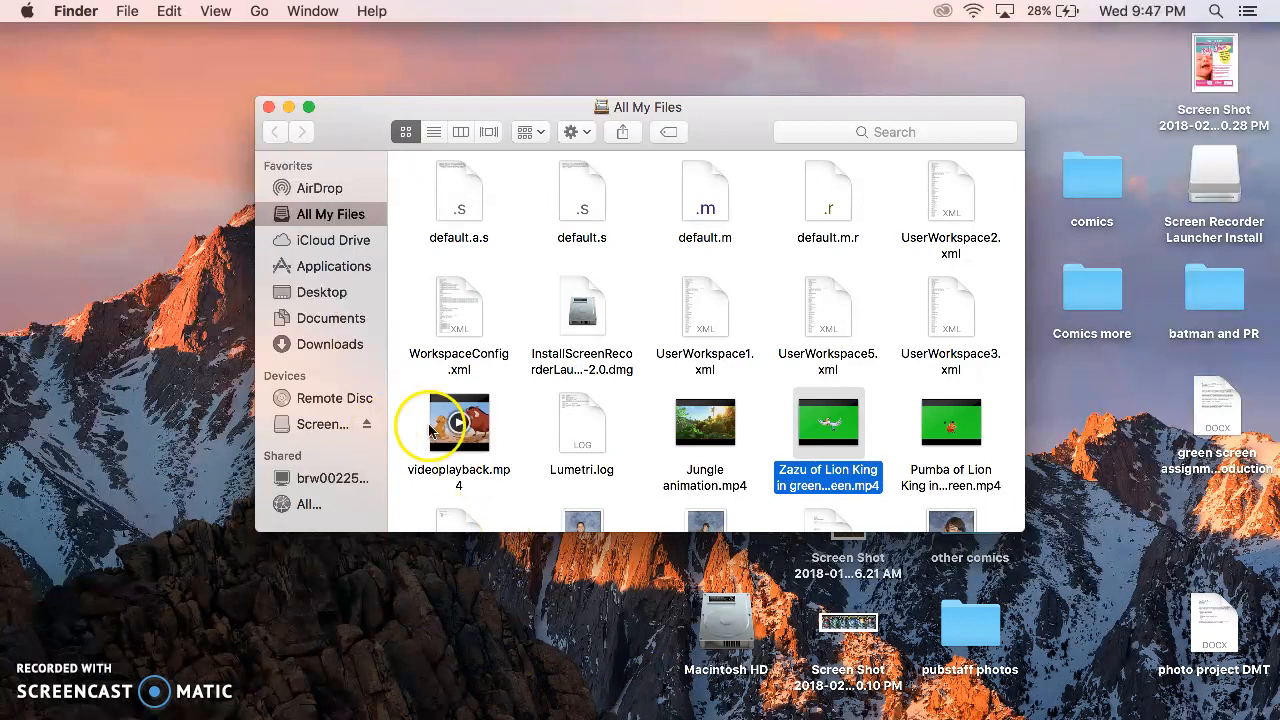
pyautogui.click(335, 267)
pyautogui.scroll(-10, 566, 392)
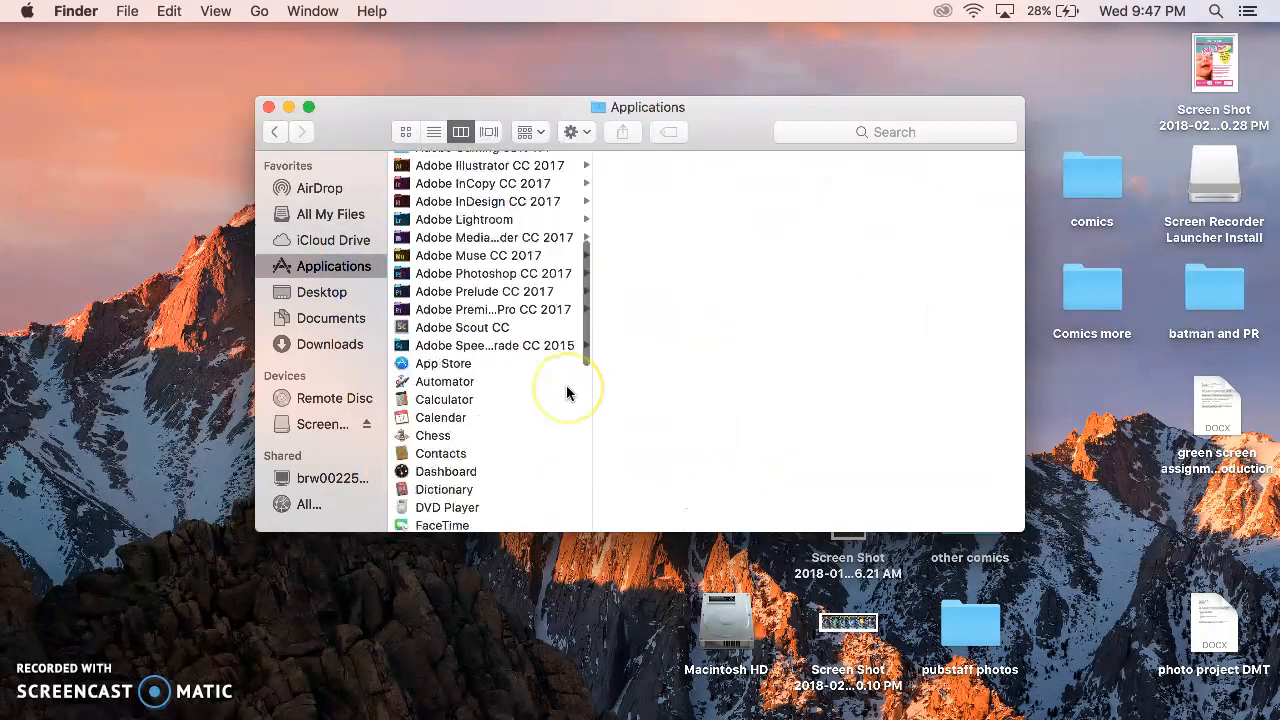
pyautogui.scroll(5, 569, 391)
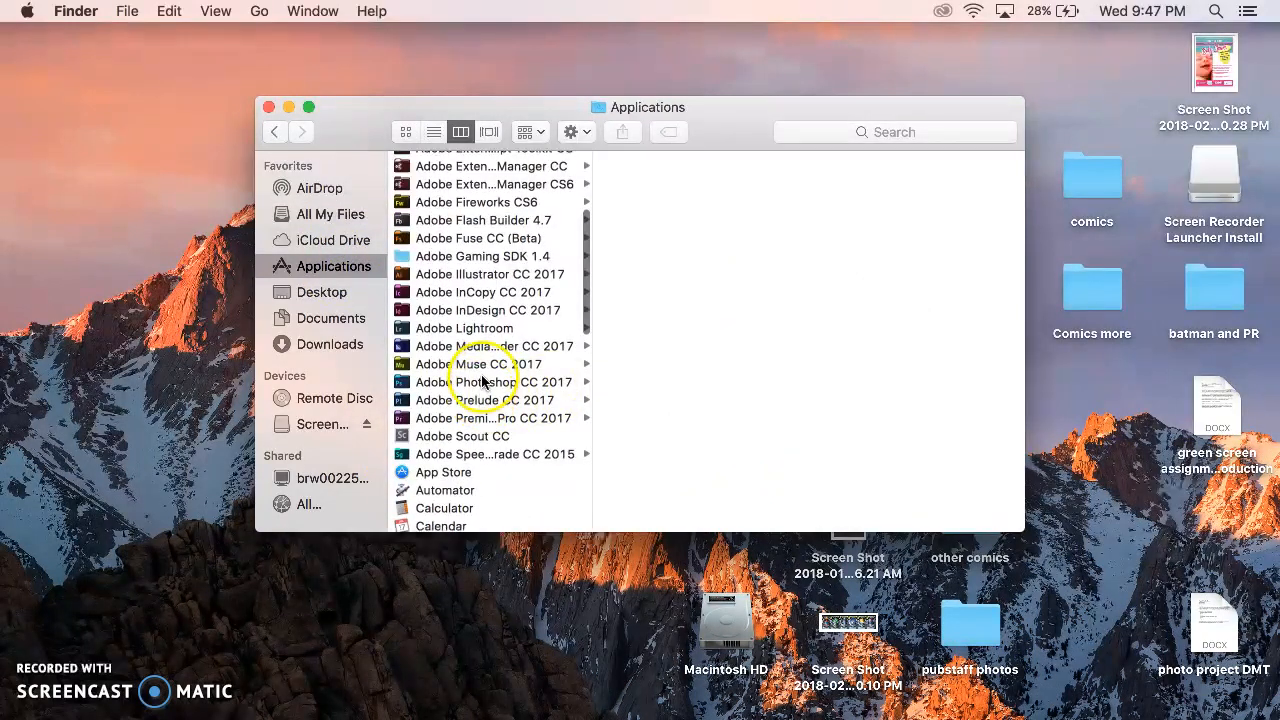
pyautogui.click(517, 421)
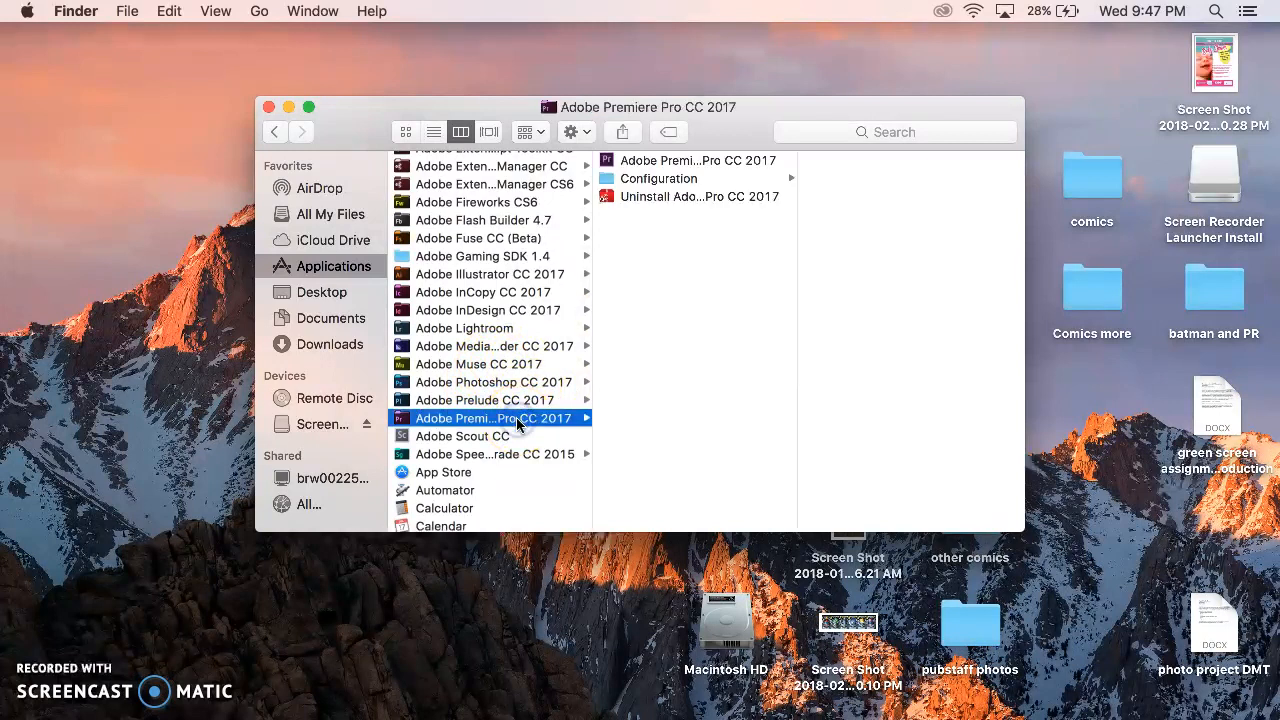
pyautogui.click(712, 162)
pyautogui.doubleClick(705, 161)
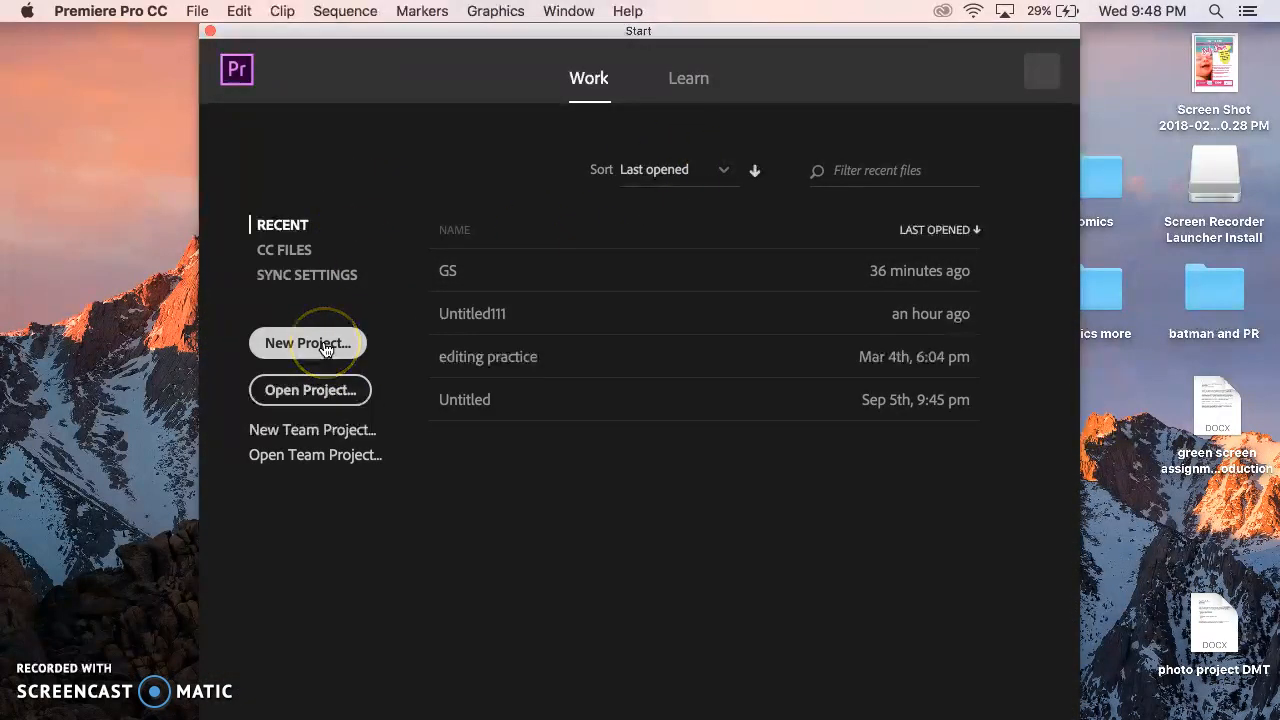
# Create a new project named Green Screen with the default settings and use the Assembly workspace.
pyautogui.click(197, 11)
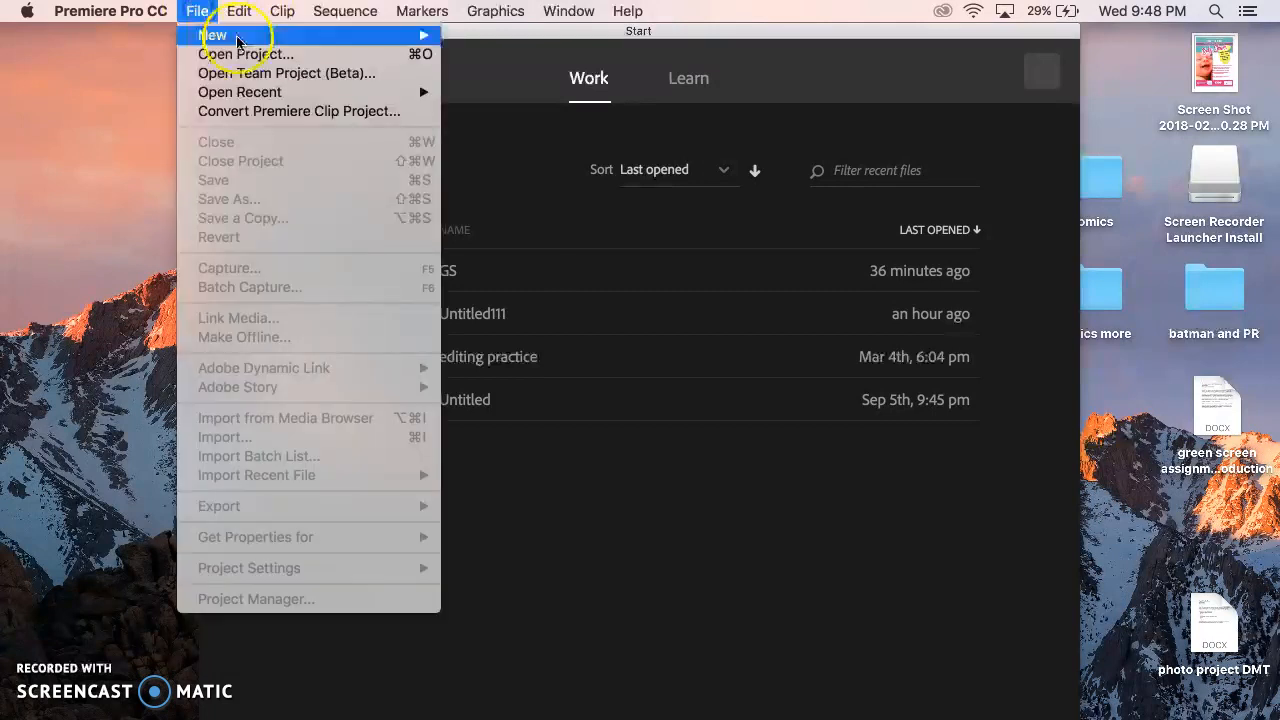
pyautogui.moveTo(437, 35)
pyautogui.click(766, 40)
pyautogui.click(325, 348)
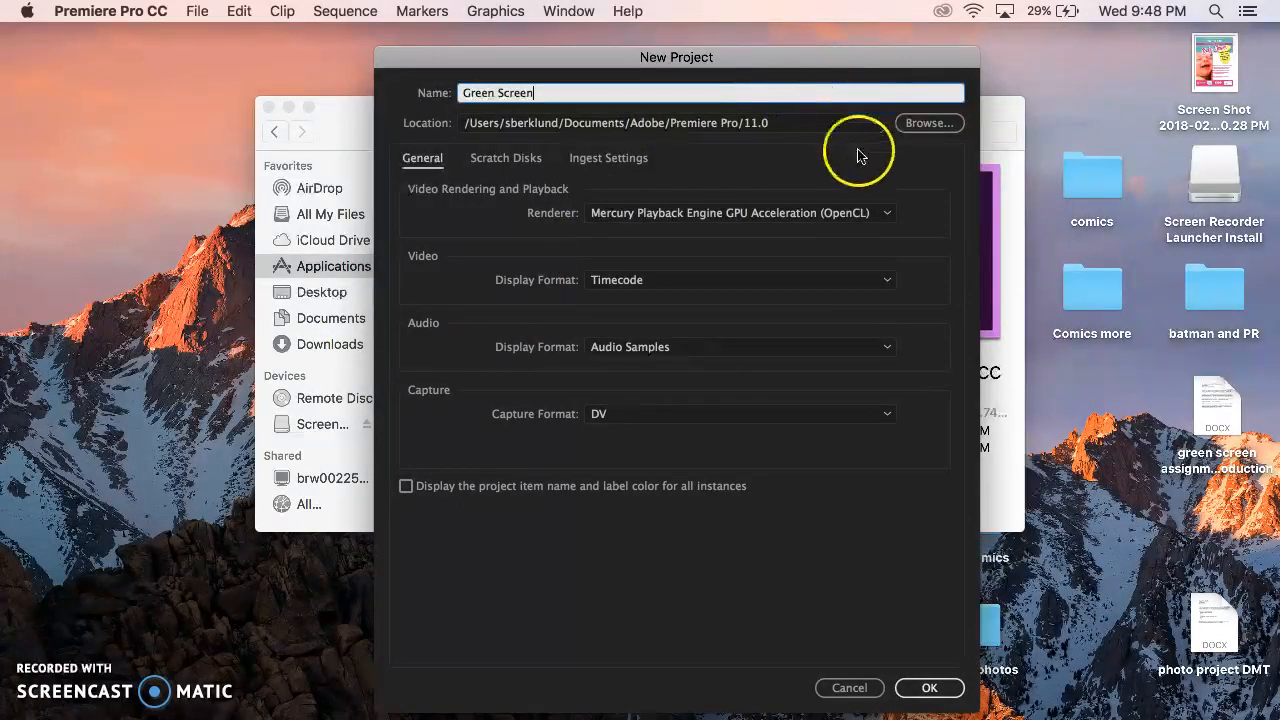
pyautogui.click(930, 688)
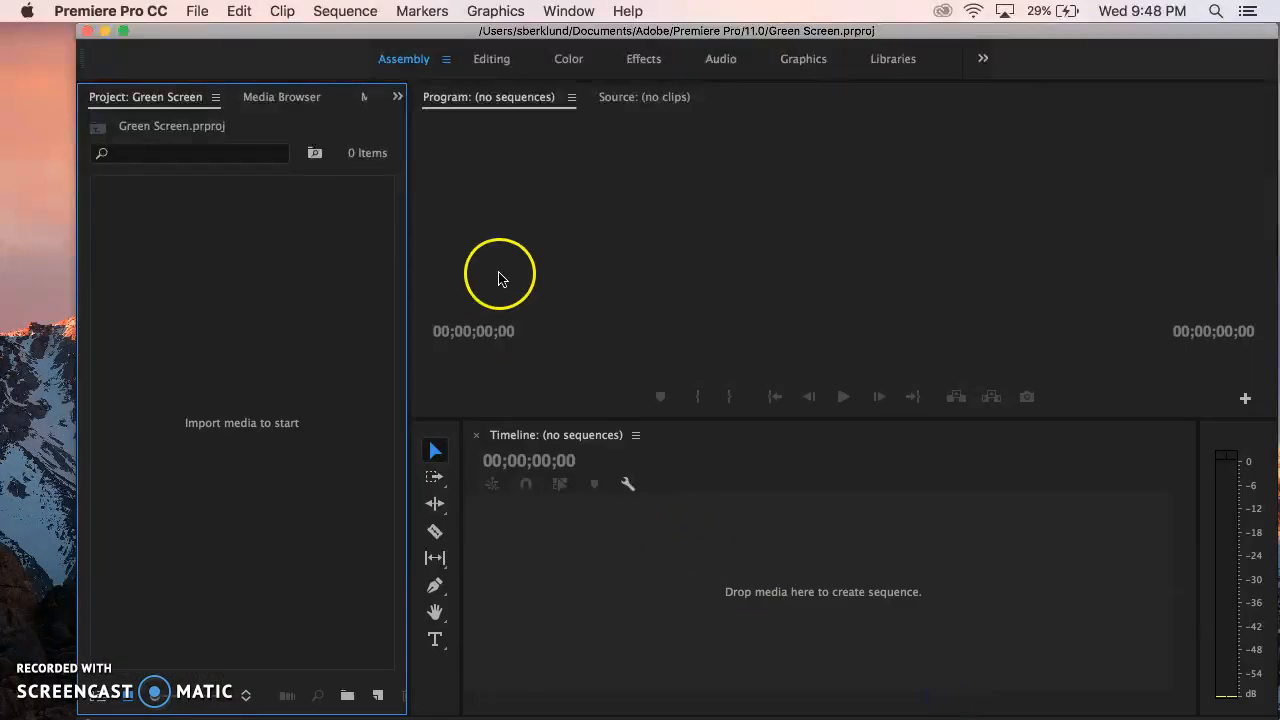
pyautogui.moveTo(637, 28)
pyautogui.mouseDown()
pyautogui.moveTo(505, 34)
pyautogui.moveTo(717, 40)
pyautogui.moveTo(570, 30)
pyautogui.moveTo(630, 17)
pyautogui.mouseUp()
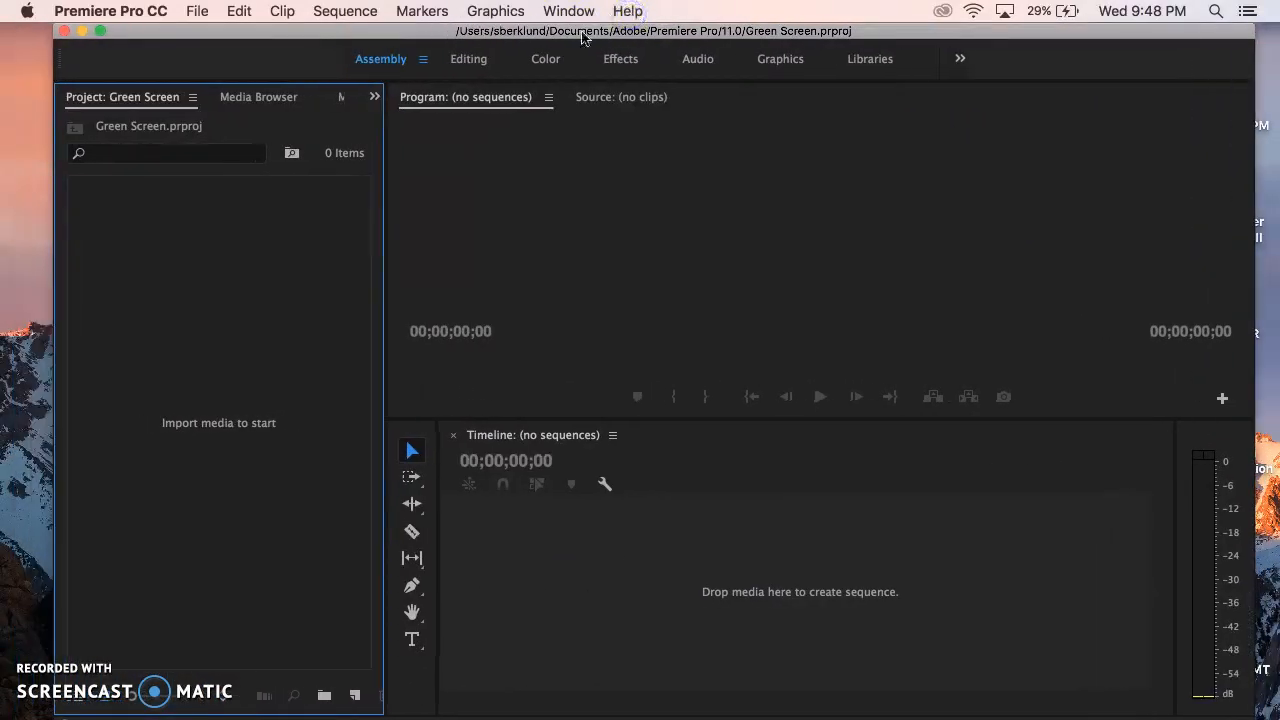
pyautogui.click(372, 62)
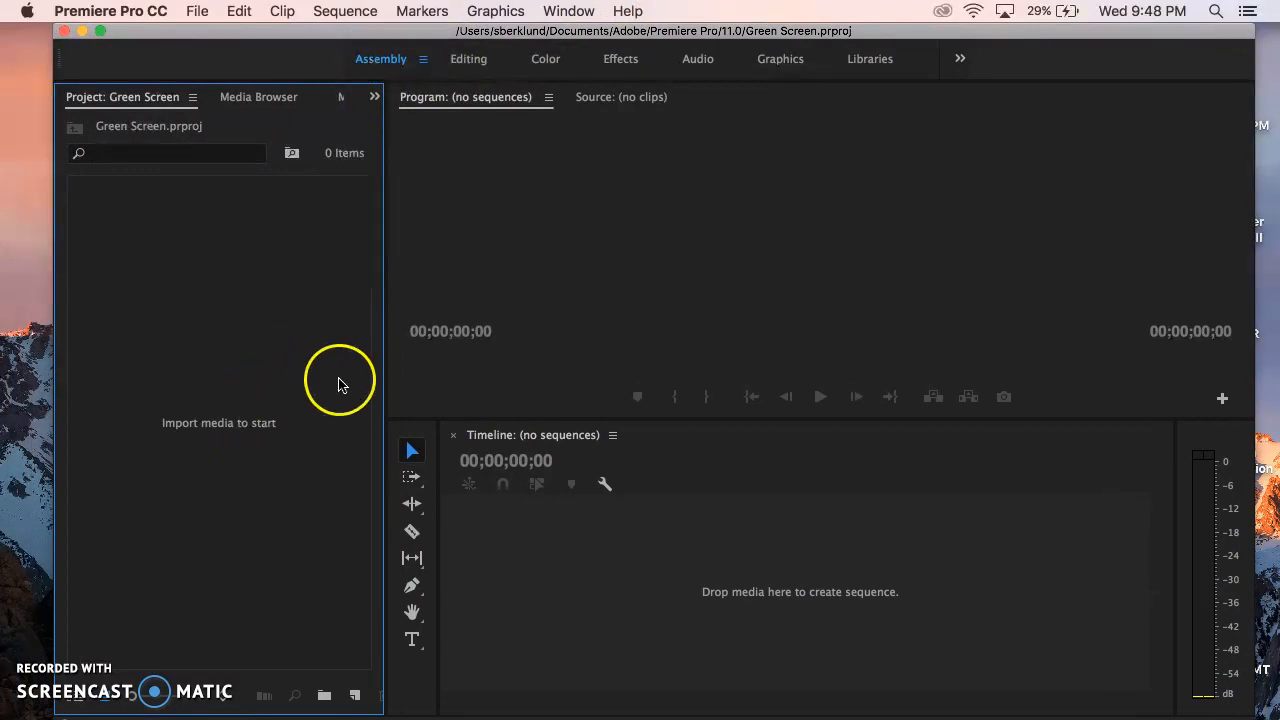
pyautogui.click(197, 11)
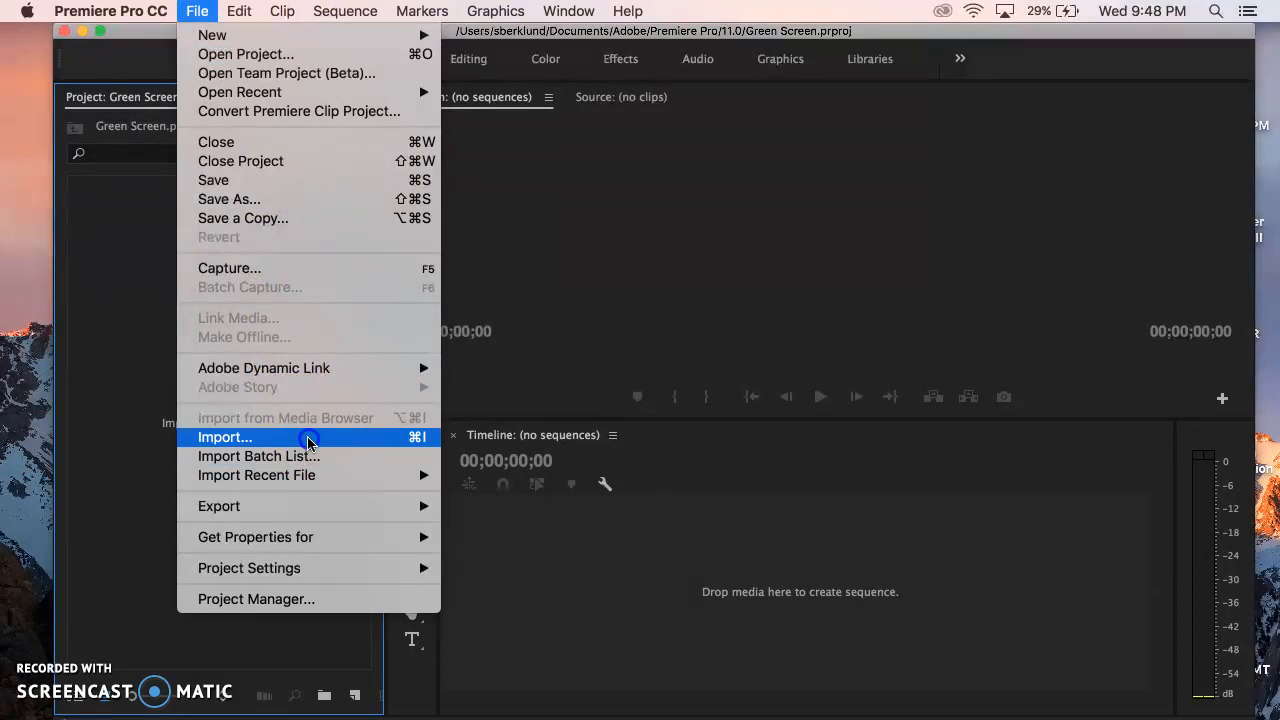
pyautogui.click(335, 437)
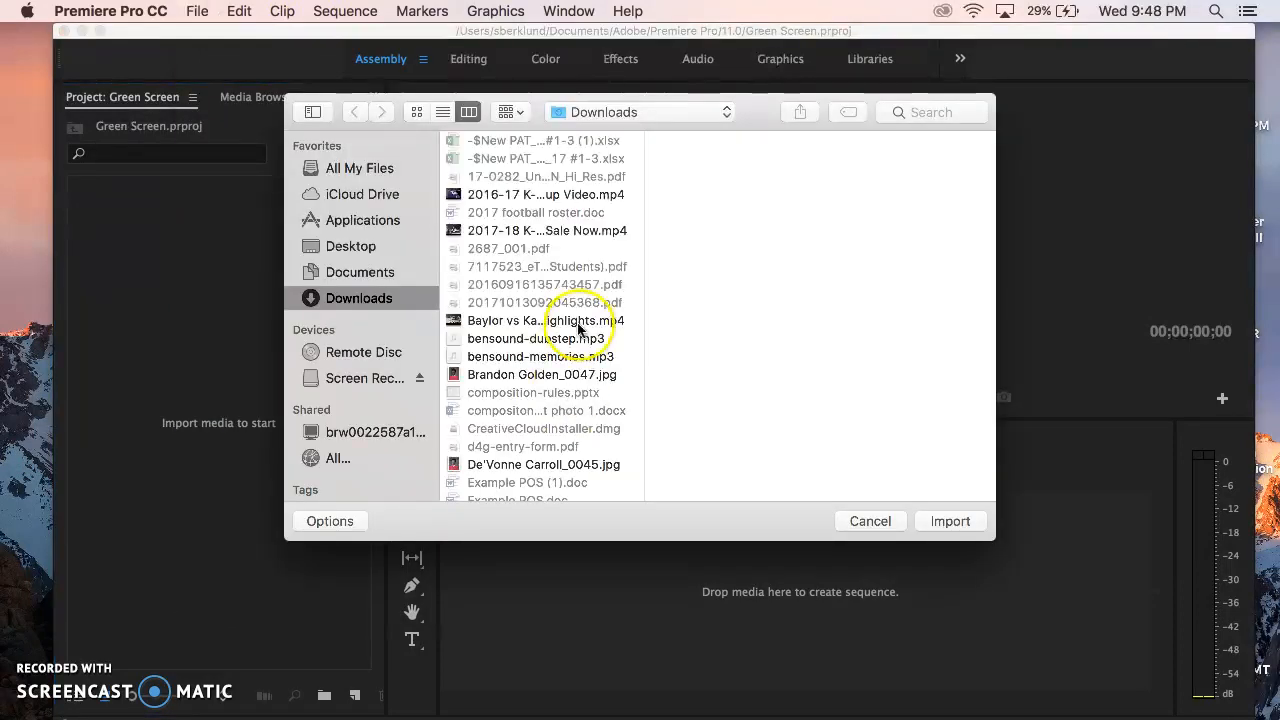
pyautogui.scroll(-3, 541, 320)
pyautogui.scroll(-10, 541, 320)
pyautogui.scroll(8, 541, 320)
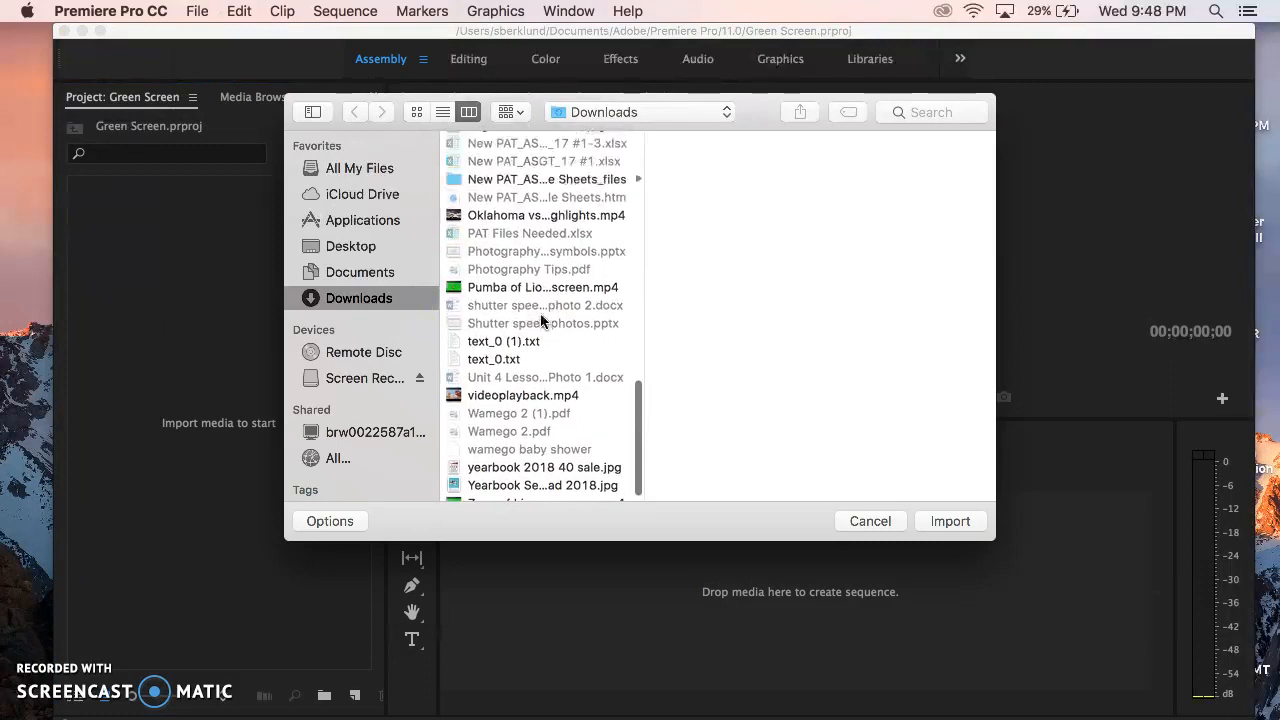
pyautogui.scroll(-10, 541, 320)
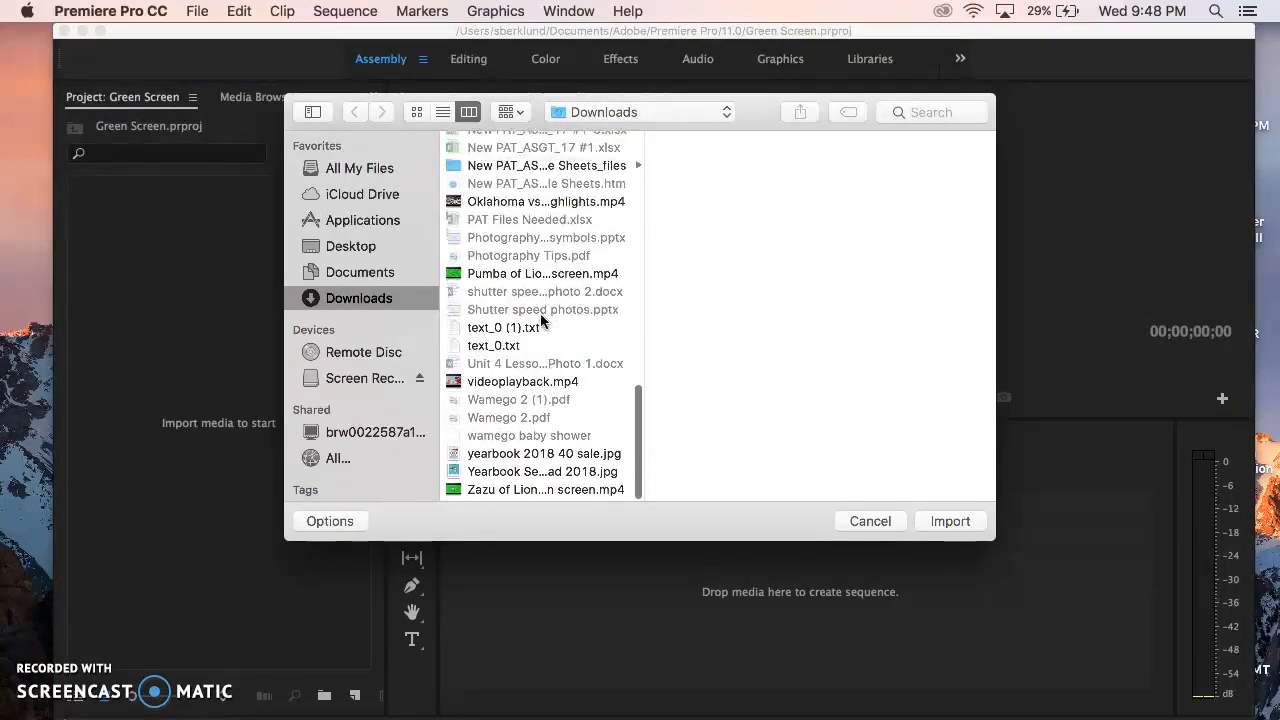
pyautogui.scroll(10, 541, 320)
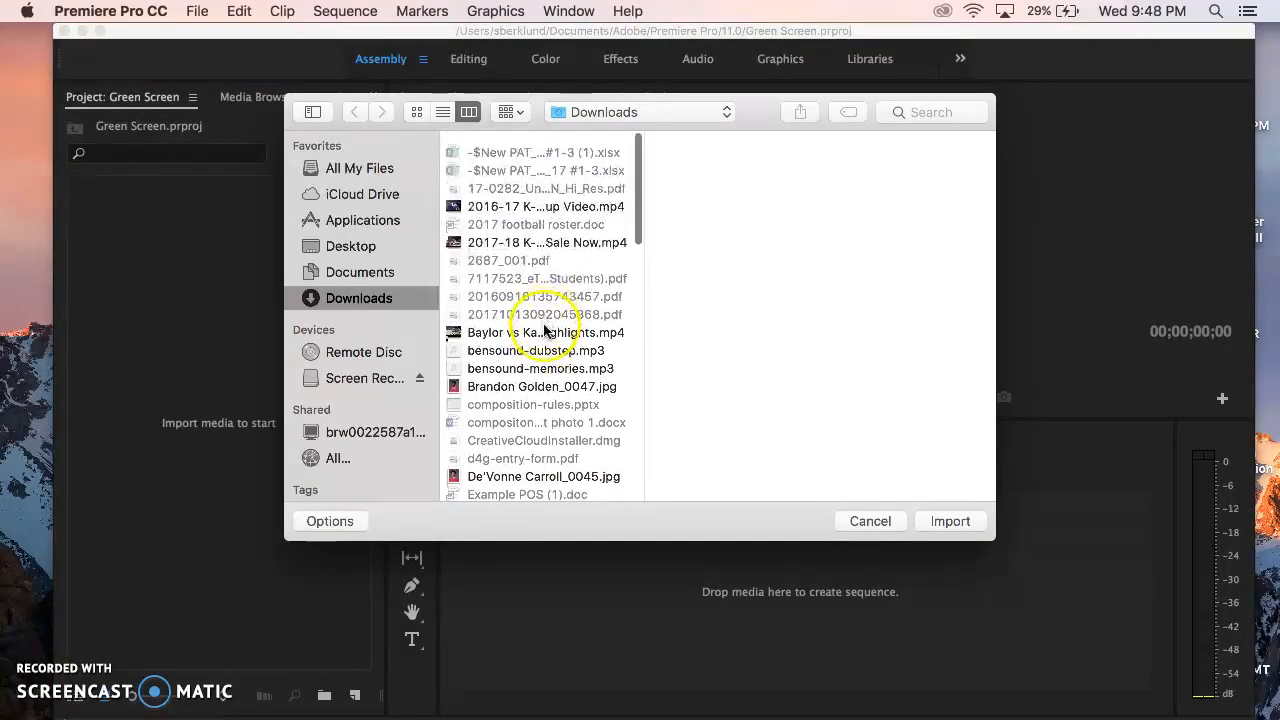
pyautogui.click(876, 521)
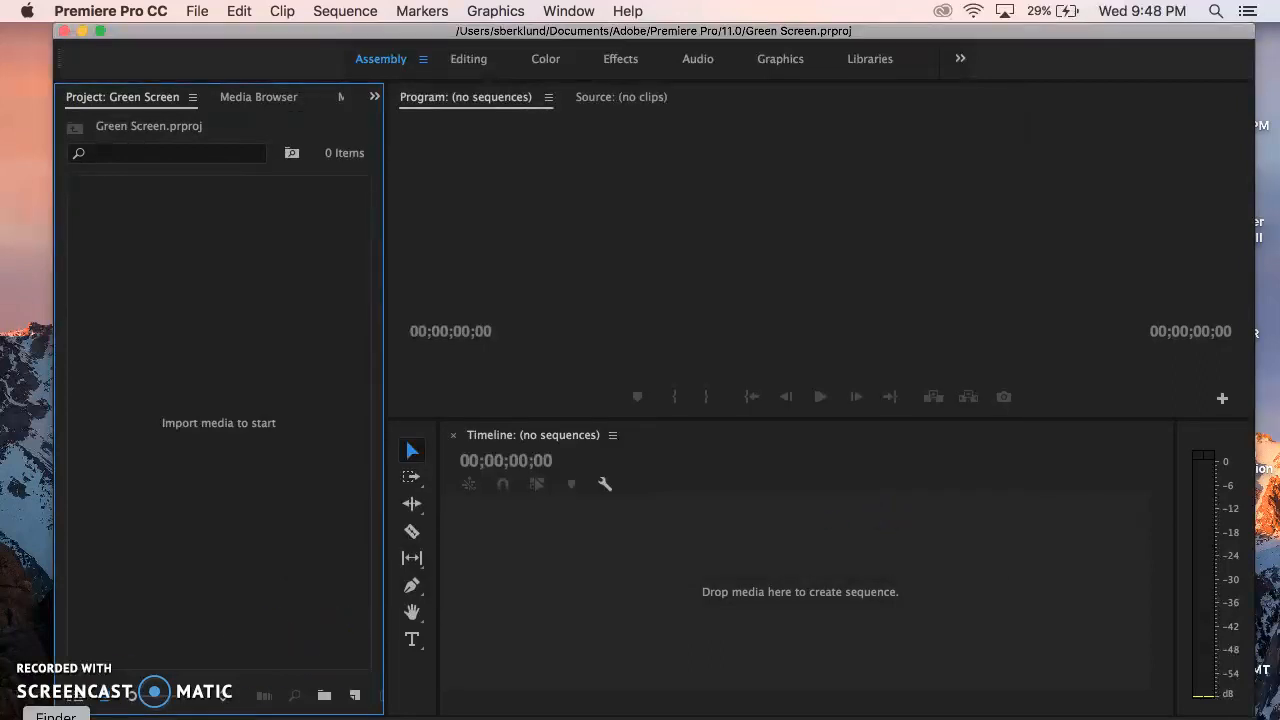
# Import Jungle animation.mp4 and the Zazu and Pumba green screen clips from Finder's Downloads folder into the Premiere Pro project.
pyautogui.click(57, 719)
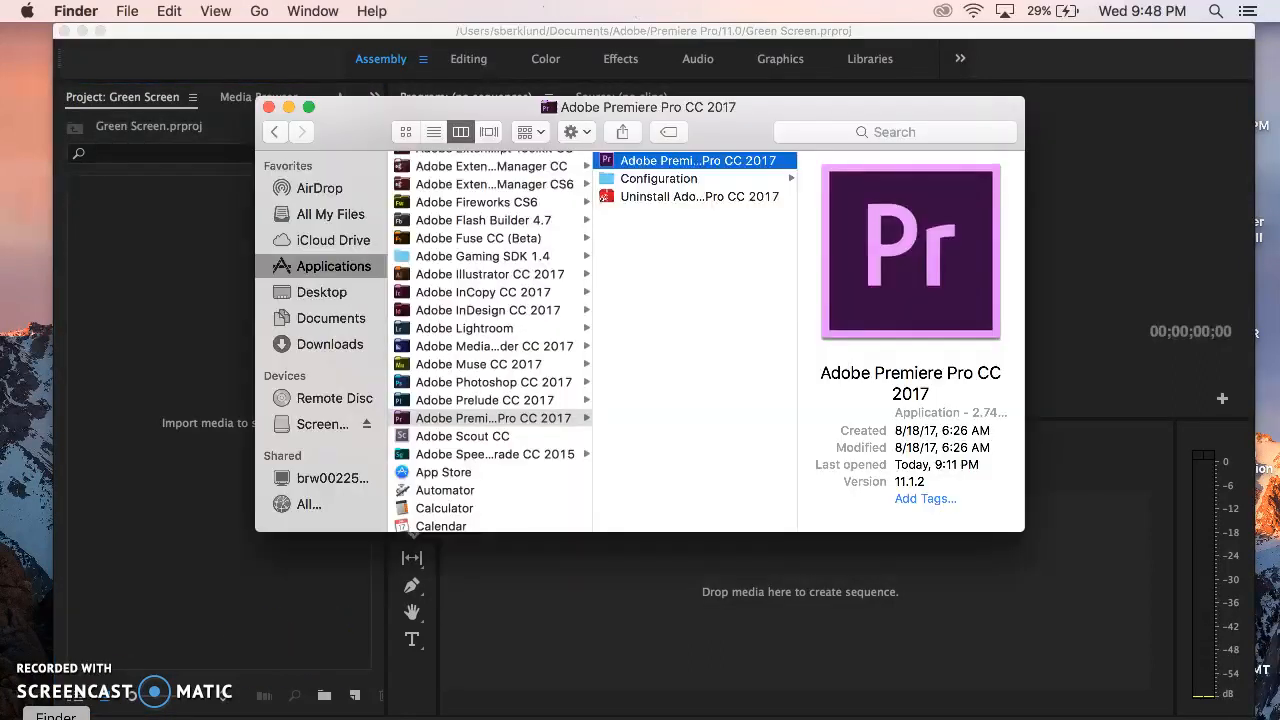
pyautogui.click(349, 345)
pyautogui.moveTo(380, 120); pyautogui.dragTo(509, 107)
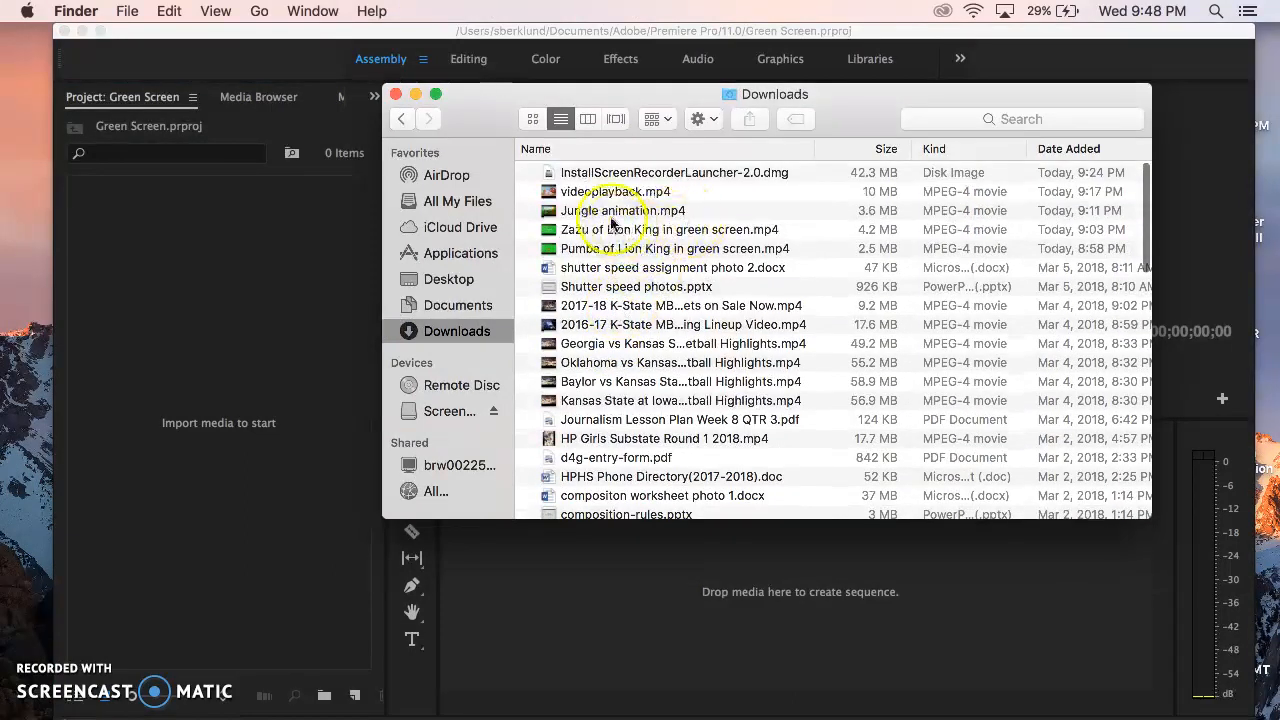
pyautogui.click(610, 210)
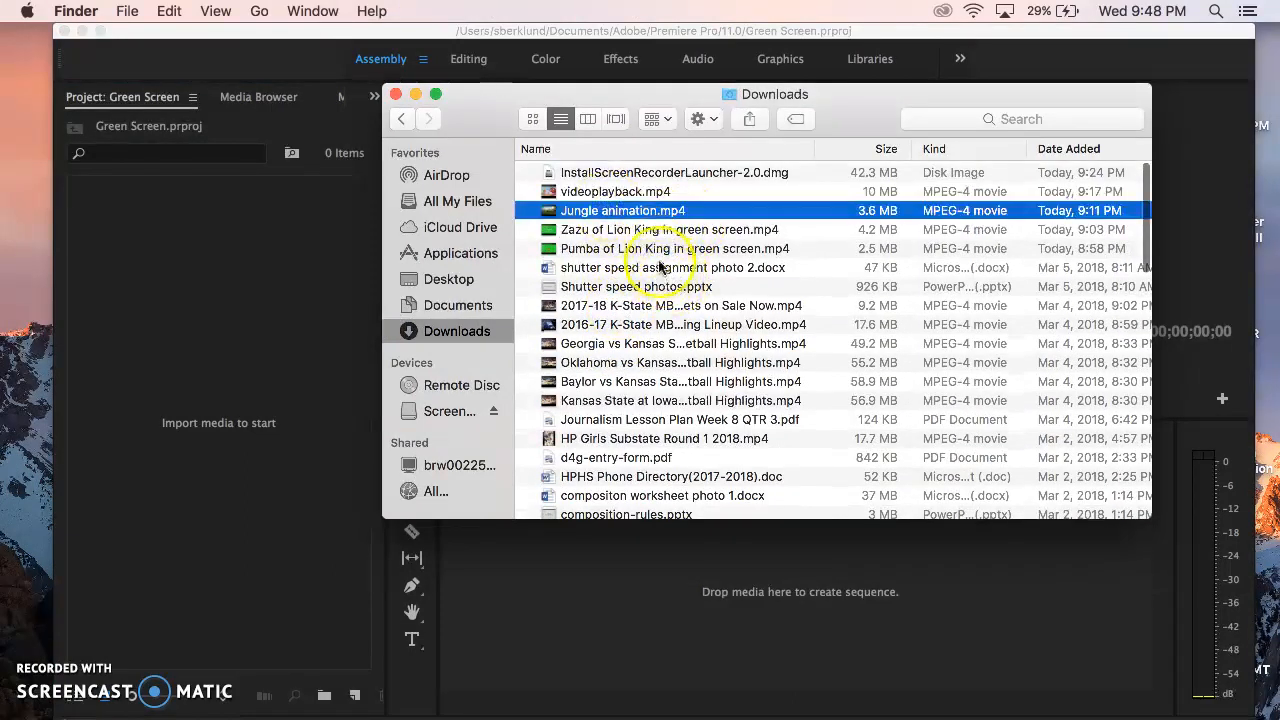
pyautogui.keyDown('shift'); pyautogui.click(662, 249); pyautogui.keyUp('shift')
pyautogui.moveTo(737, 229); pyautogui.dragTo(330, 353)
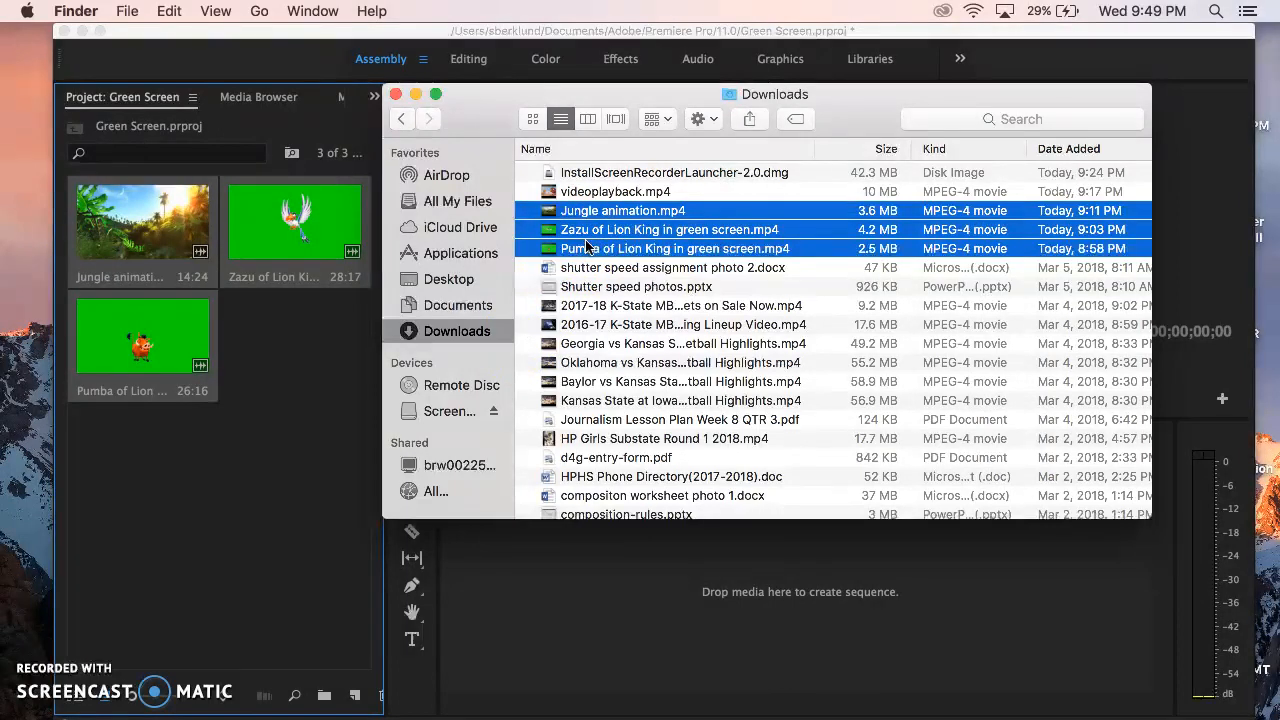
pyautogui.click(258, 451)
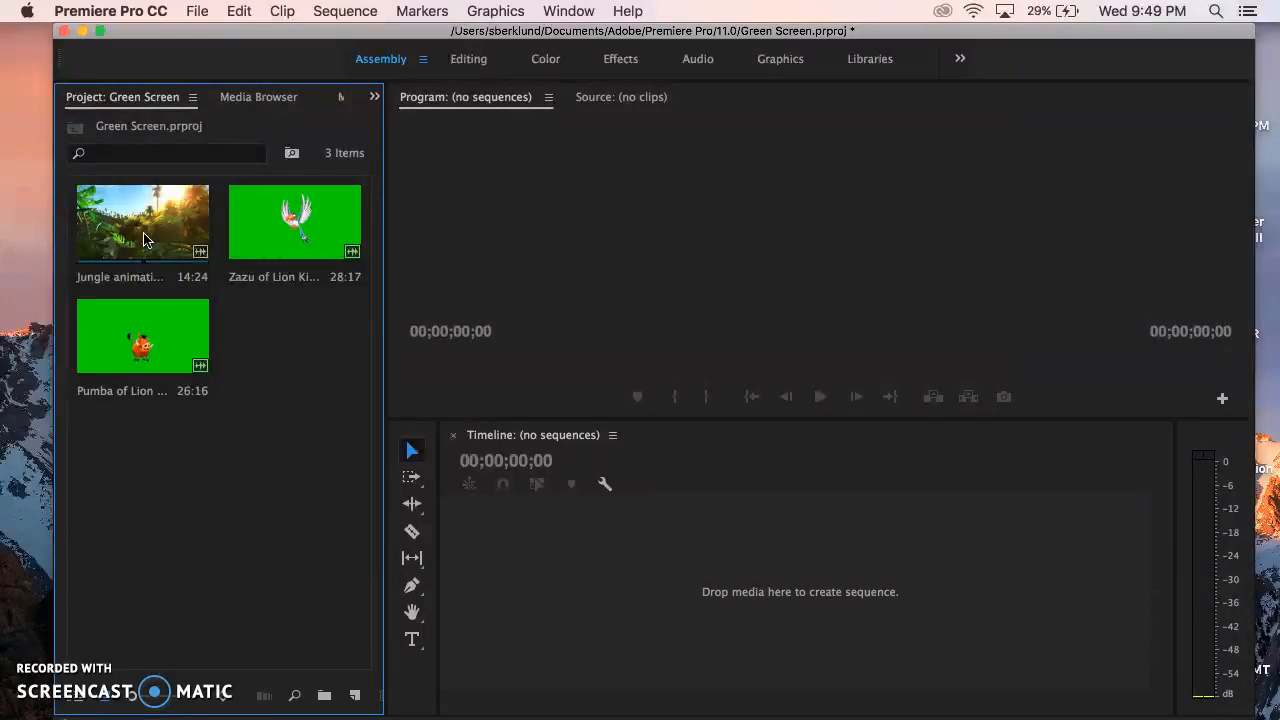
# Create a sequence by placing the Jungle animation clip in the empty timeline, and play part of it back.
pyautogui.moveTo(143, 238); pyautogui.dragTo(495, 480)
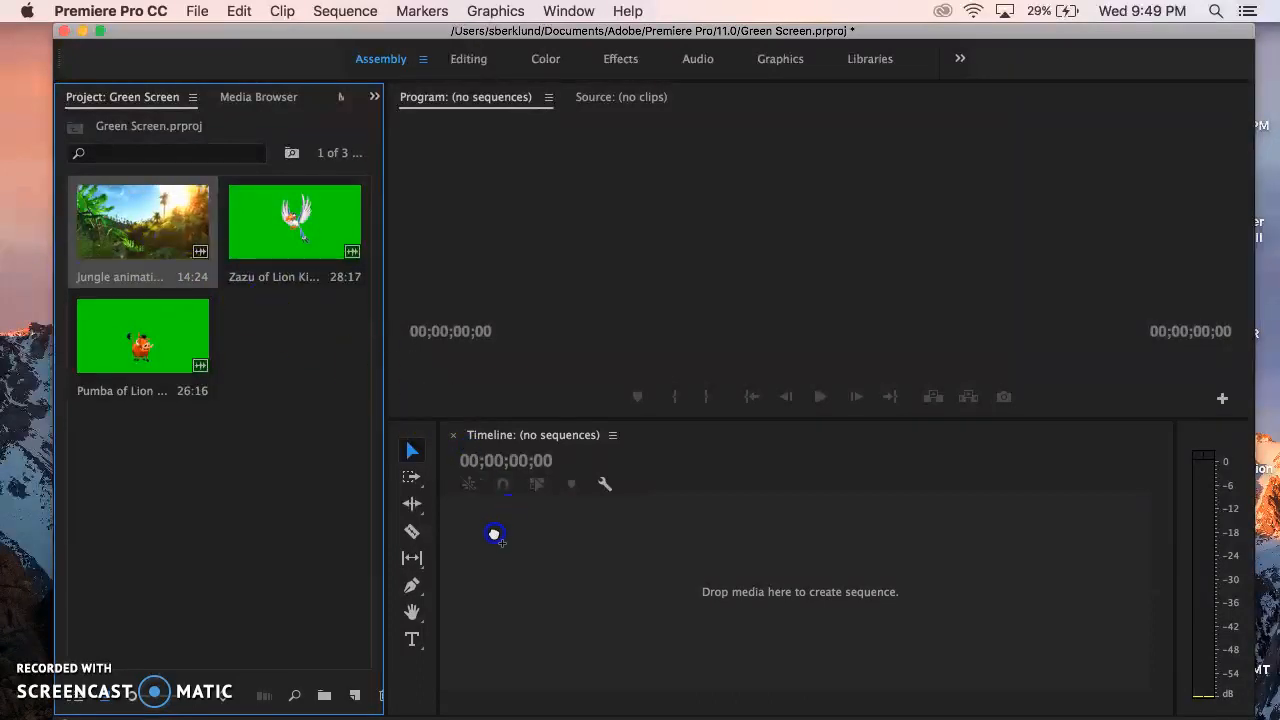
pyautogui.moveTo(494, 535); pyautogui.dragTo(494, 535)
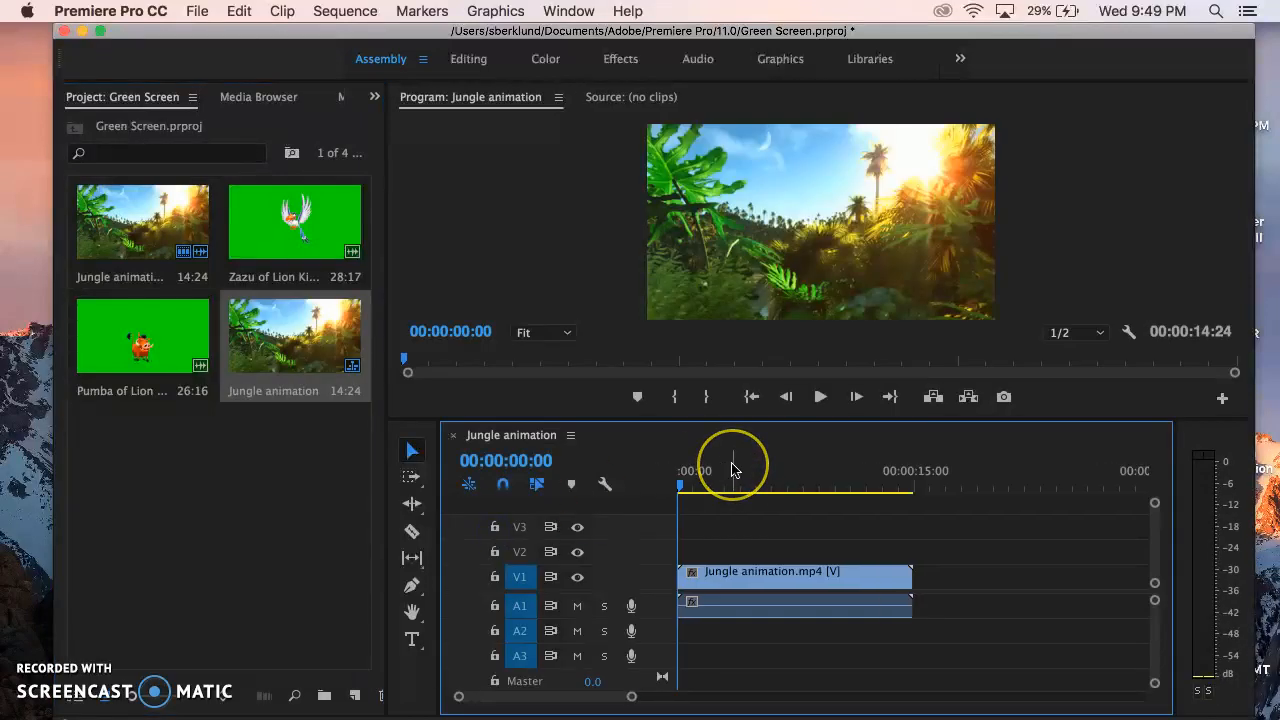
pyautogui.press('space')
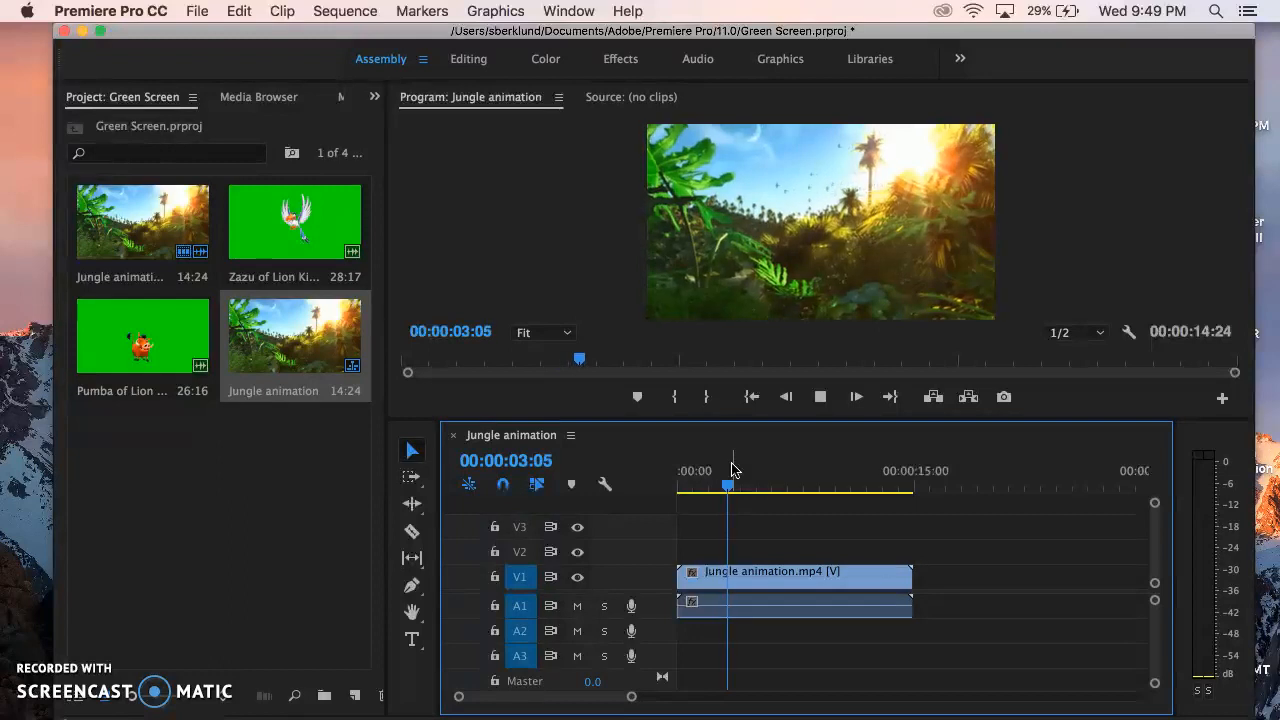
pyautogui.click(799, 465)
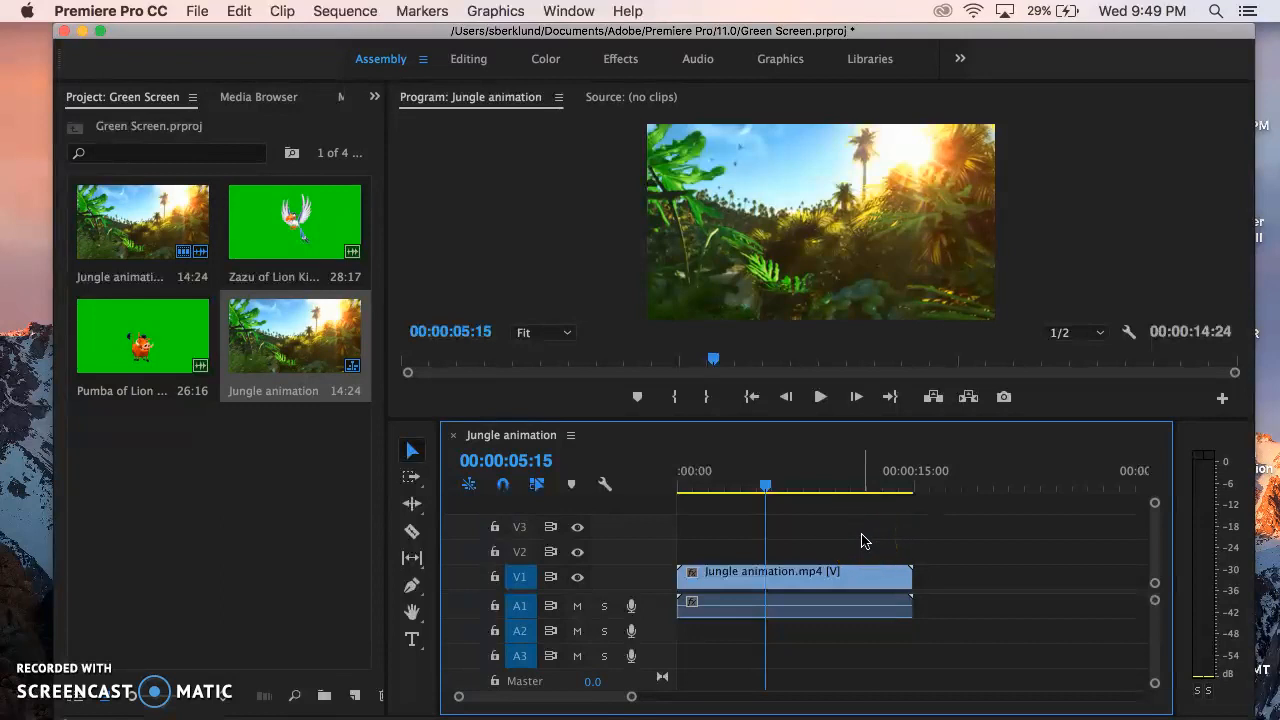
# Slow the Jungle animation clip in the timeline to 50% speed.
pyautogui.click(797, 580)
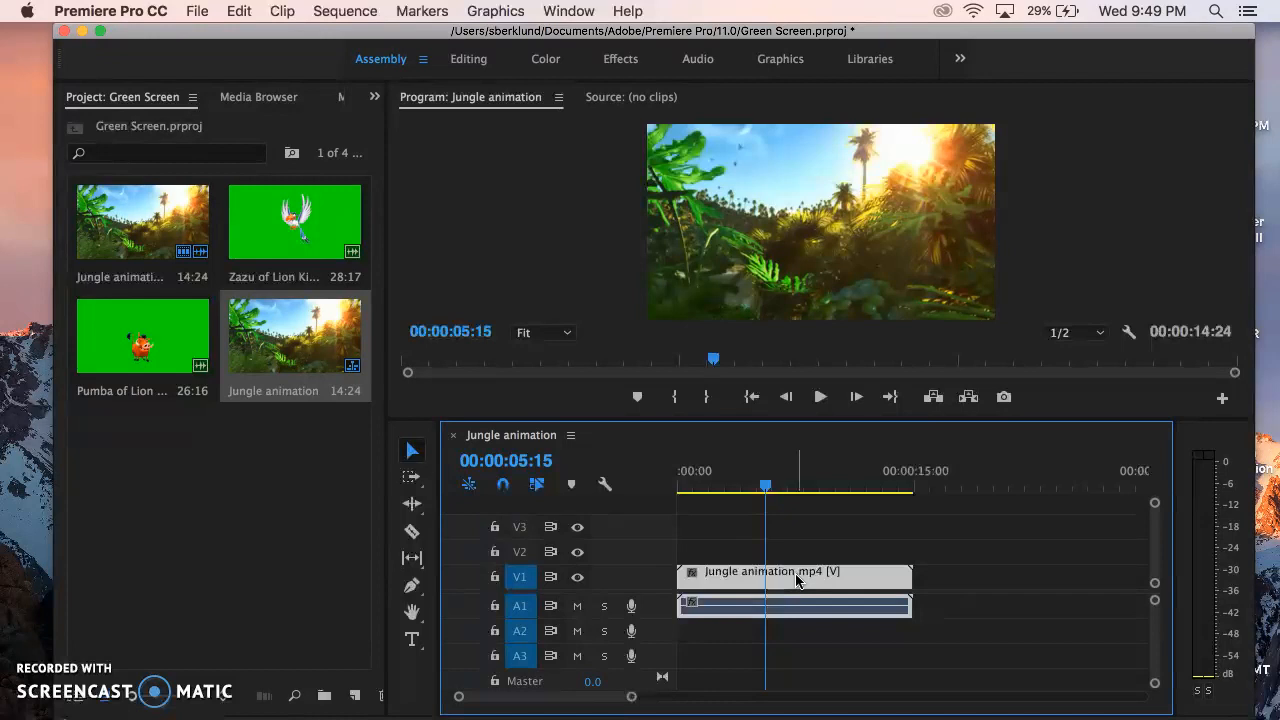
pyautogui.rightClick(798, 578)
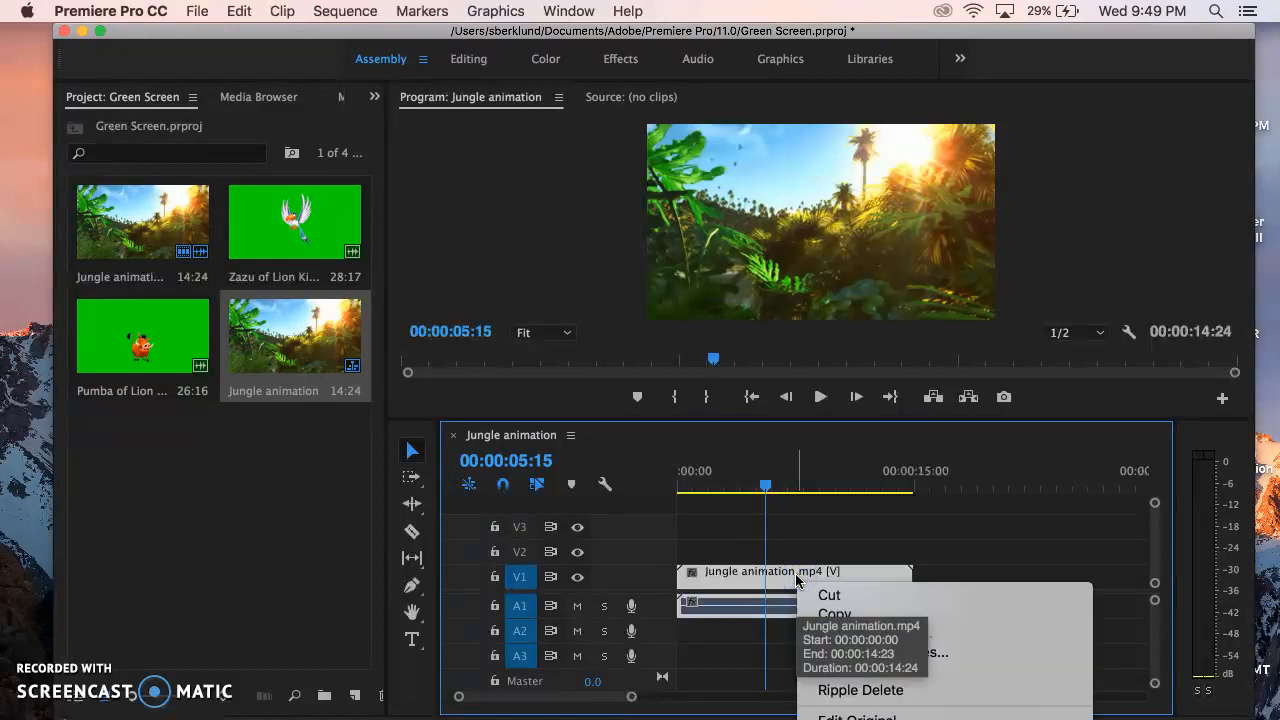
pyautogui.moveTo(944, 718)
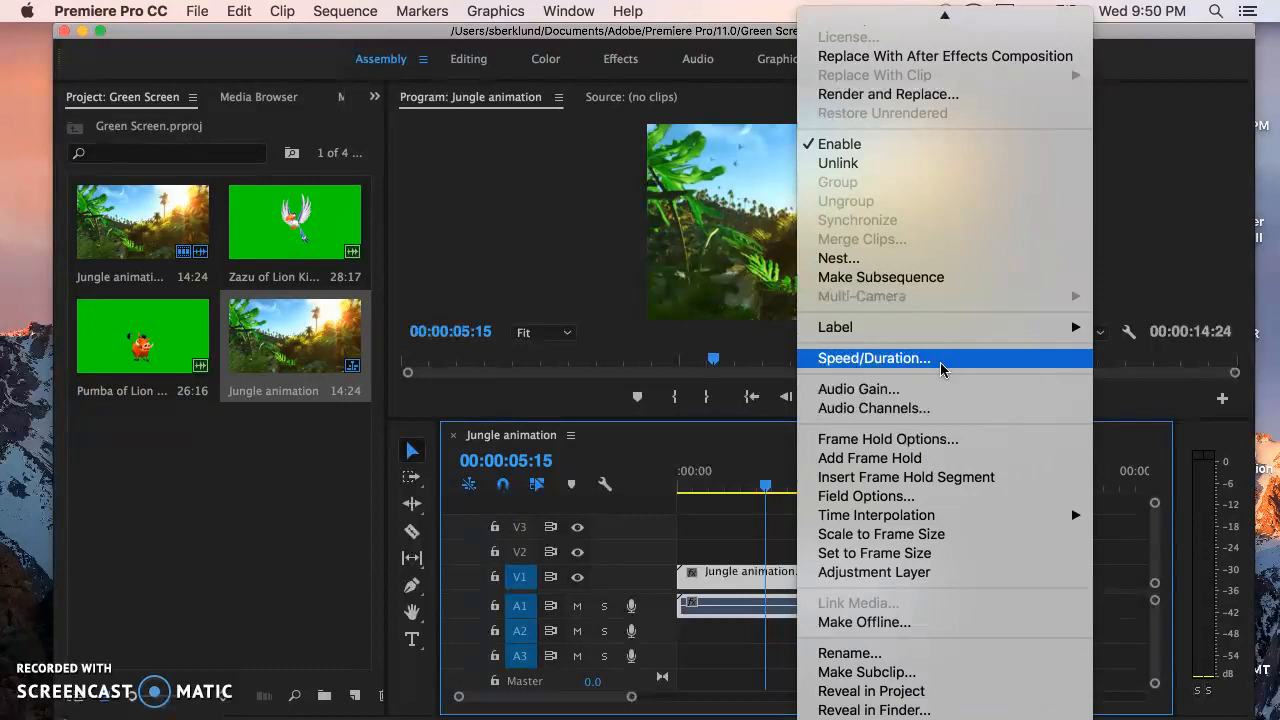
pyautogui.click(940, 360)
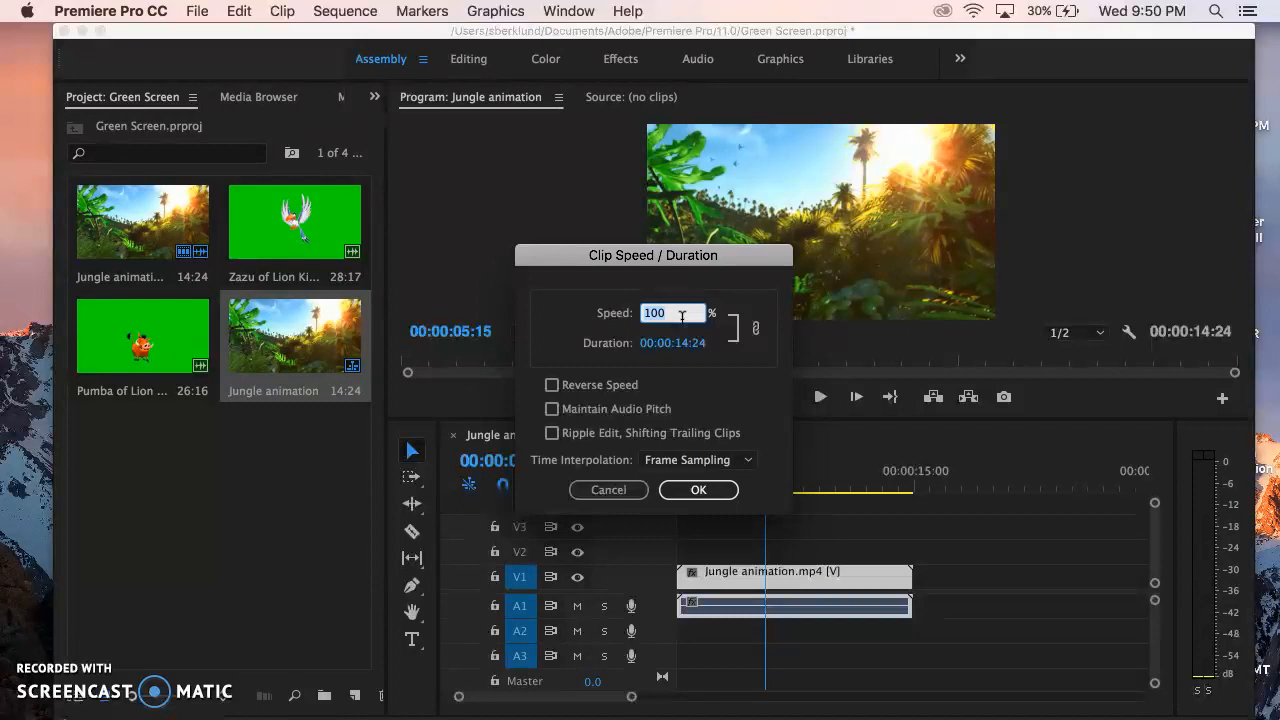
pyautogui.click(718, 490)
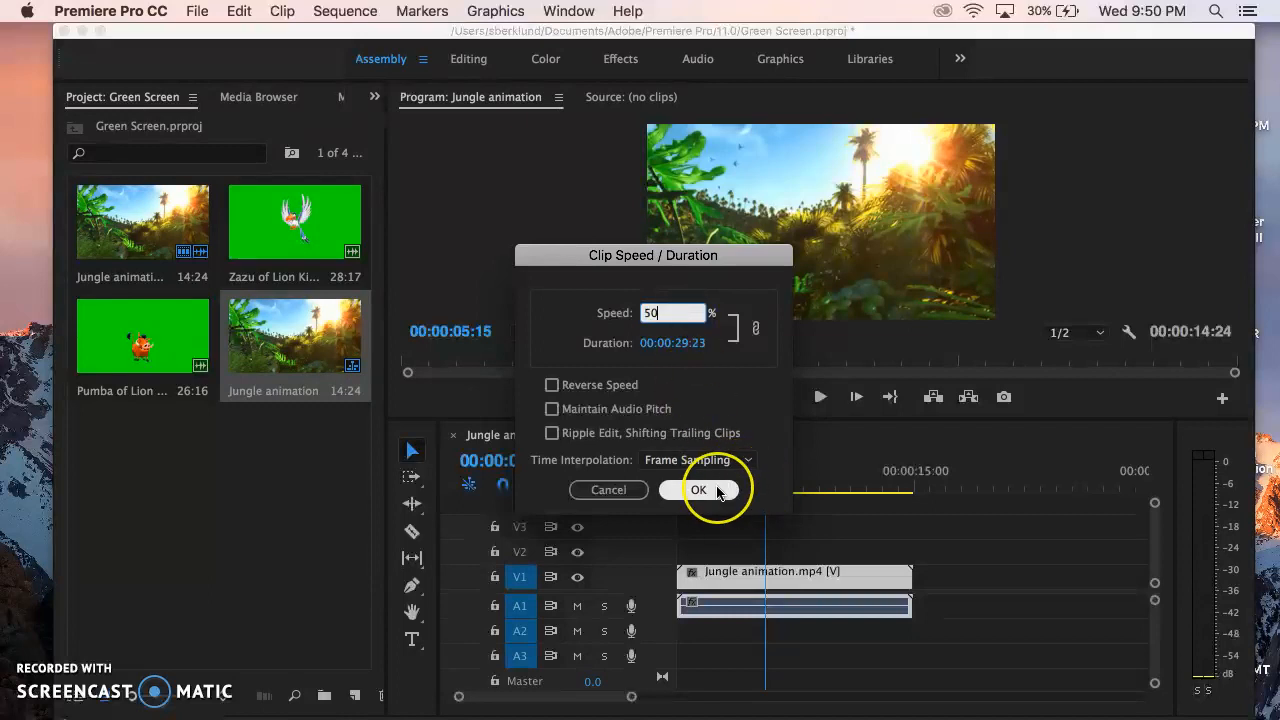
pyautogui.click(718, 491)
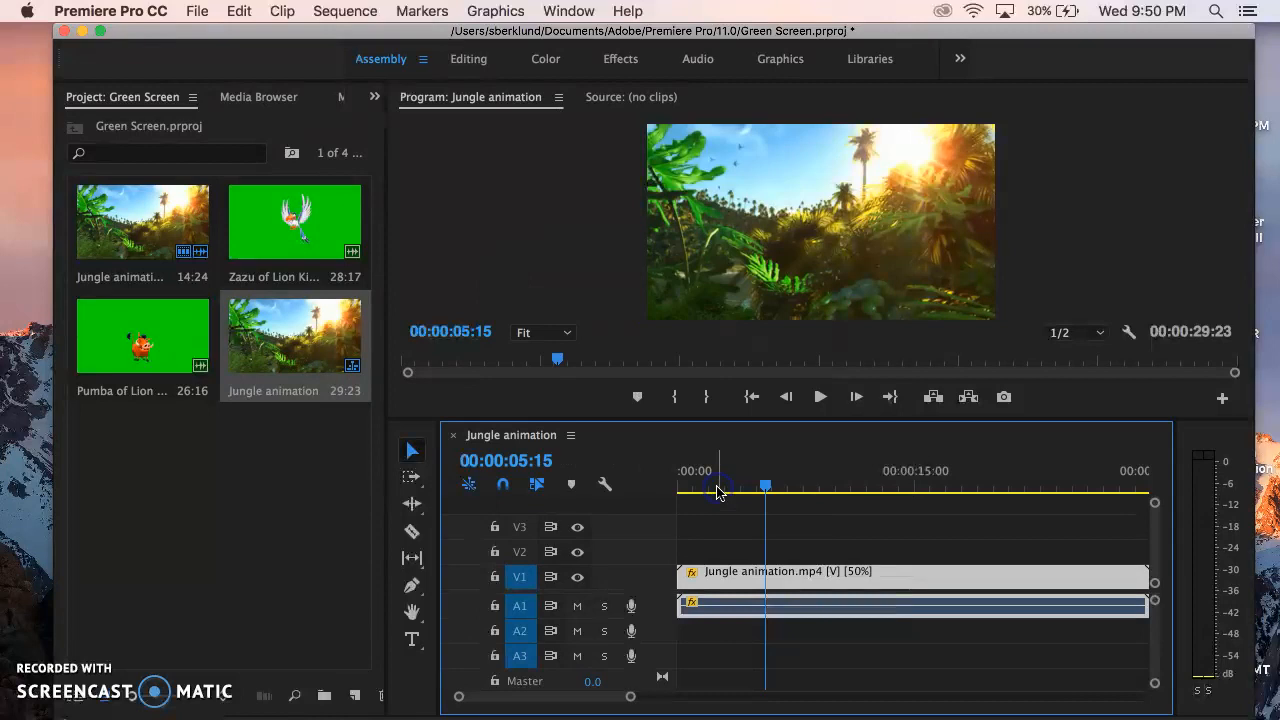
# Play back the slowed Jungle animation clip from near the start of the sequence to check its speed.
pyautogui.moveTo(633, 699); pyautogui.dragTo(691, 697)
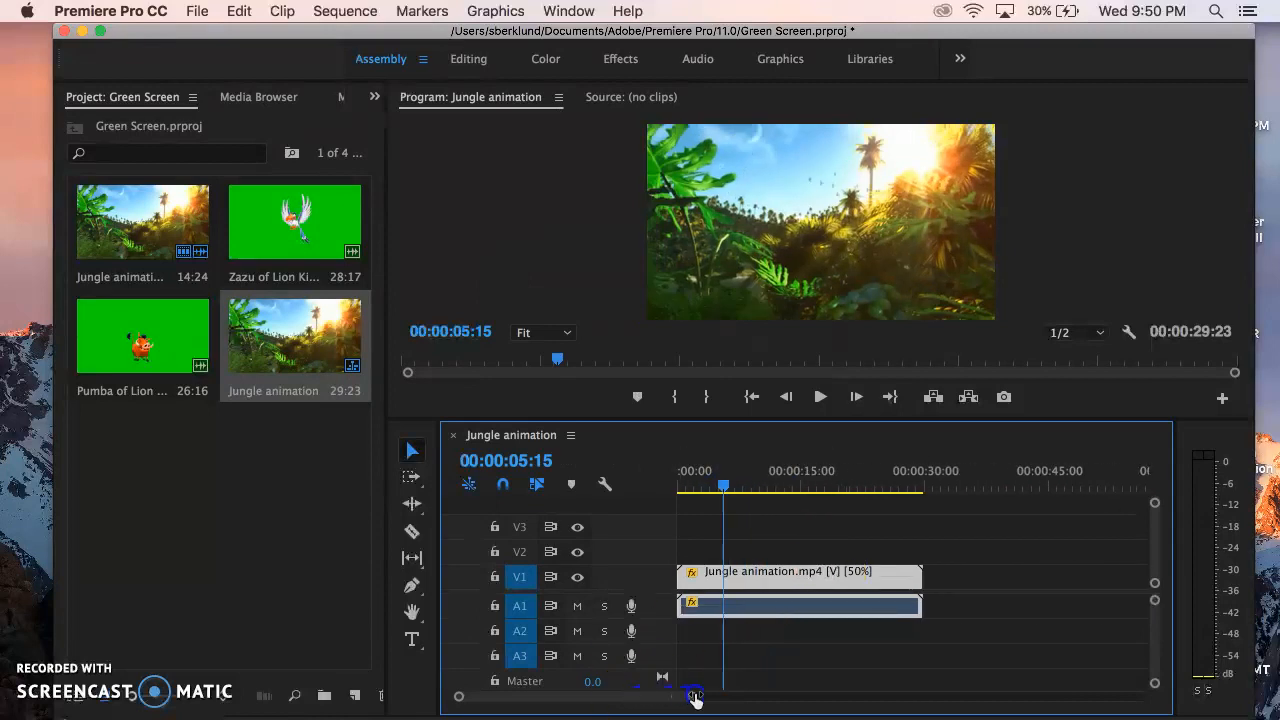
pyautogui.click(797, 590)
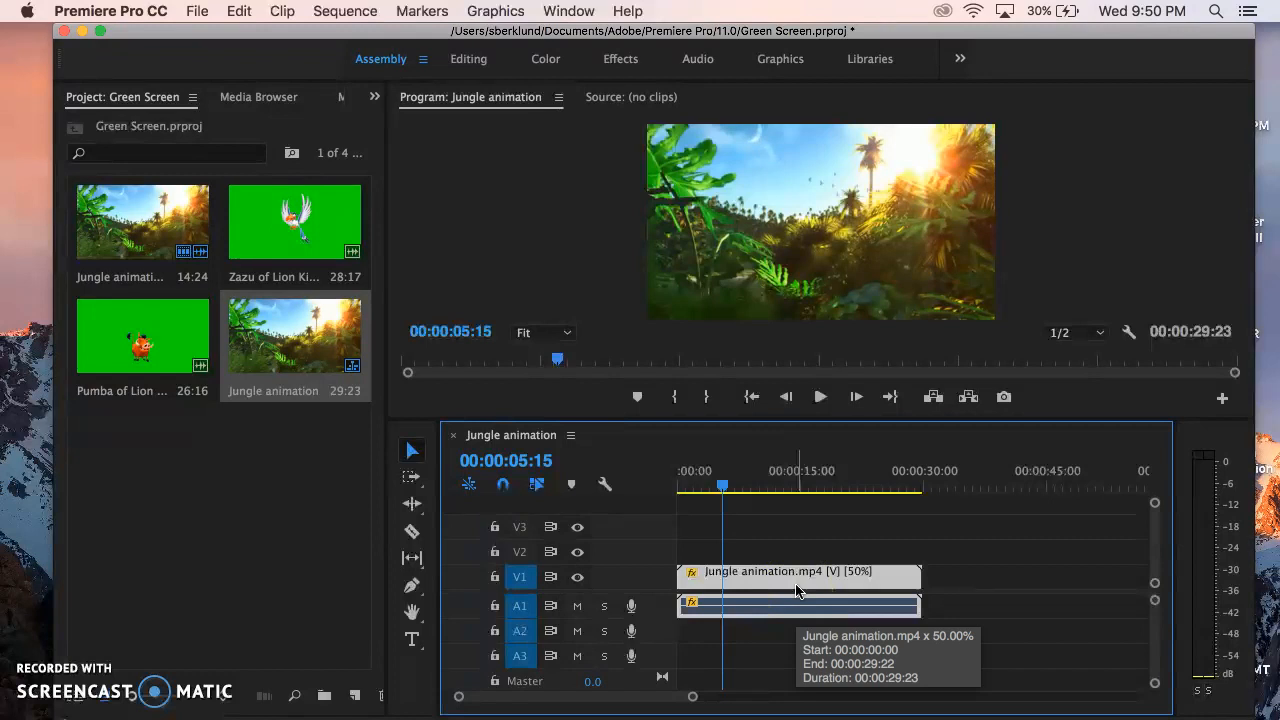
pyautogui.rightClick(797, 590)
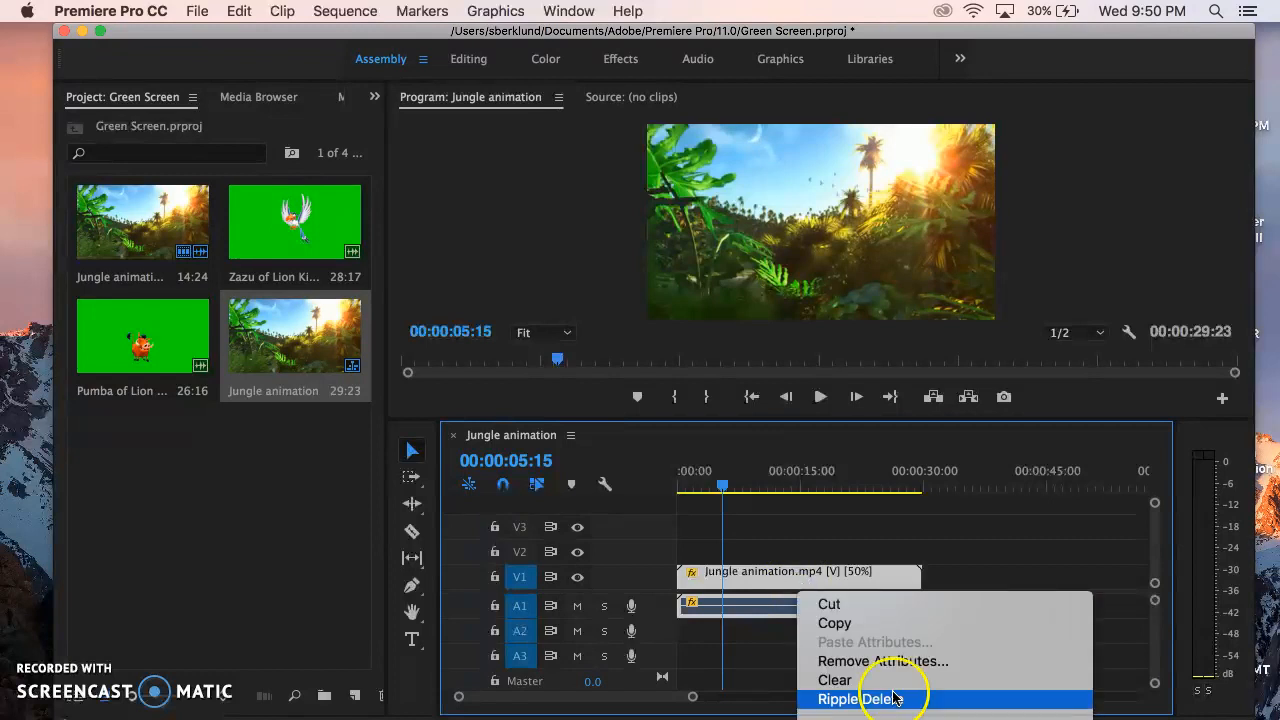
pyautogui.scroll(-5, 857, 586)
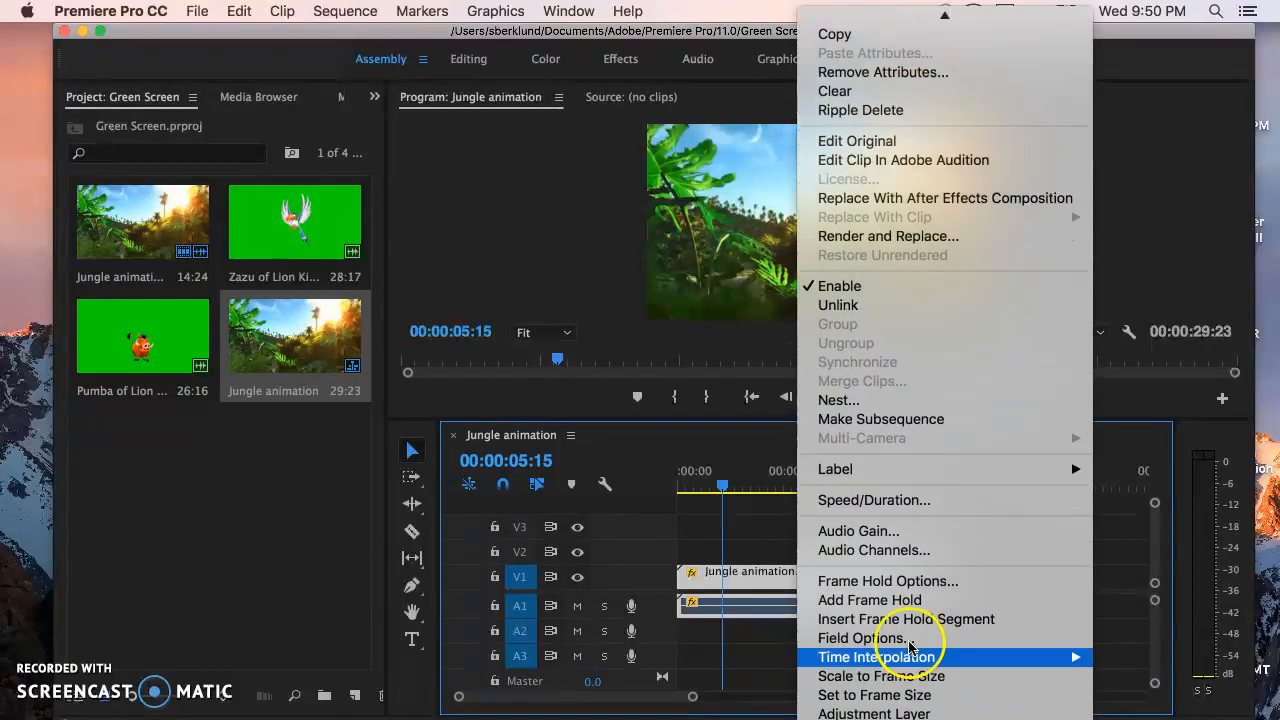
pyautogui.click(938, 510)
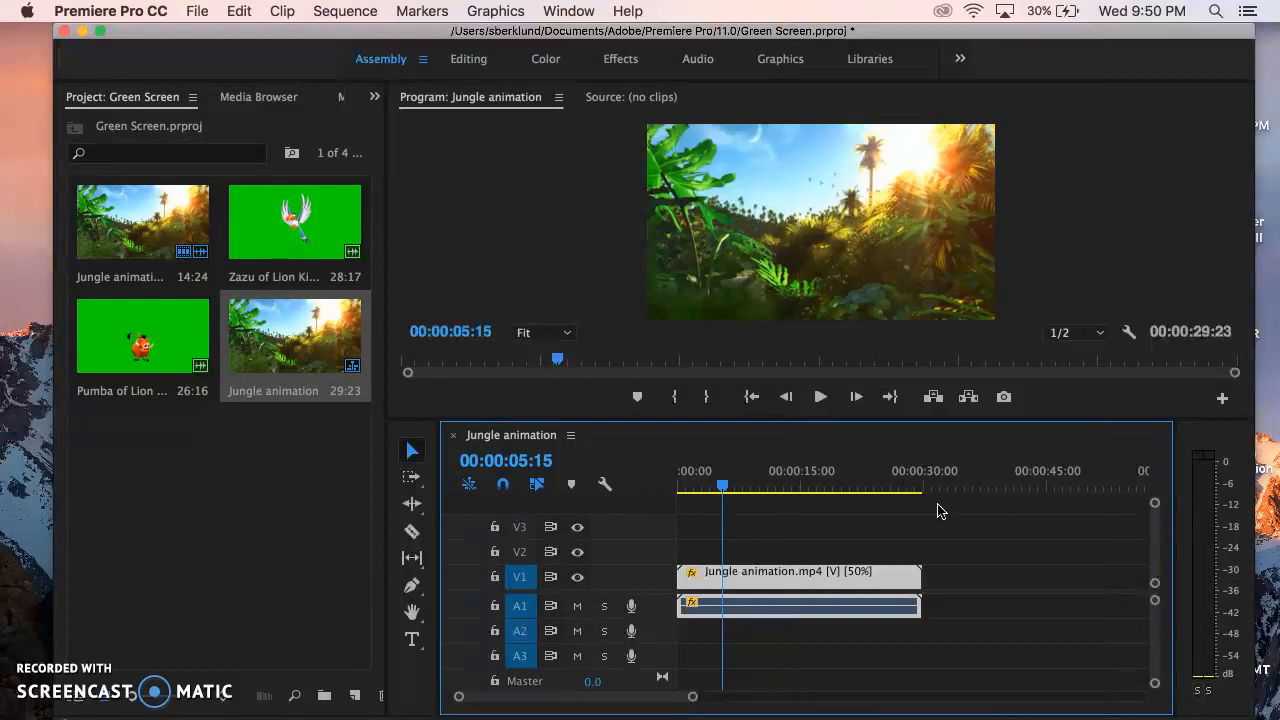
pyautogui.moveTo(718, 487); pyautogui.dragTo(645, 490)
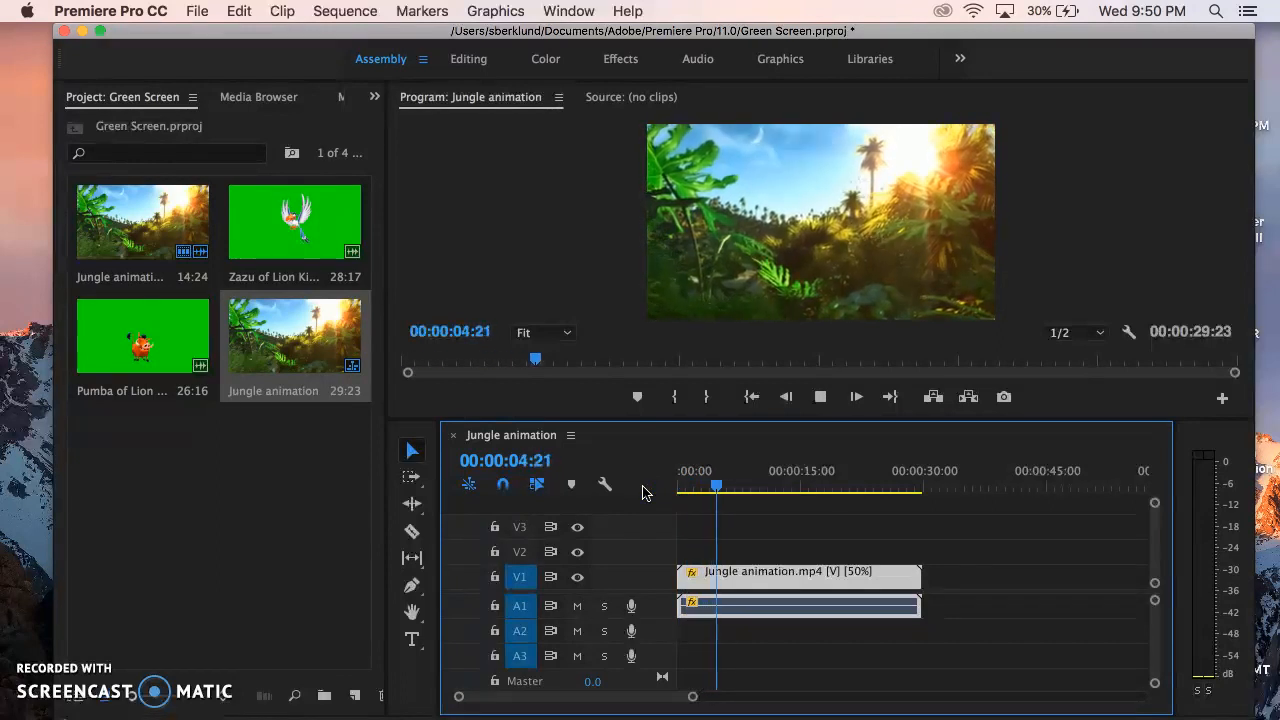
pyautogui.press('space')
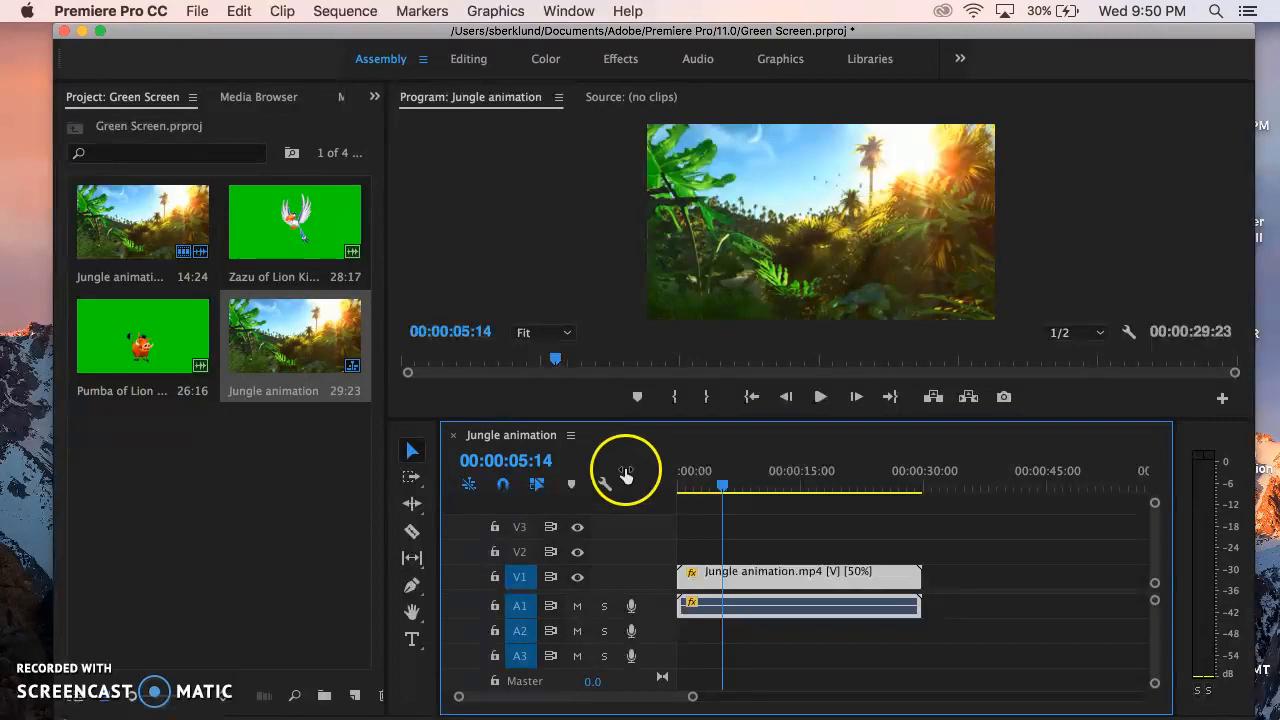
# Place the Pumba green screen clip on V2 above the Jungle animation and play part of the sequence.
pyautogui.click(133, 320)
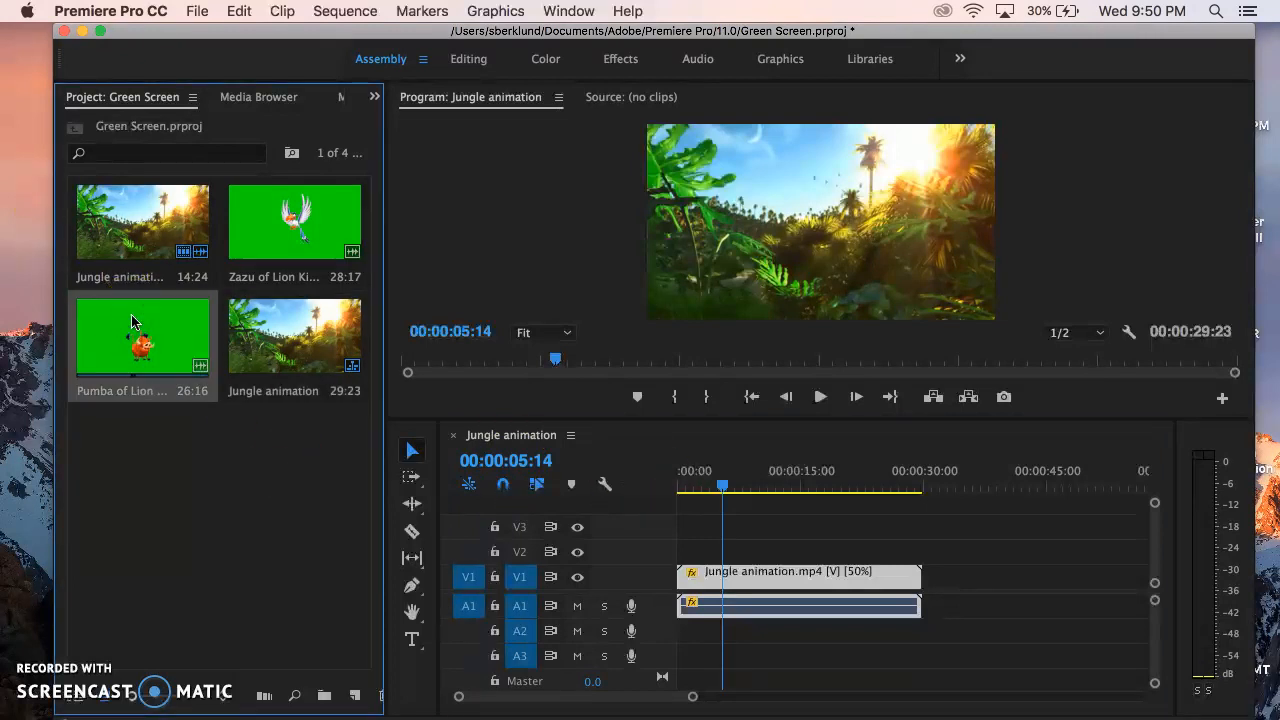
pyautogui.moveTo(102, 324); pyautogui.dragTo(443, 383)
pyautogui.moveTo(706, 495); pyautogui.dragTo(841, 548)
pyautogui.click(828, 508)
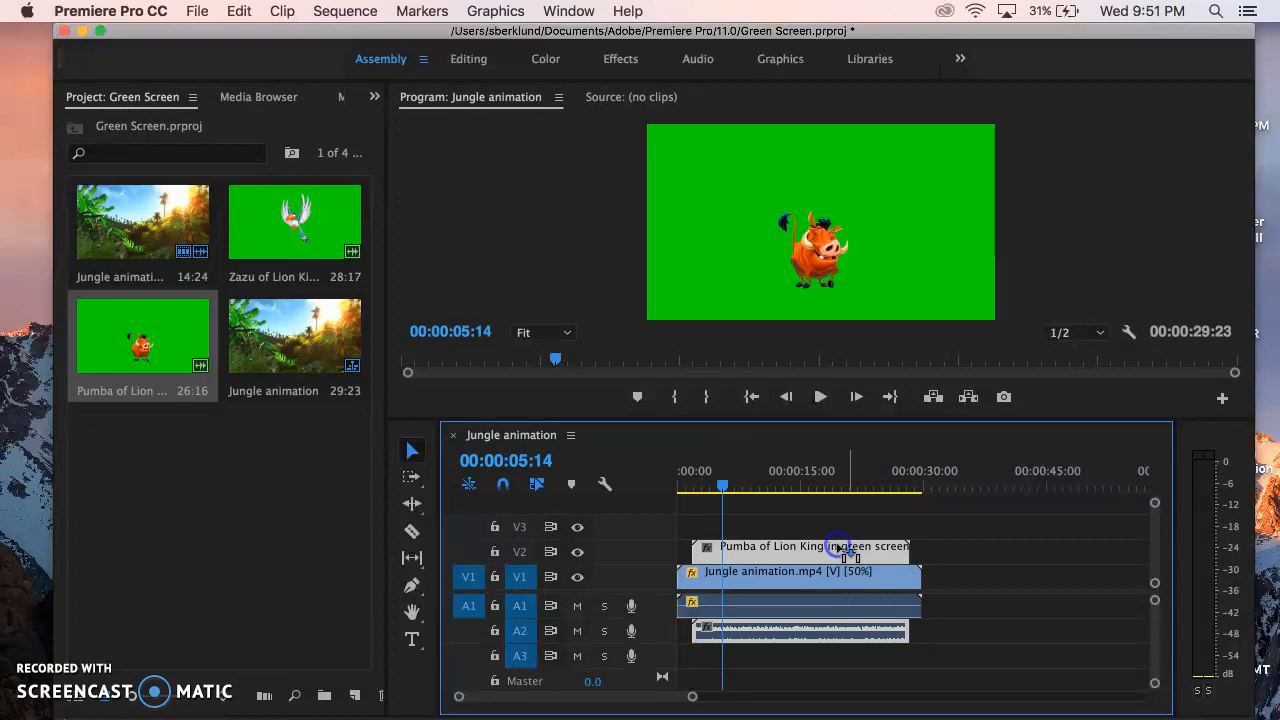
pyautogui.click(797, 511)
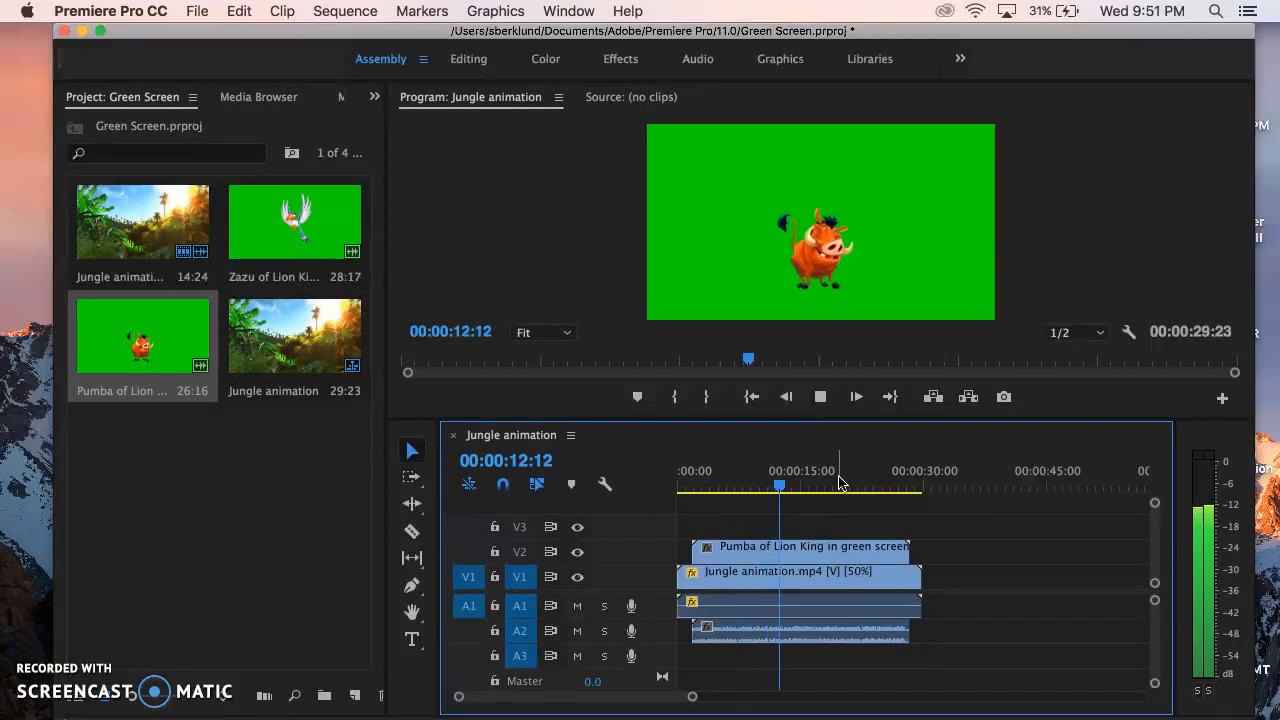
pyautogui.press('space')
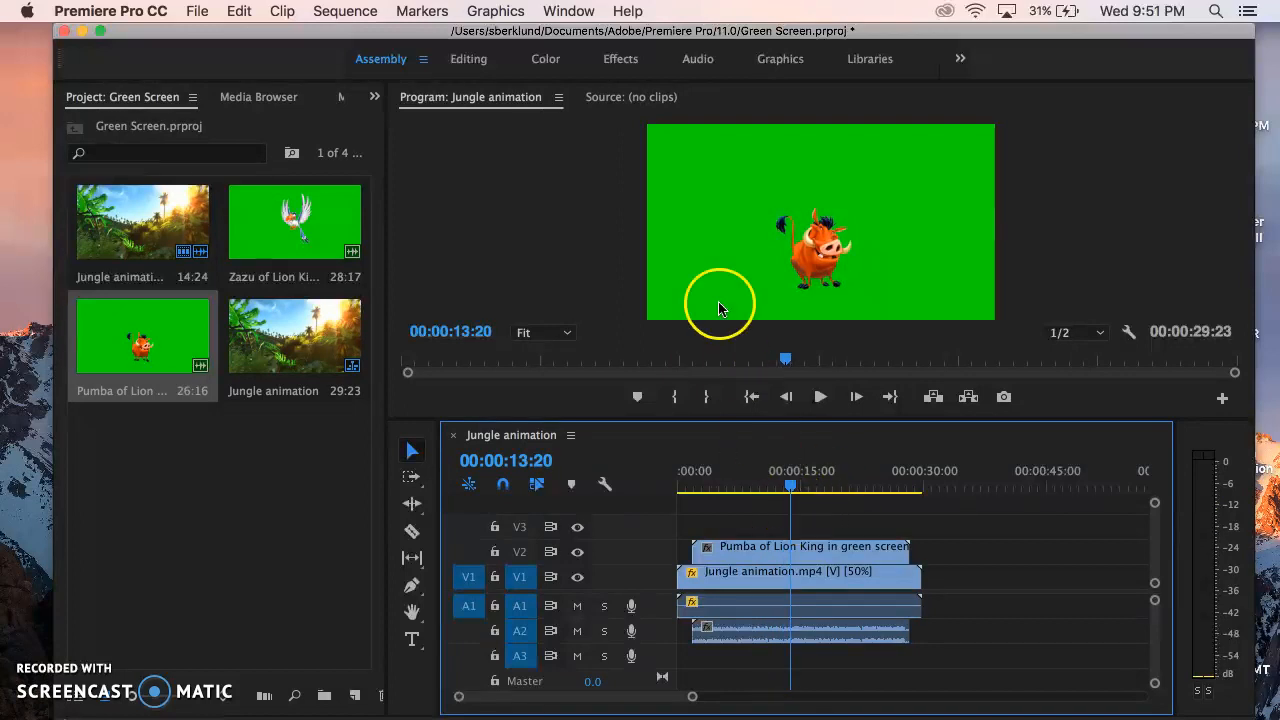
# Use the Audio workspace to silence Pumba's sound by lowering the A2 track volume to -∞ during playback.
pyautogui.click(697, 59)
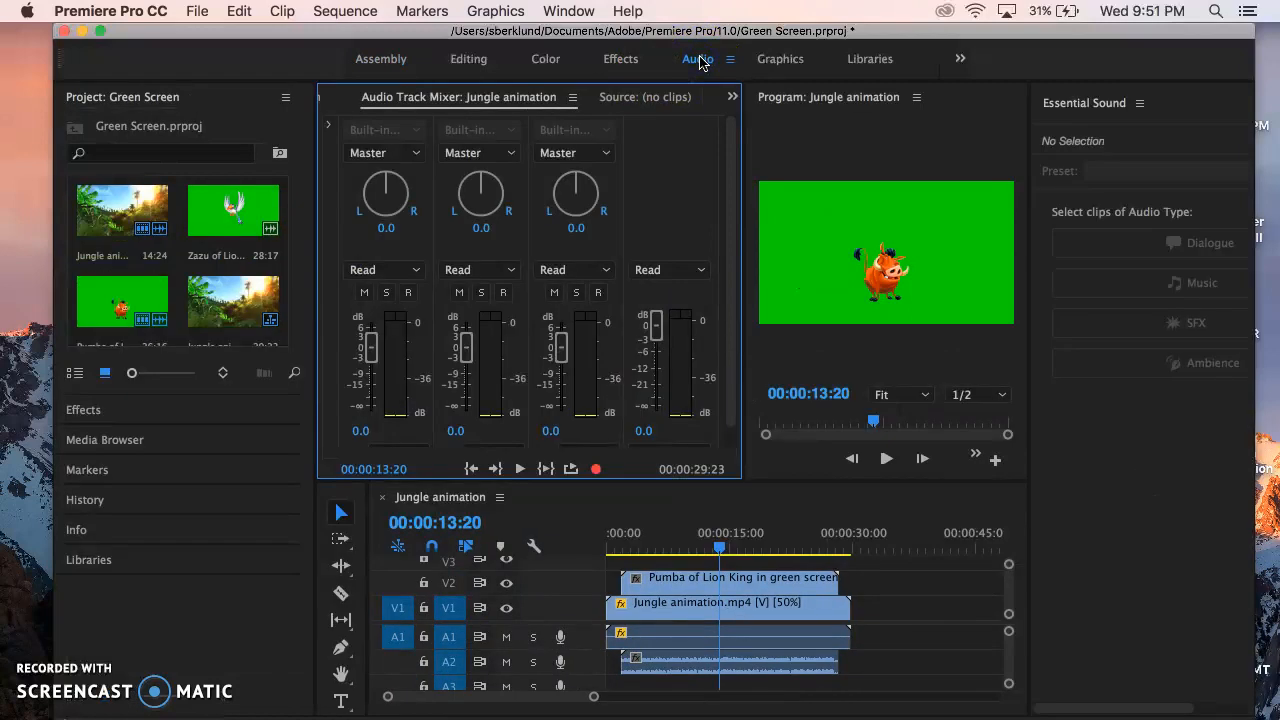
pyautogui.press('space')
pyautogui.press('space')
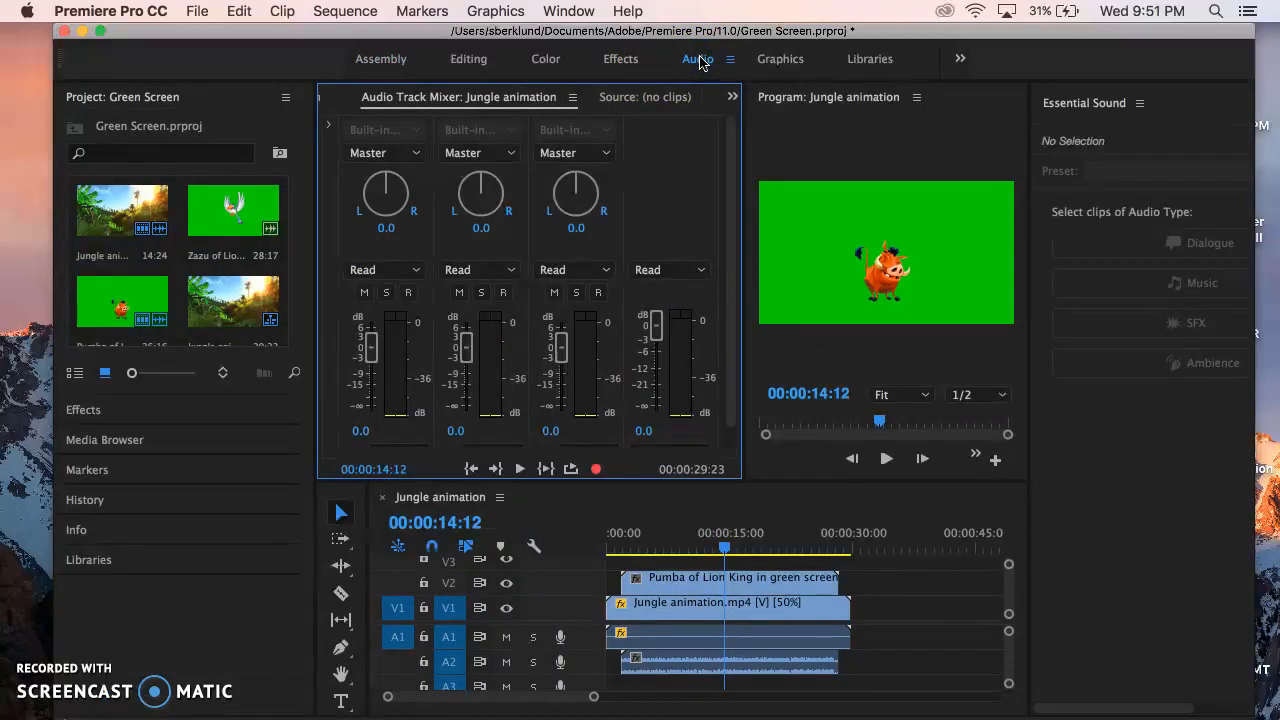
pyautogui.press('space')
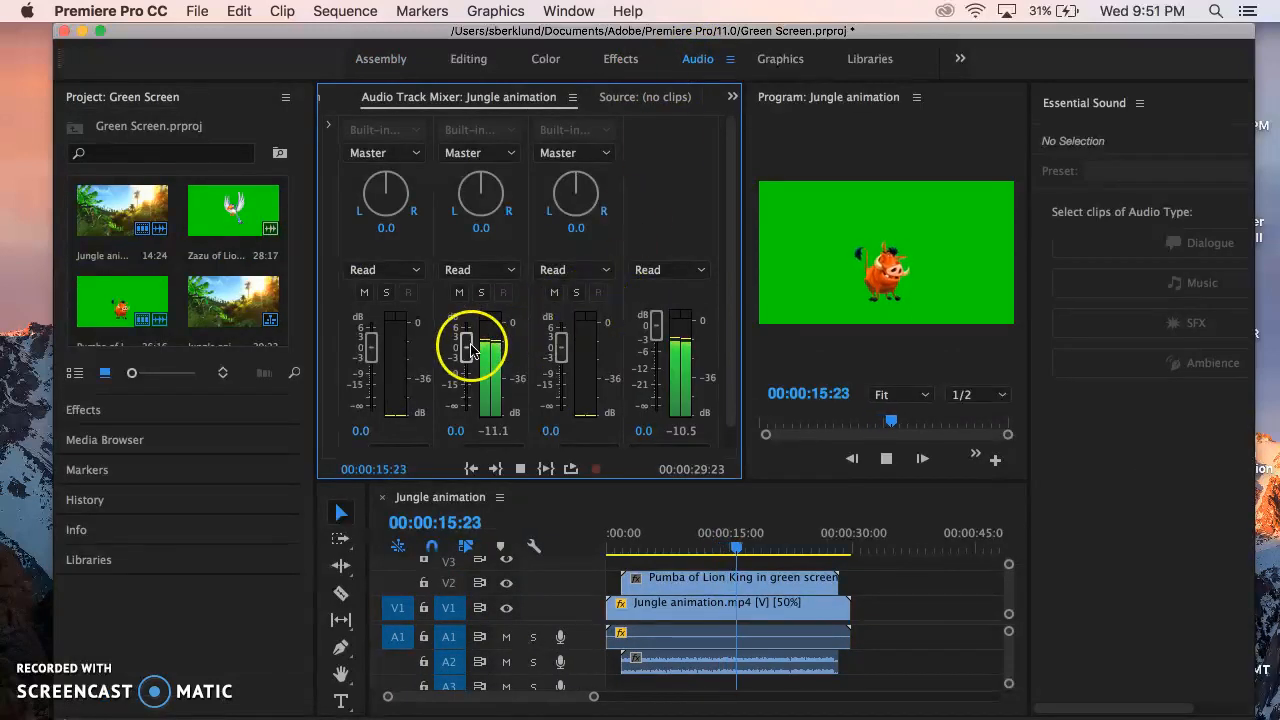
pyautogui.moveTo(470, 347); pyautogui.dragTo(471, 422)
pyautogui.press('space')
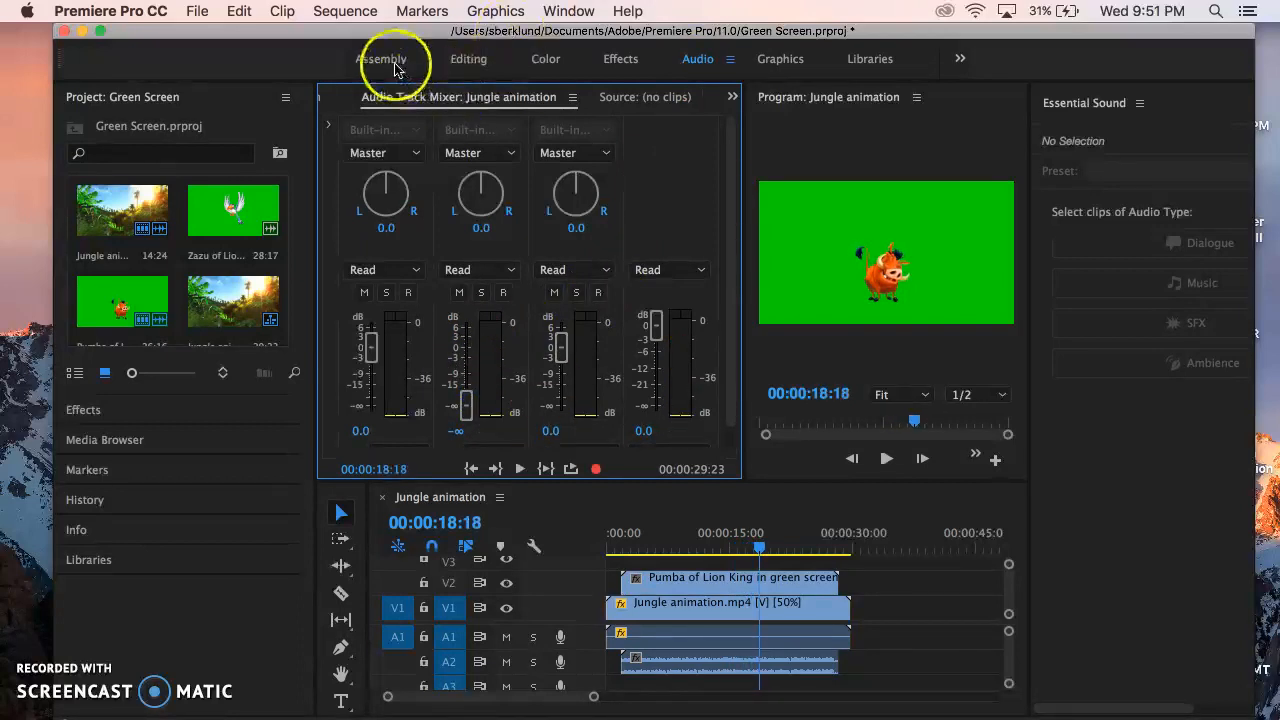
# Find the Ultra Key effect in the Effects workspace and apply it to the Pumba clip on V2.
pyautogui.click(468, 60)
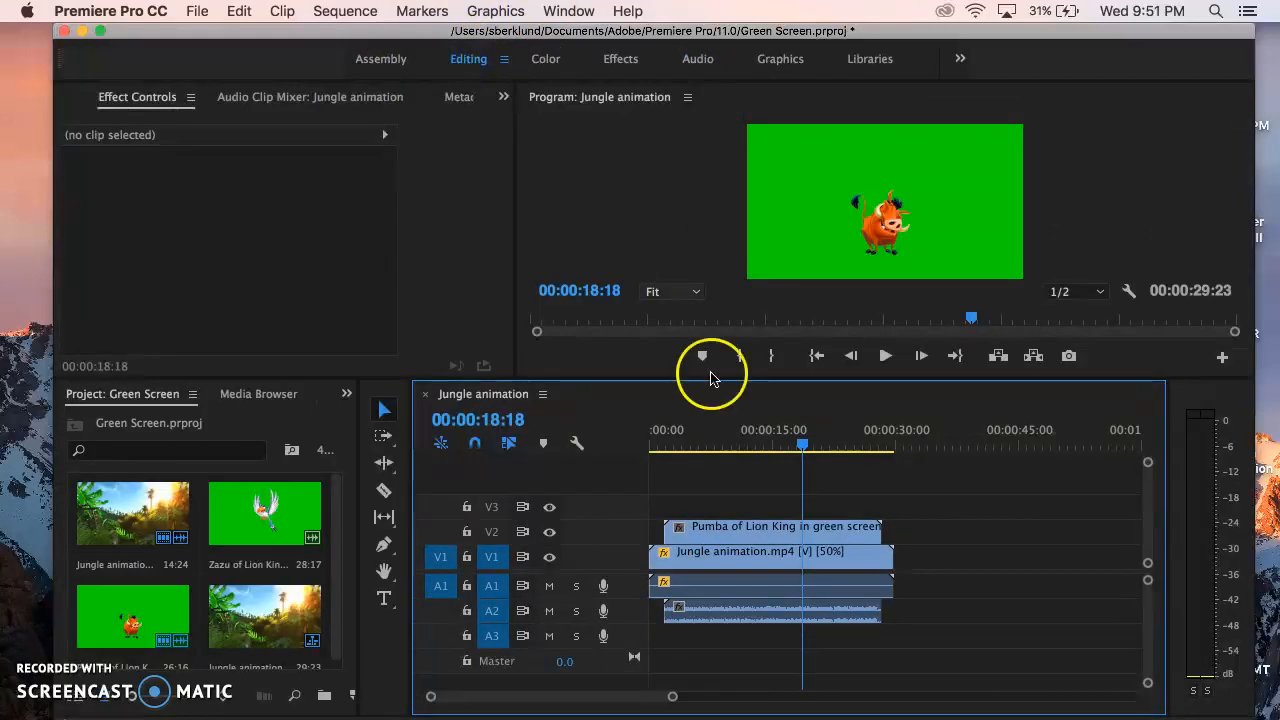
pyautogui.moveTo(808, 452); pyautogui.dragTo(765, 452)
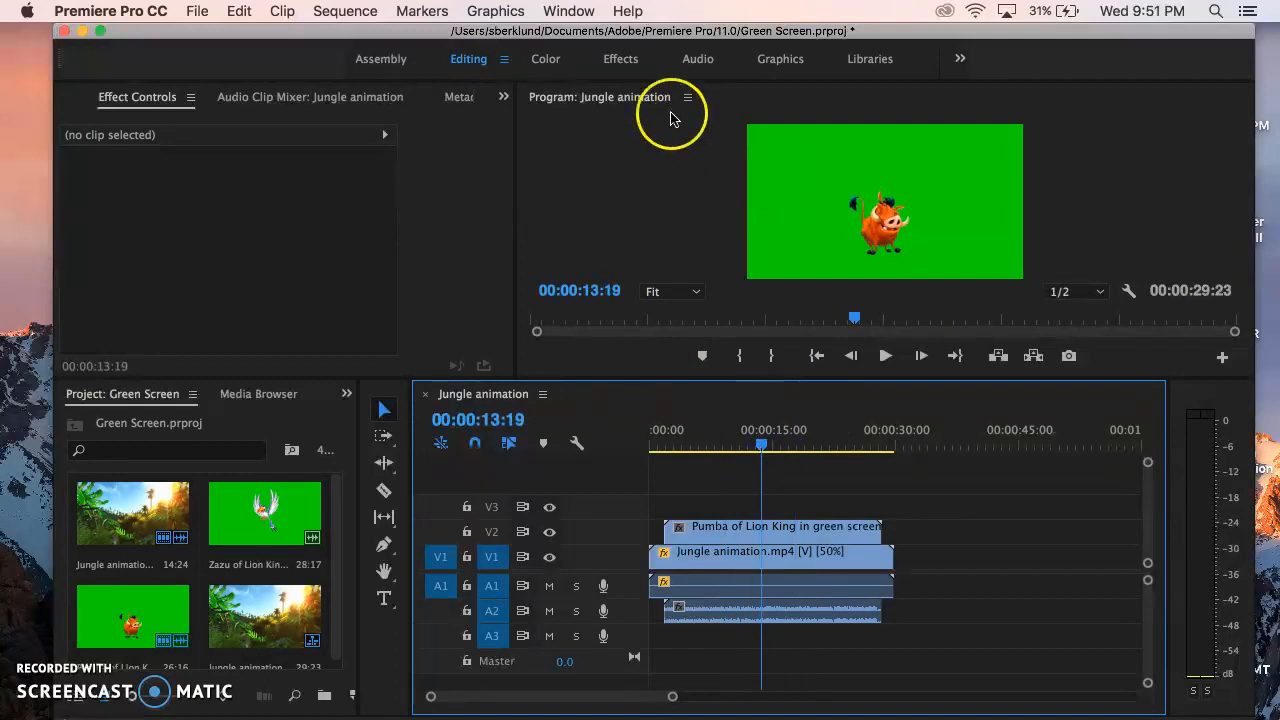
pyautogui.click(620, 60)
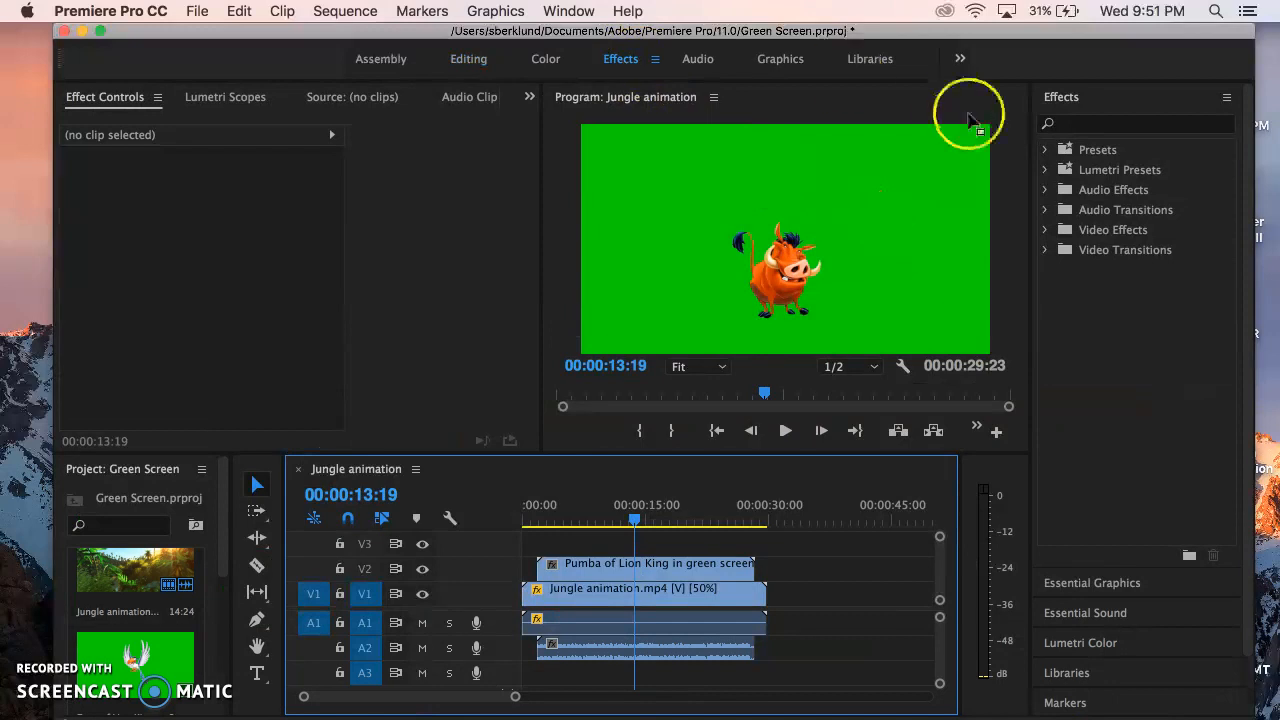
pyautogui.click(1093, 123)
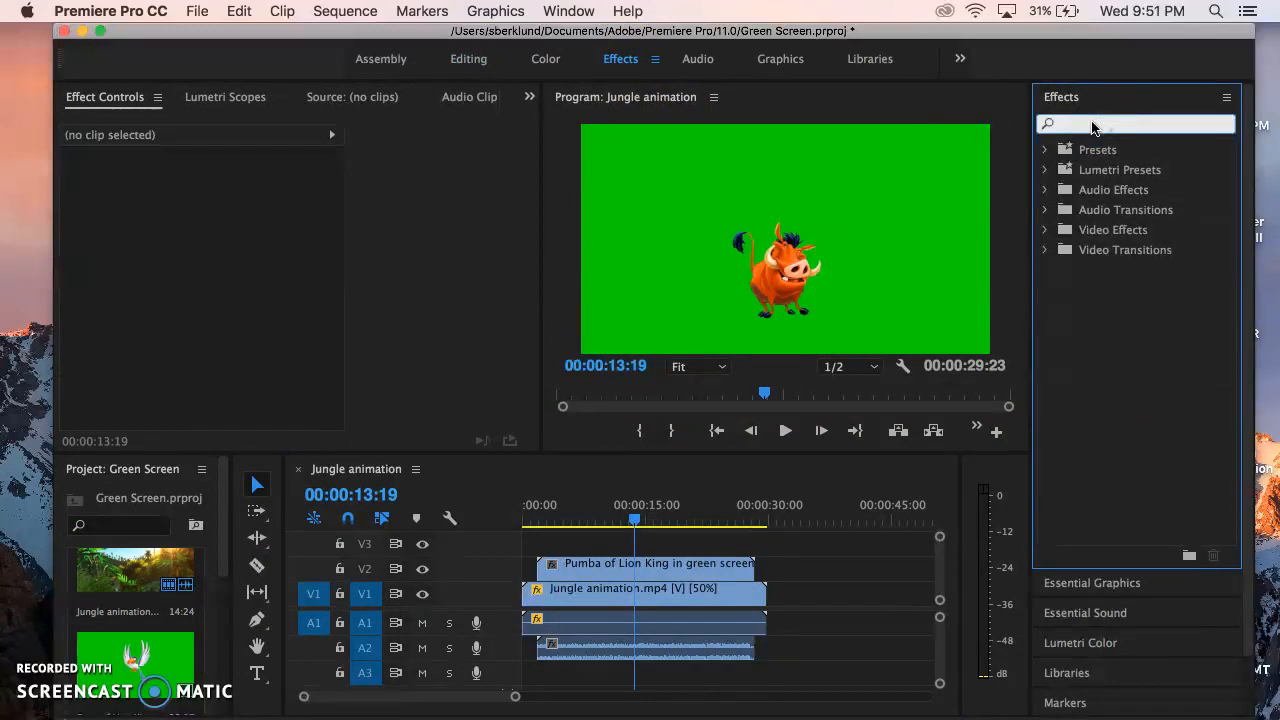
pyautogui.write('ultr')
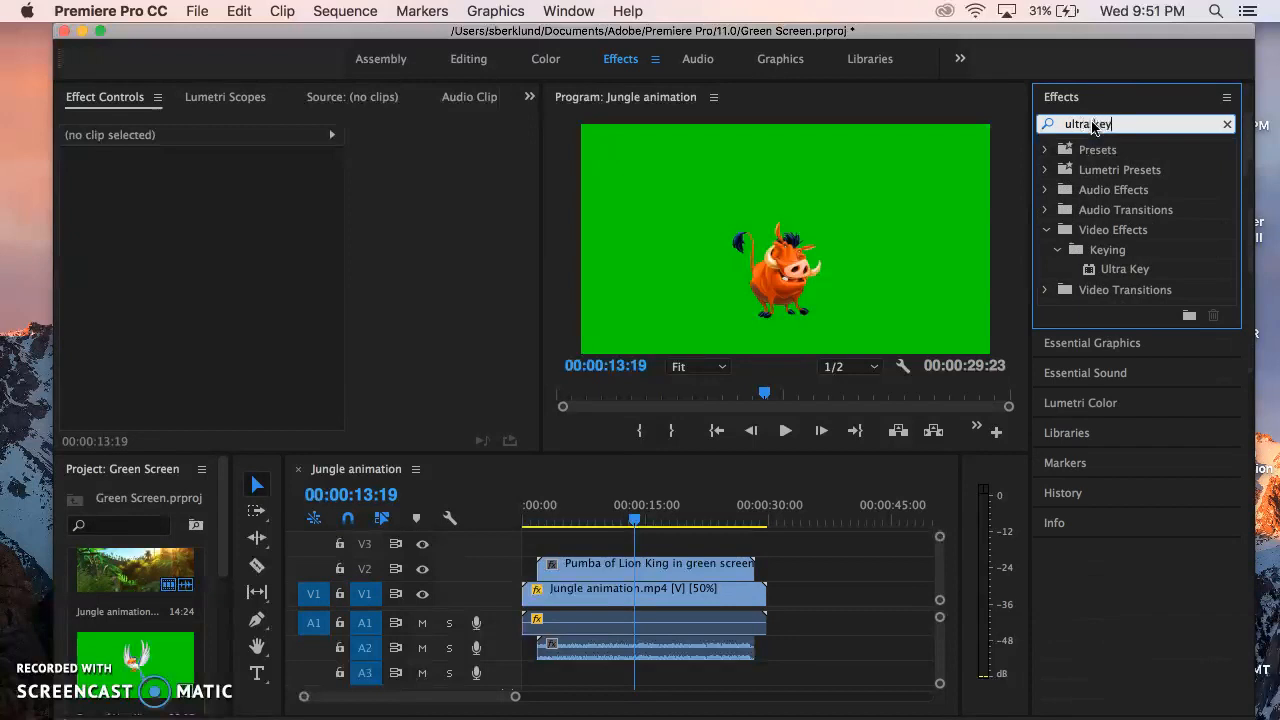
pyautogui.write('a key')
pyautogui.click(1138, 272)
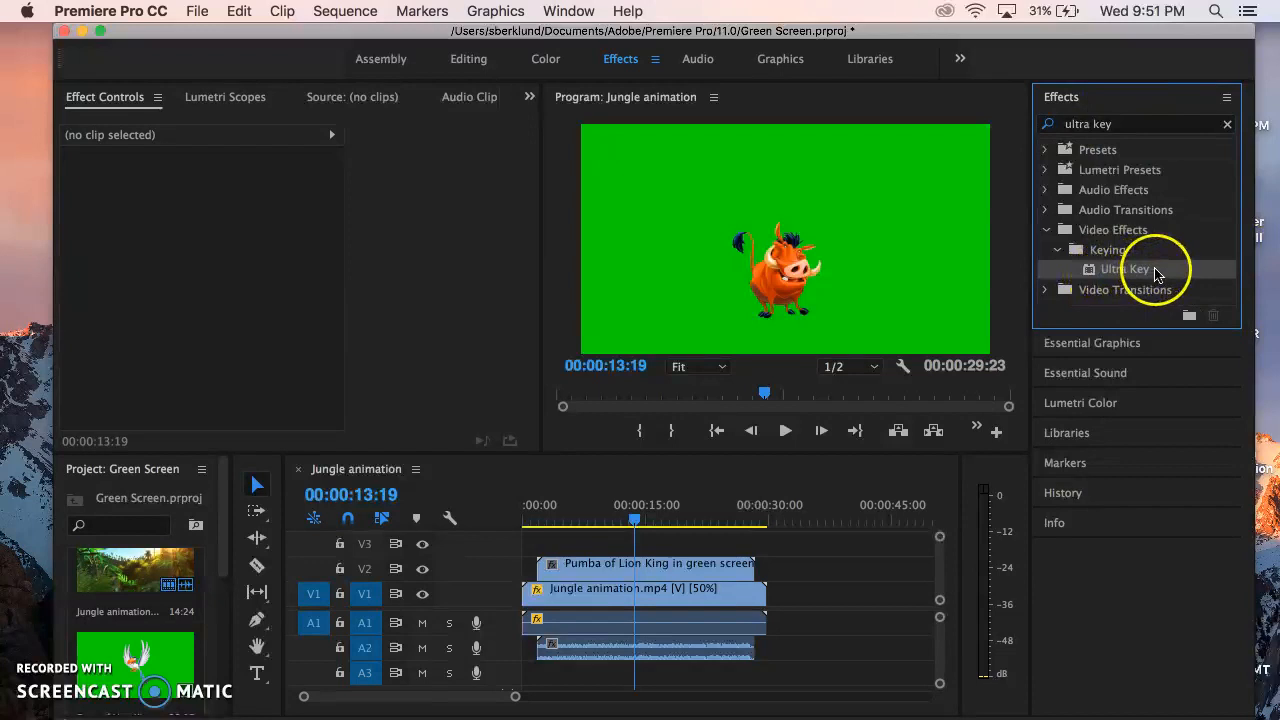
pyautogui.moveTo(655, 552); pyautogui.dragTo(656, 568)
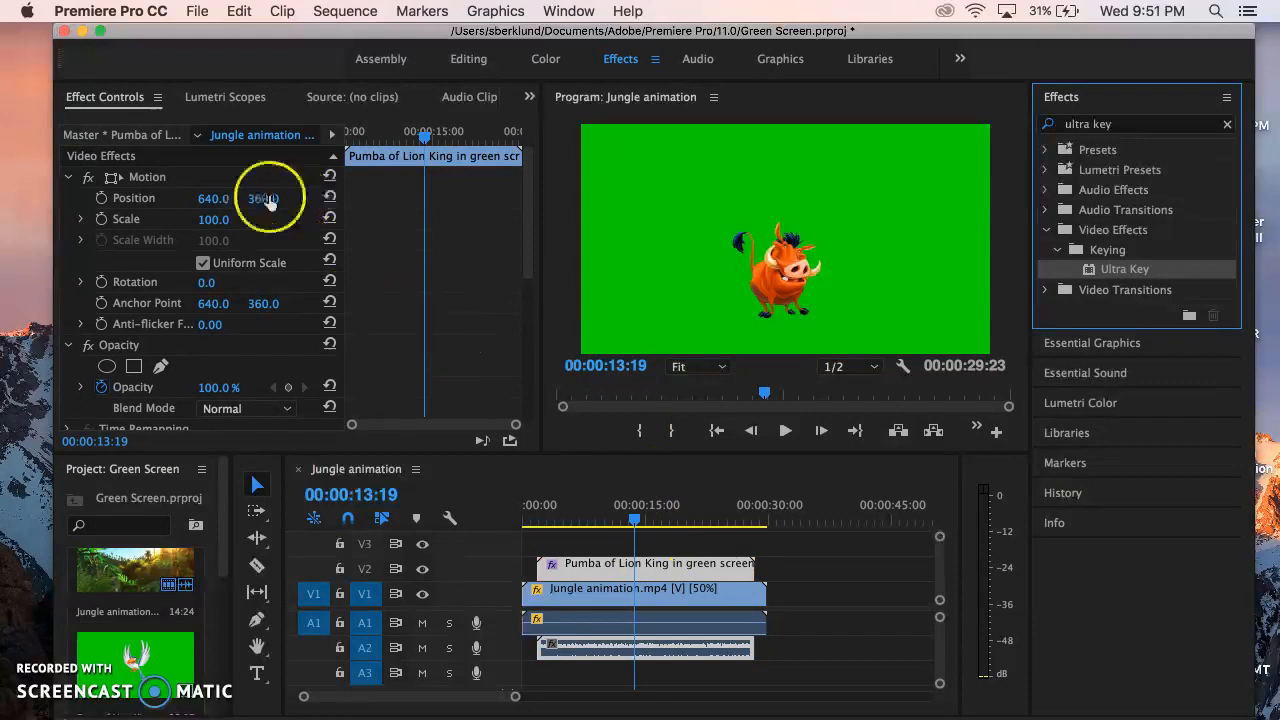
# Set the Pumba clip's Ultra Key color by sampling the green background in the Program monitor.
pyautogui.moveTo(528, 178); pyautogui.dragTo(528, 288)
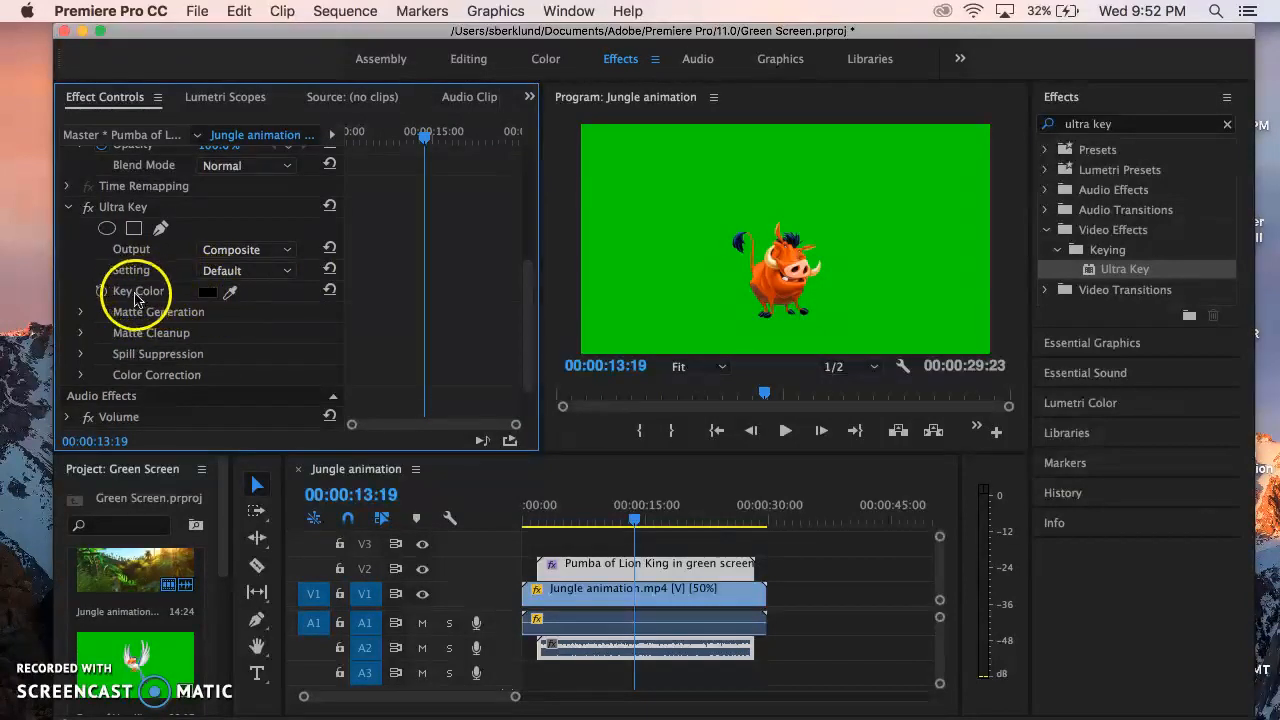
pyautogui.click(231, 291)
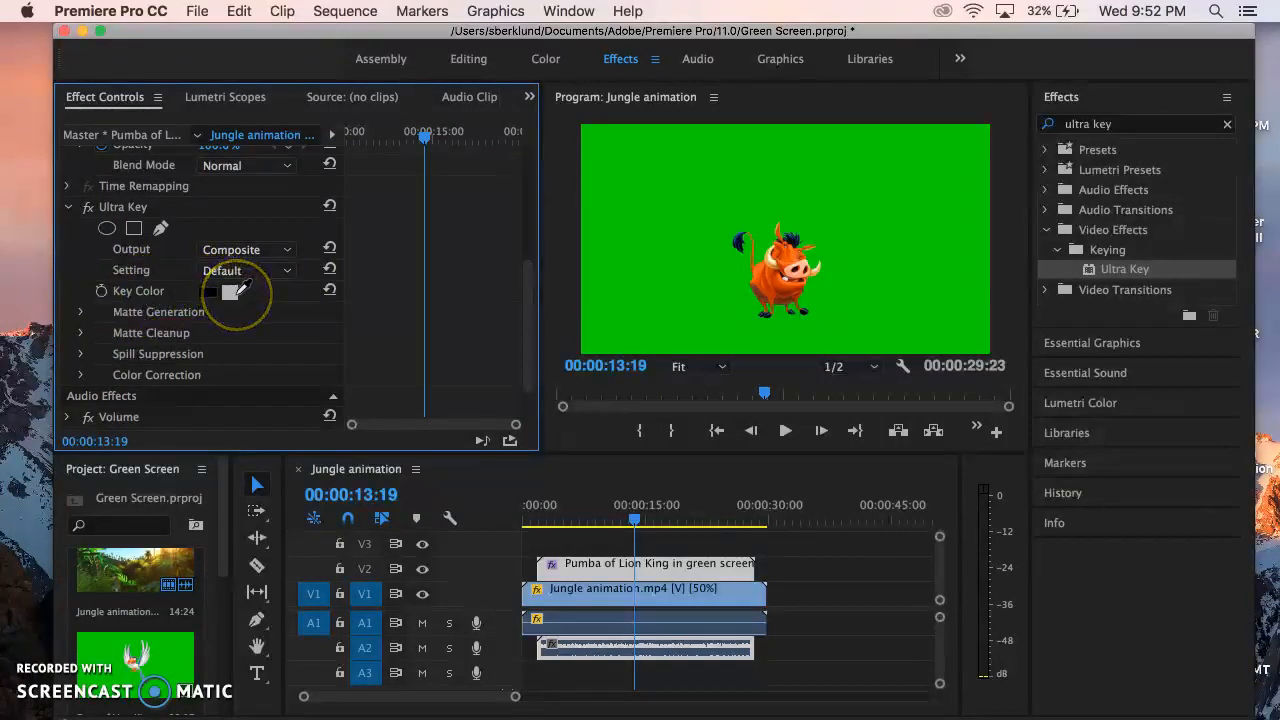
pyautogui.moveTo(524, 248); pyautogui.dragTo(683, 184)
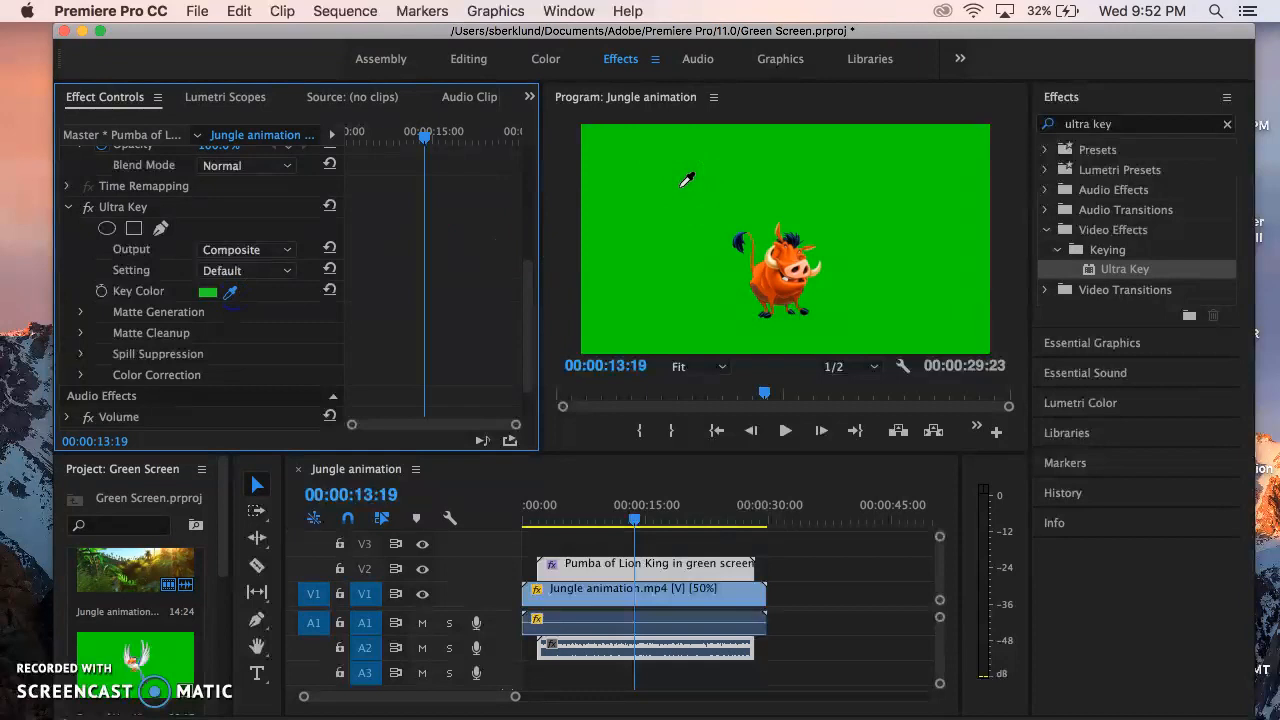
pyautogui.click(681, 185)
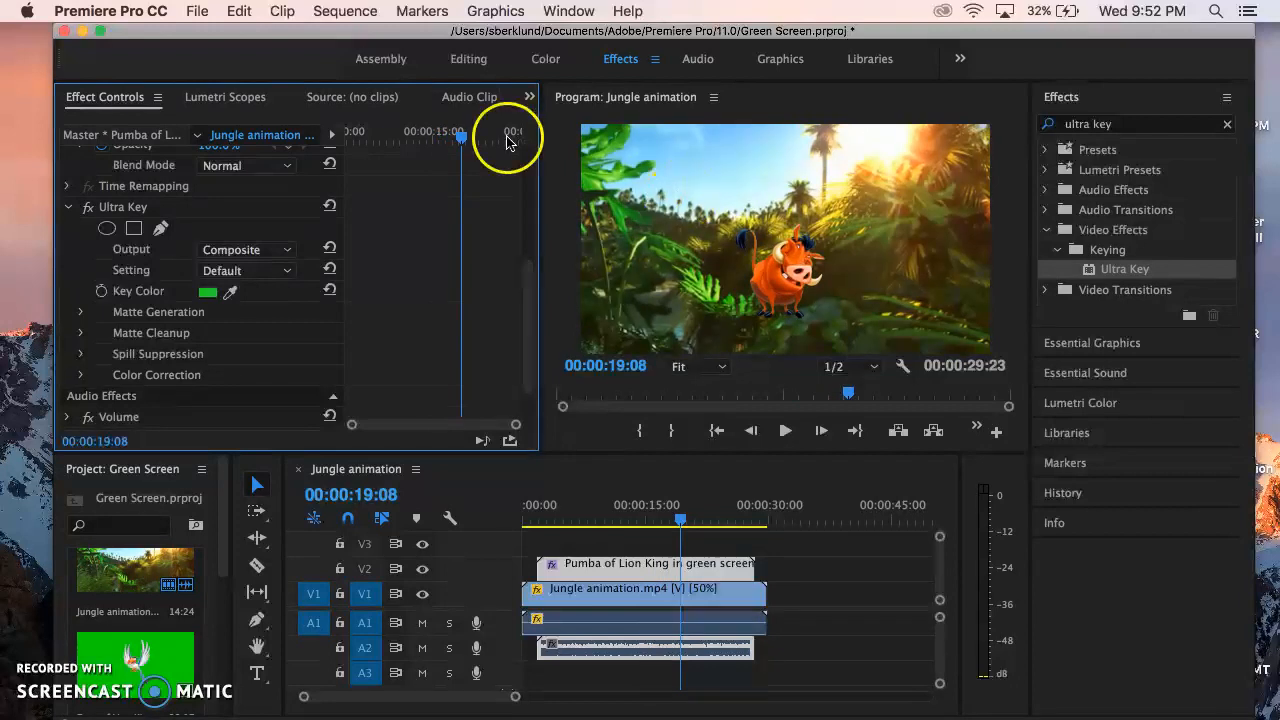
# Return to the Assembly workspace and place the Zazu green screen clip on V3, aligned with the start of the Pumba clip.
pyautogui.click(382, 60)
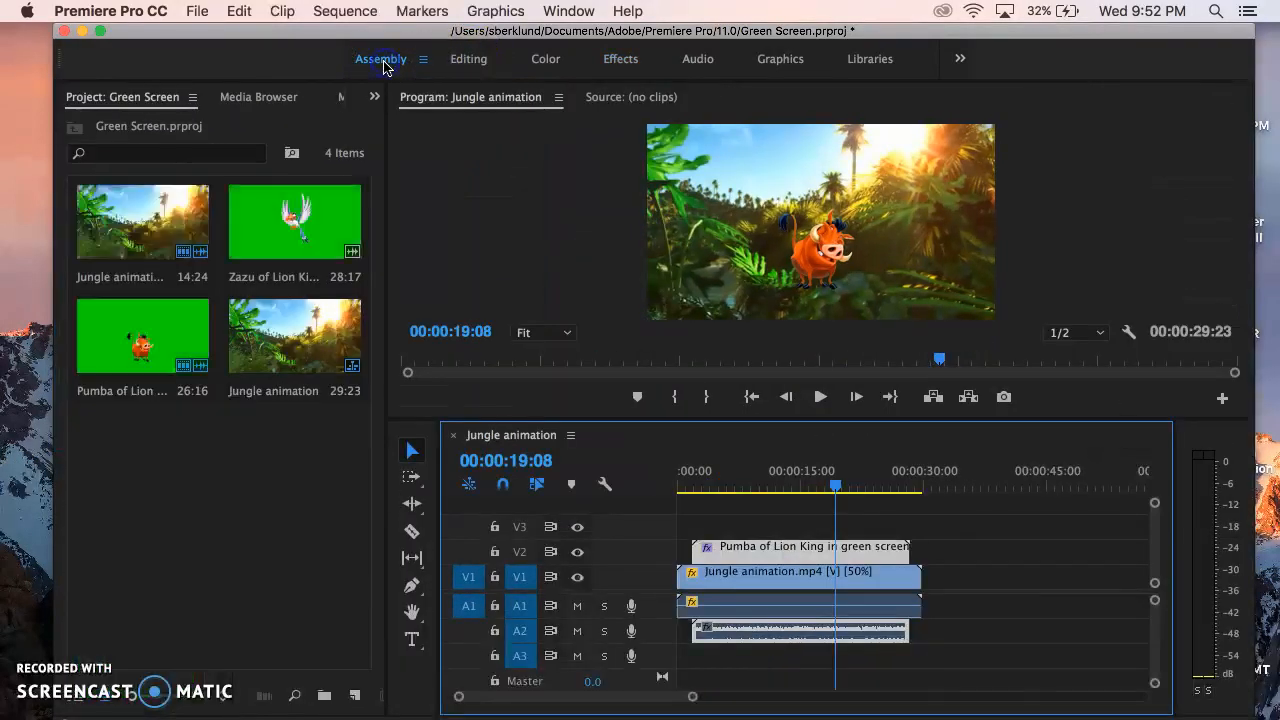
pyautogui.click(293, 229)
pyautogui.click(267, 227)
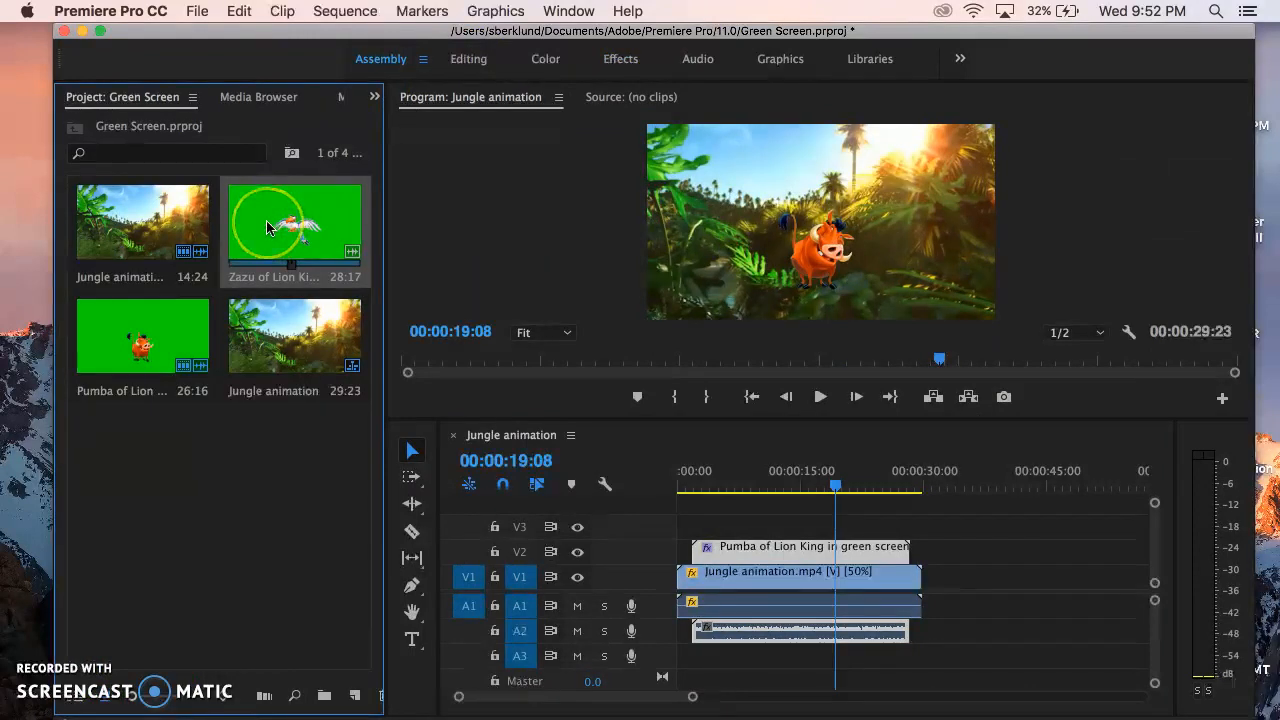
pyautogui.moveTo(267, 227); pyautogui.dragTo(480, 270)
pyautogui.moveTo(767, 465); pyautogui.dragTo(694, 524)
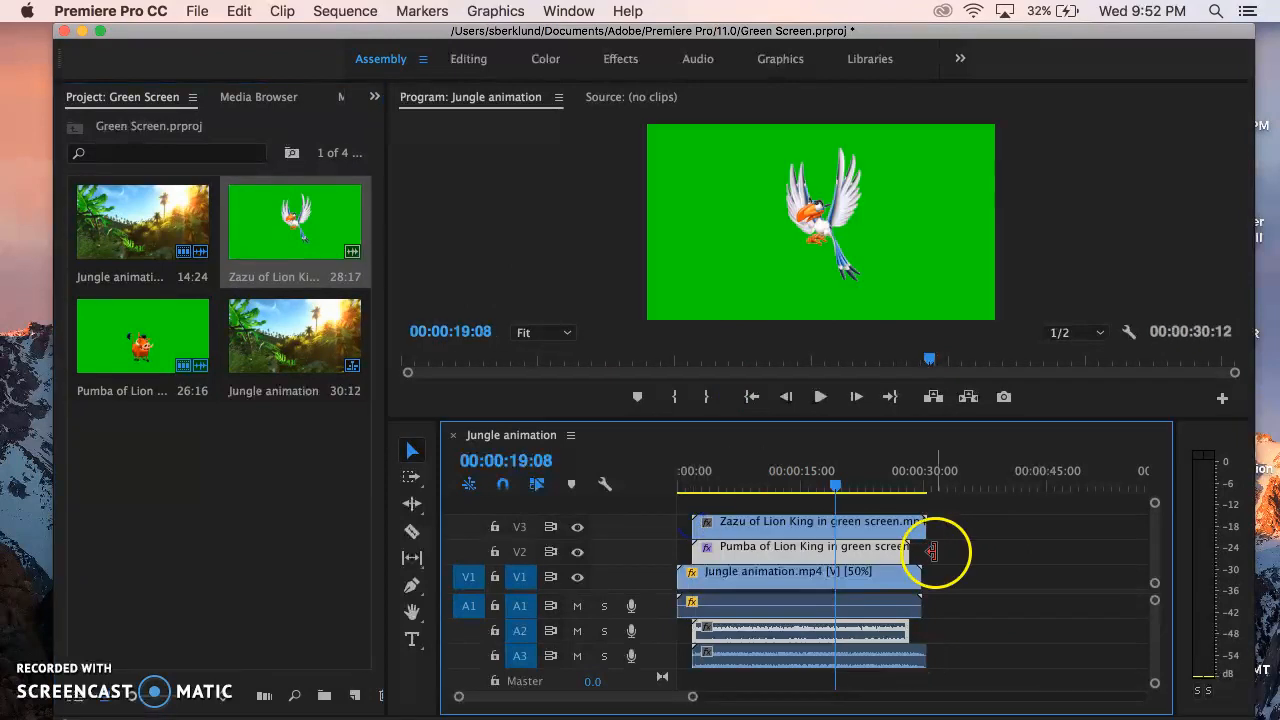
pyautogui.click(873, 524)
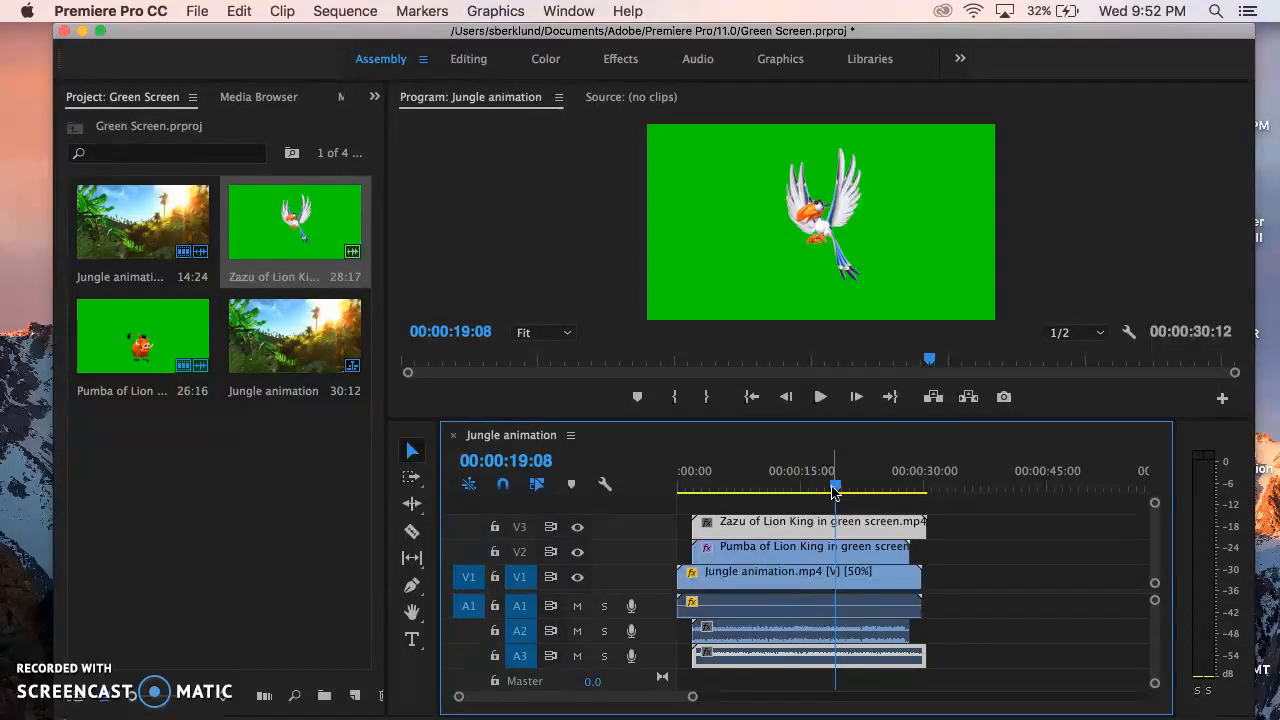
# Play the sequence and silence Zazu's sound by lowering the A3 track volume to -∞ in the Audio workspace.
pyautogui.press('space')
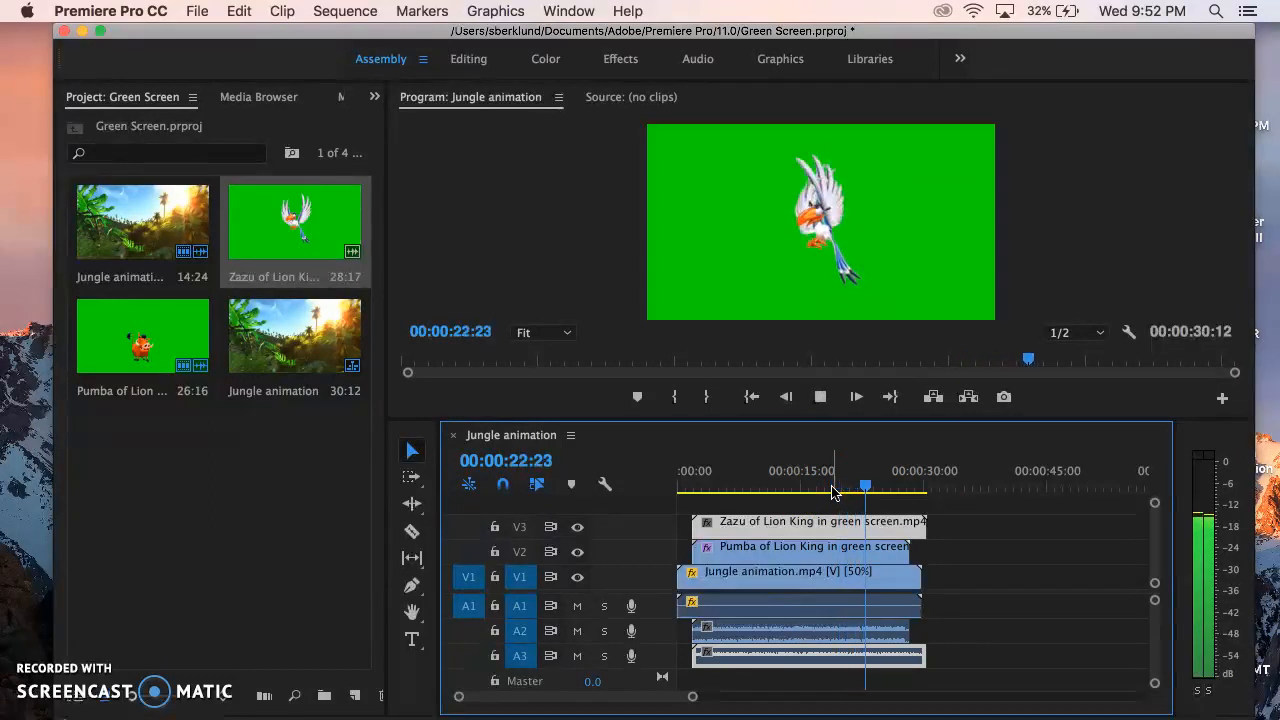
pyautogui.press('space')
pyautogui.click(698, 62)
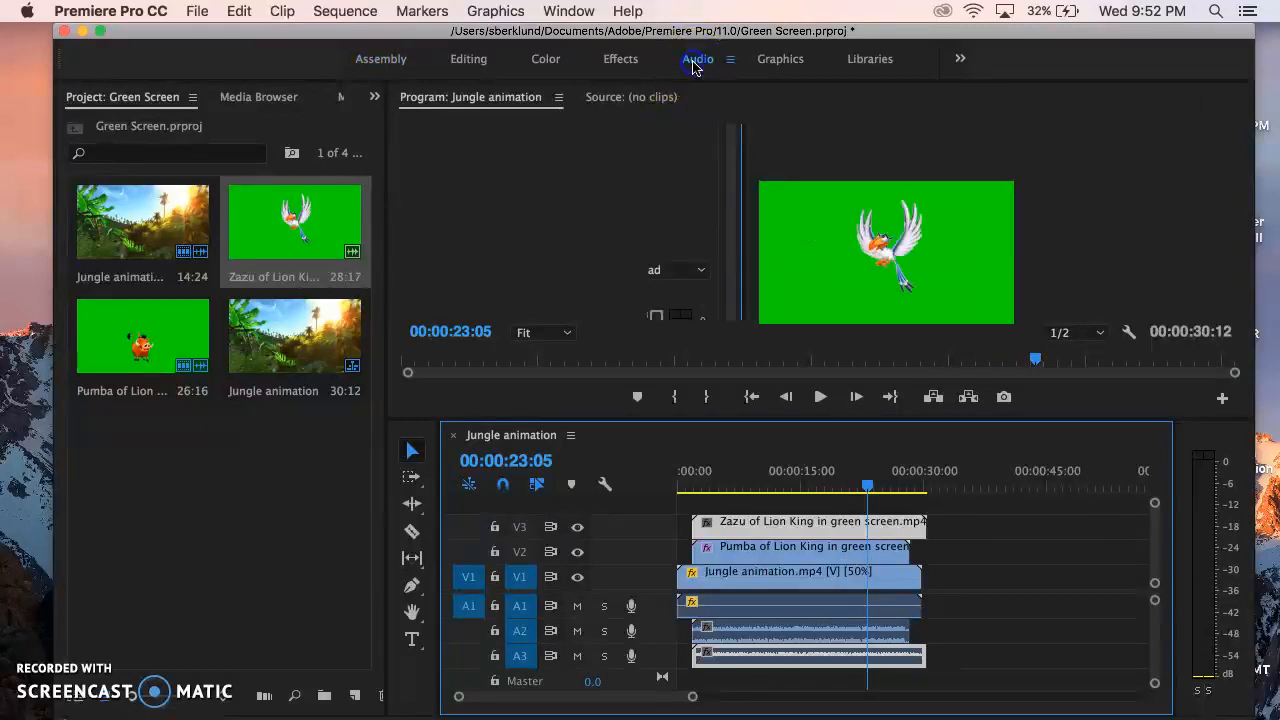
pyautogui.press('space')
pyautogui.moveTo(560, 345); pyautogui.dragTo(568, 460)
pyautogui.press('space')
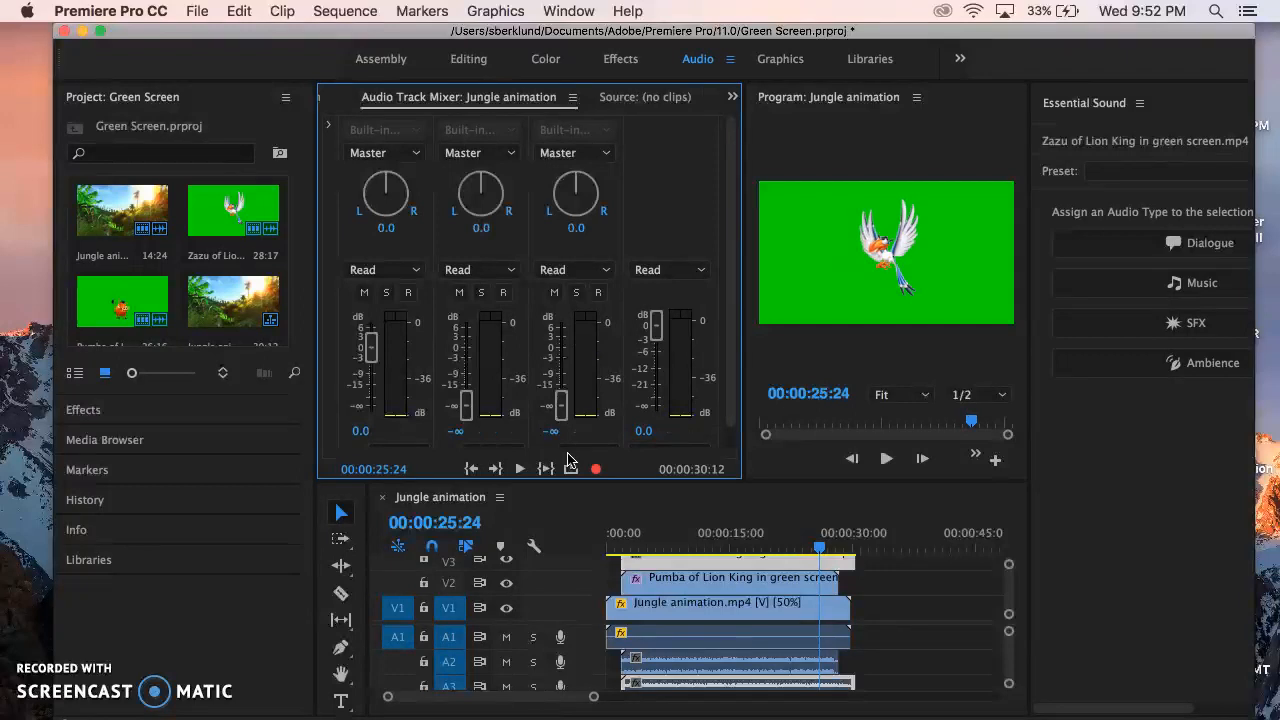
# Find the Ultra Key effect in the Effects workspace and apply it to the Zazu clip on V3.
pyautogui.click(462, 60)
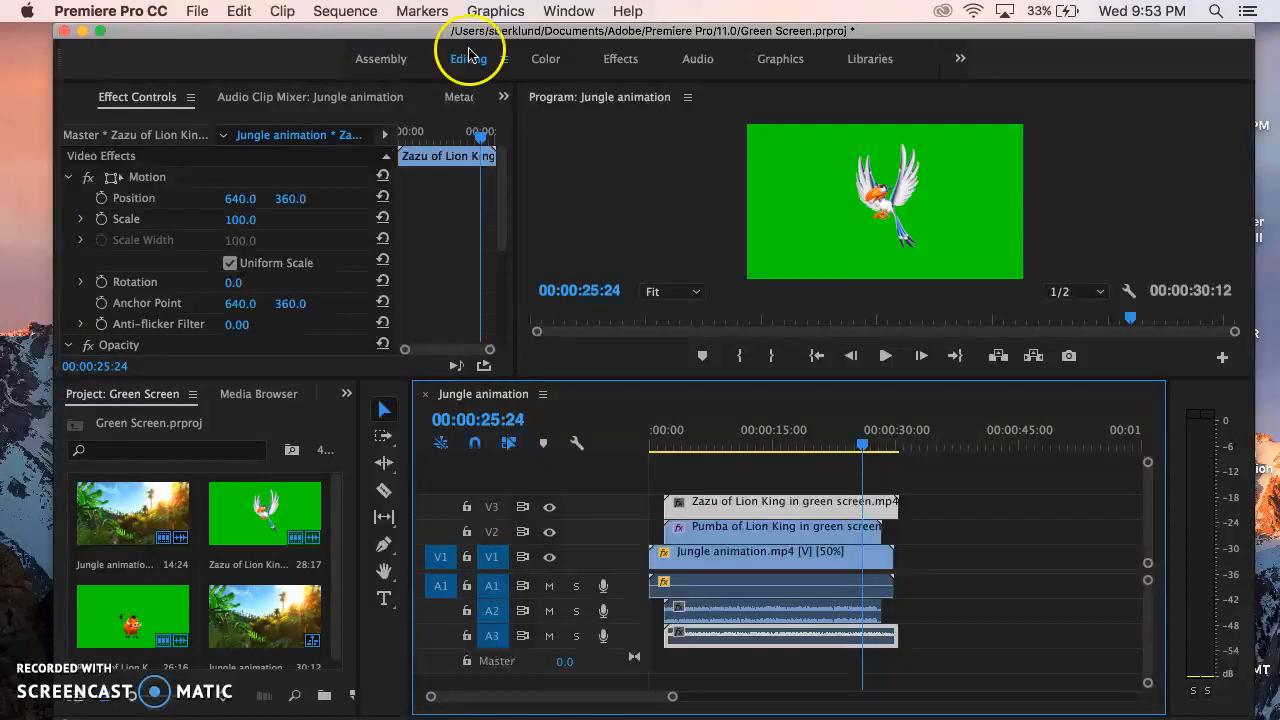
pyautogui.click(621, 57)
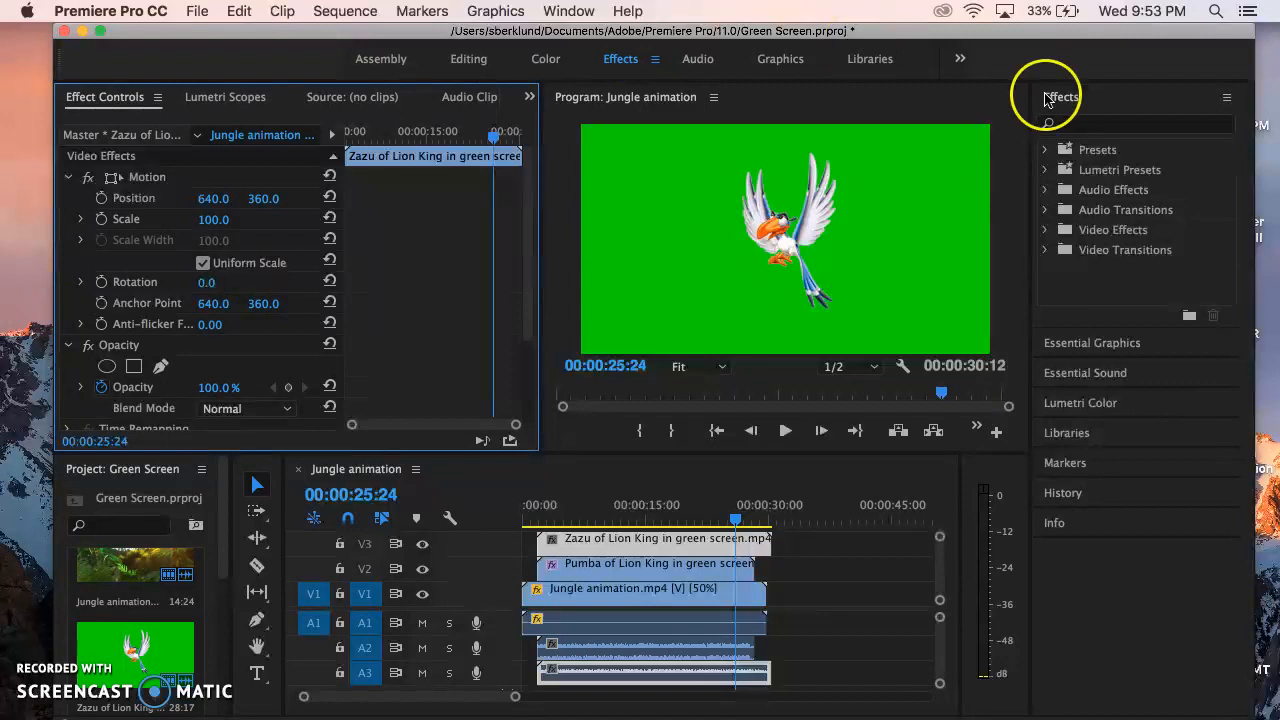
pyautogui.click(1102, 125)
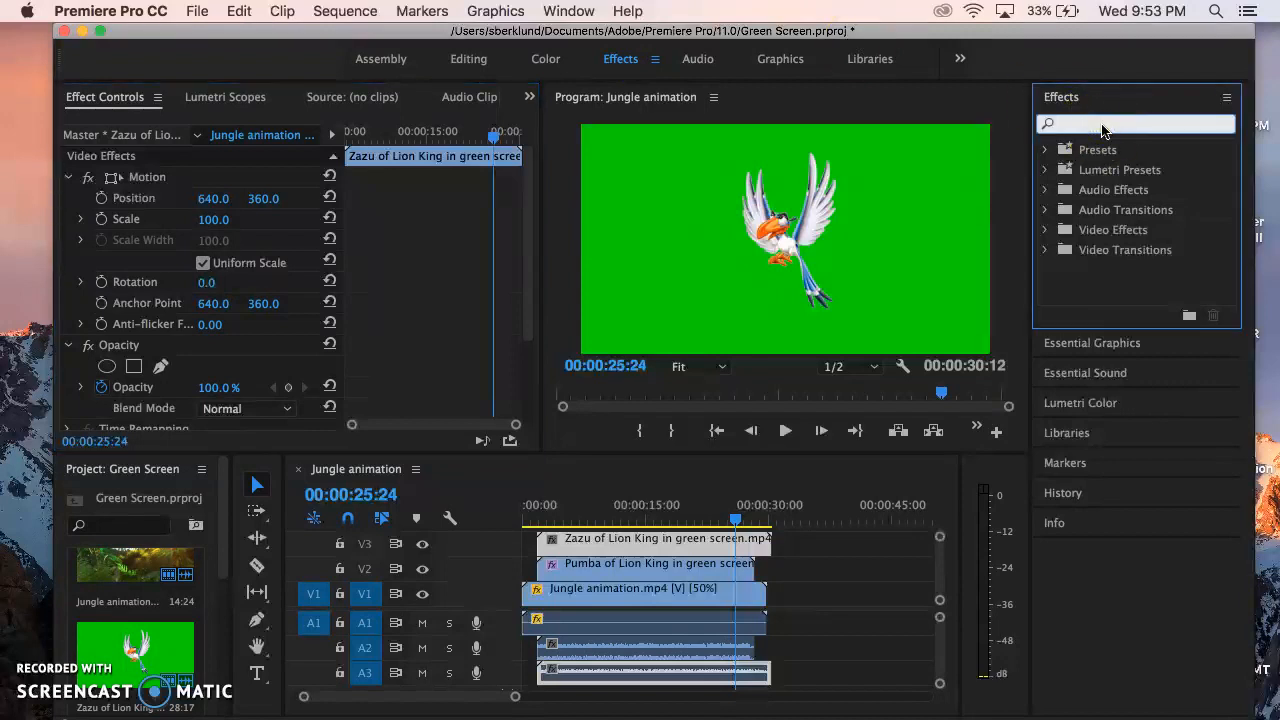
pyautogui.write('ultra')
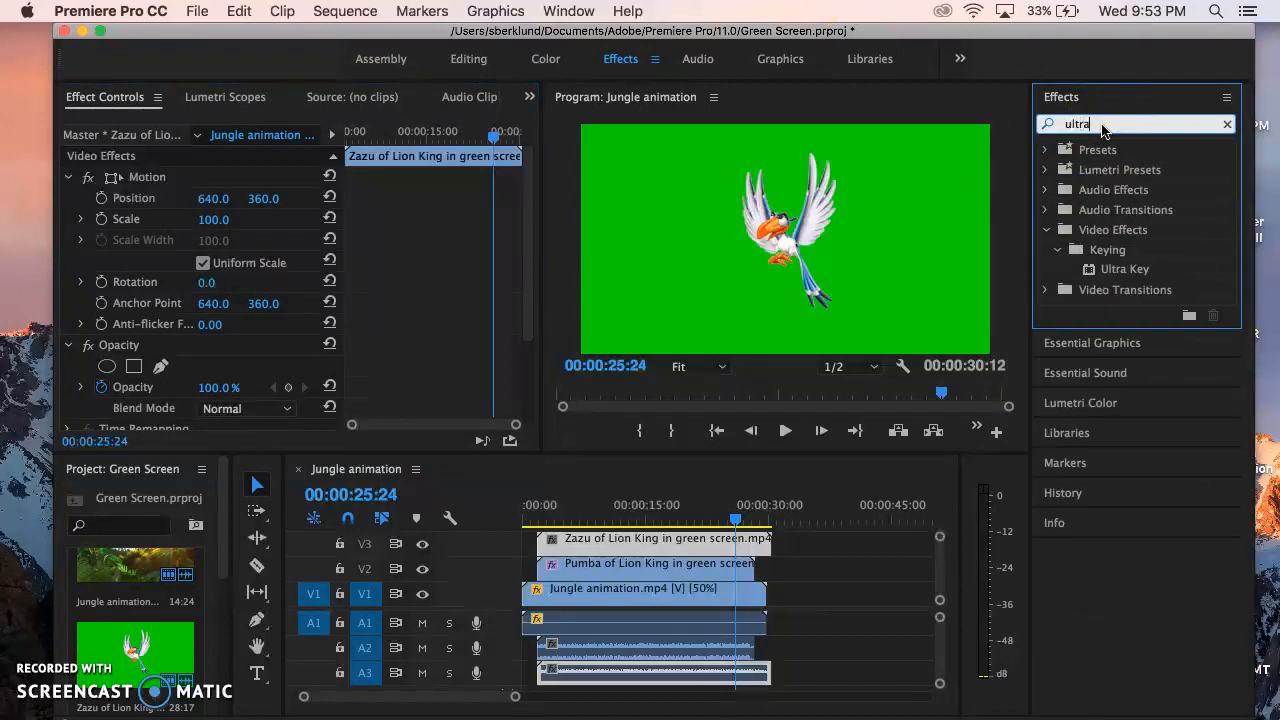
pyautogui.click(1125, 270)
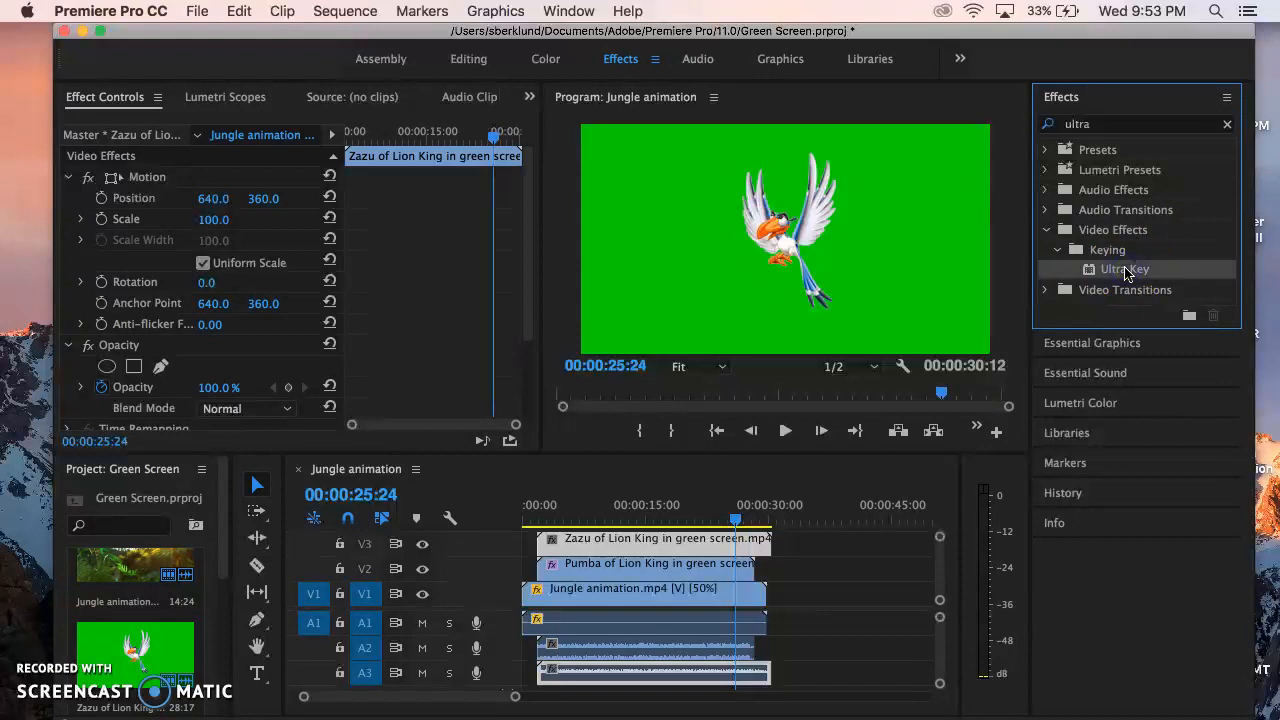
pyautogui.click(1170, 271)
pyautogui.moveTo(732, 514); pyautogui.dragTo(708, 541)
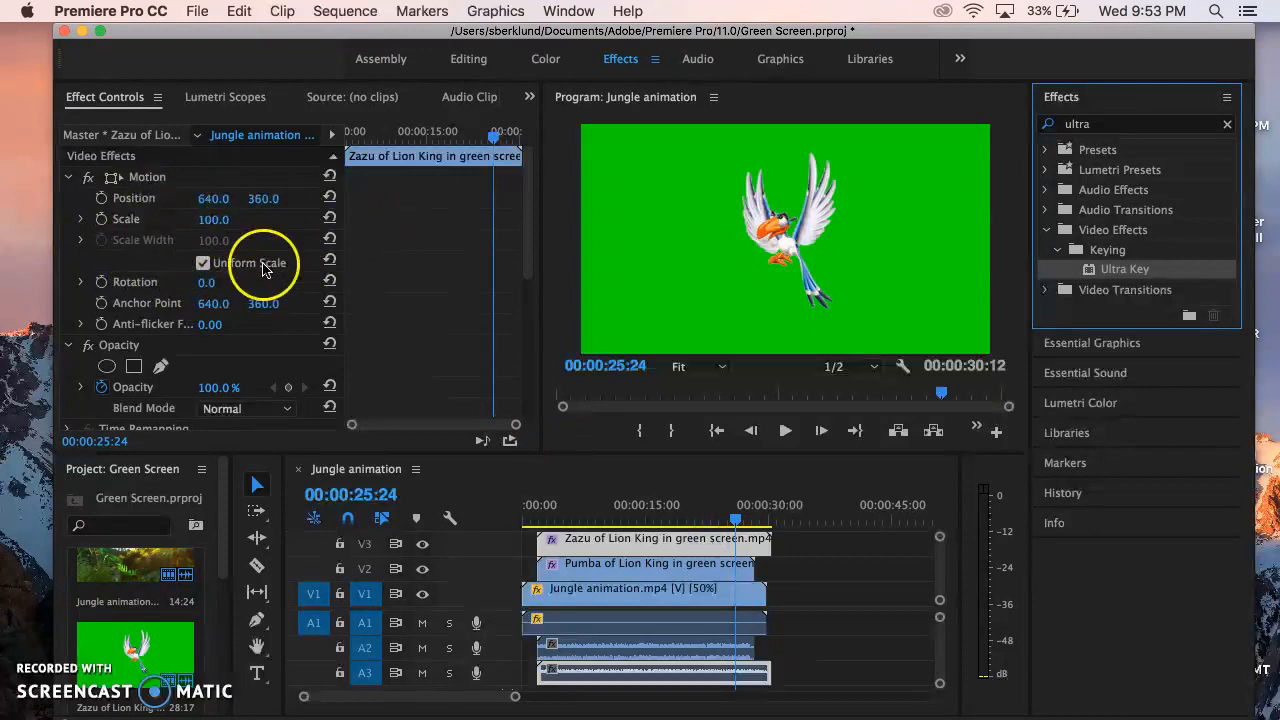
# Set the Zazu clip's Ultra Key color by sampling its green background, and play part of the sequence to check the key.
pyautogui.moveTo(531, 171); pyautogui.dragTo(522, 368)
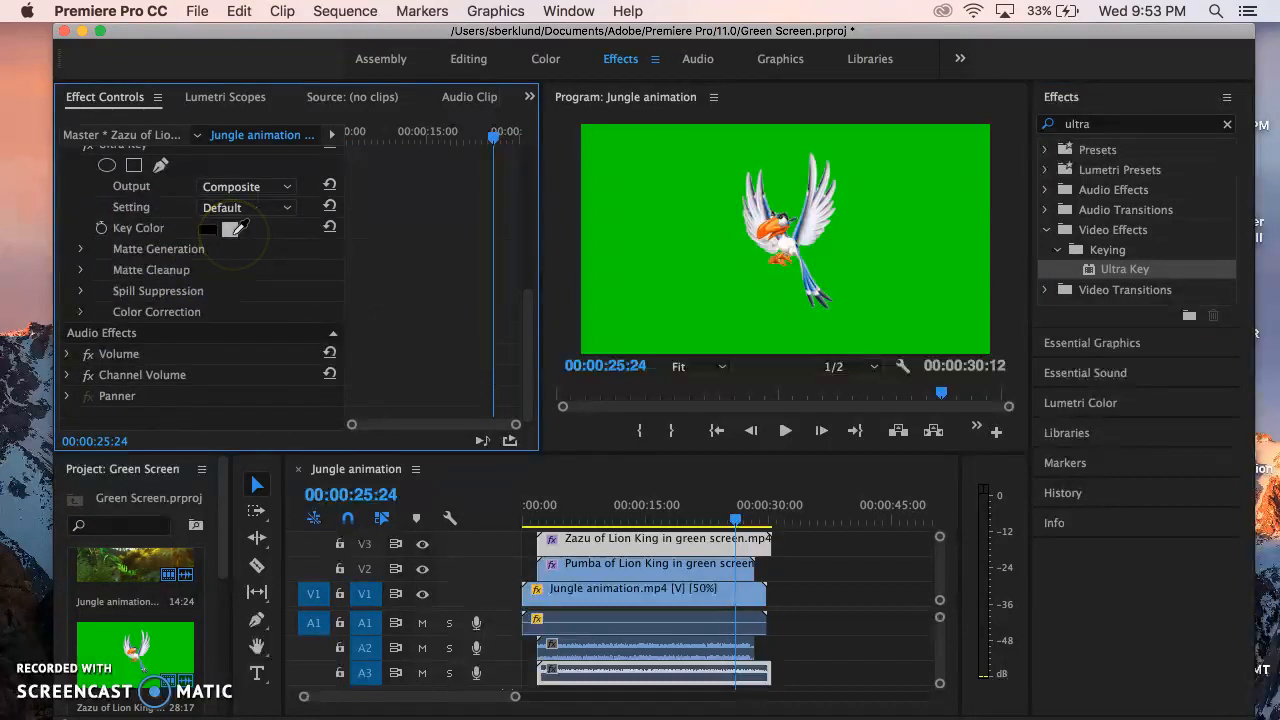
pyautogui.moveTo(465, 206); pyautogui.dragTo(640, 187)
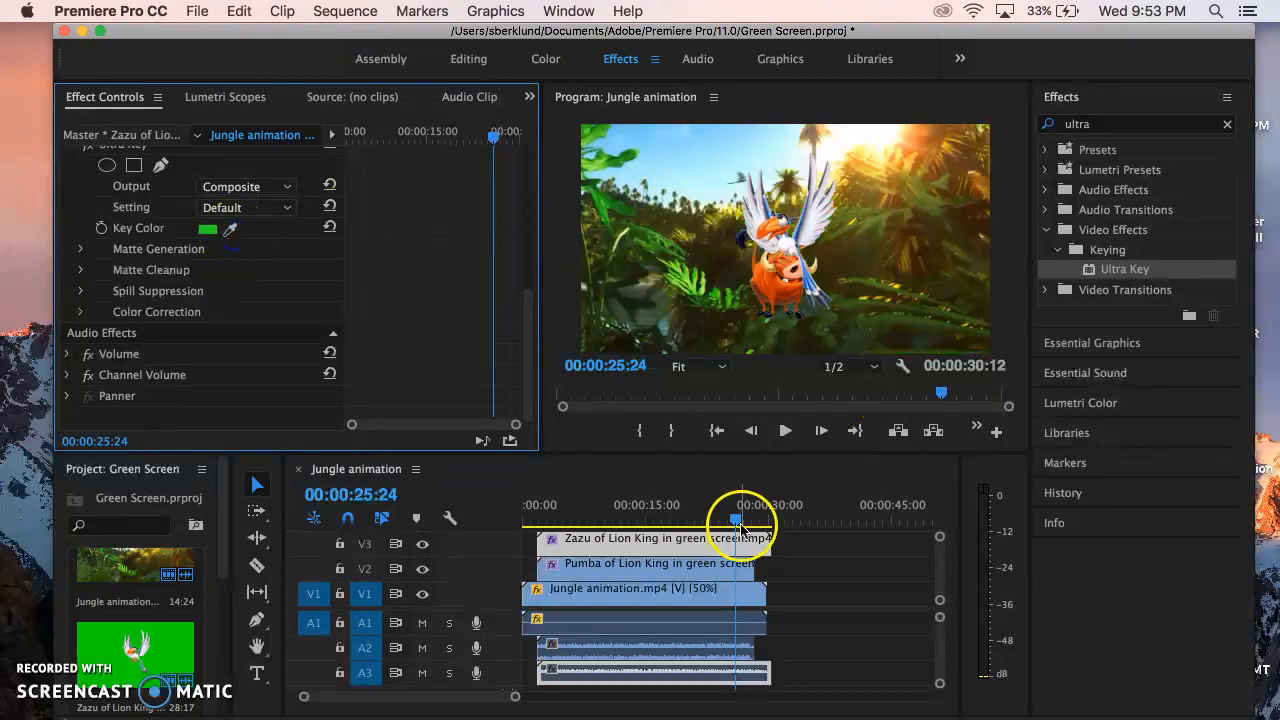
pyautogui.moveTo(737, 521); pyautogui.dragTo(650, 522)
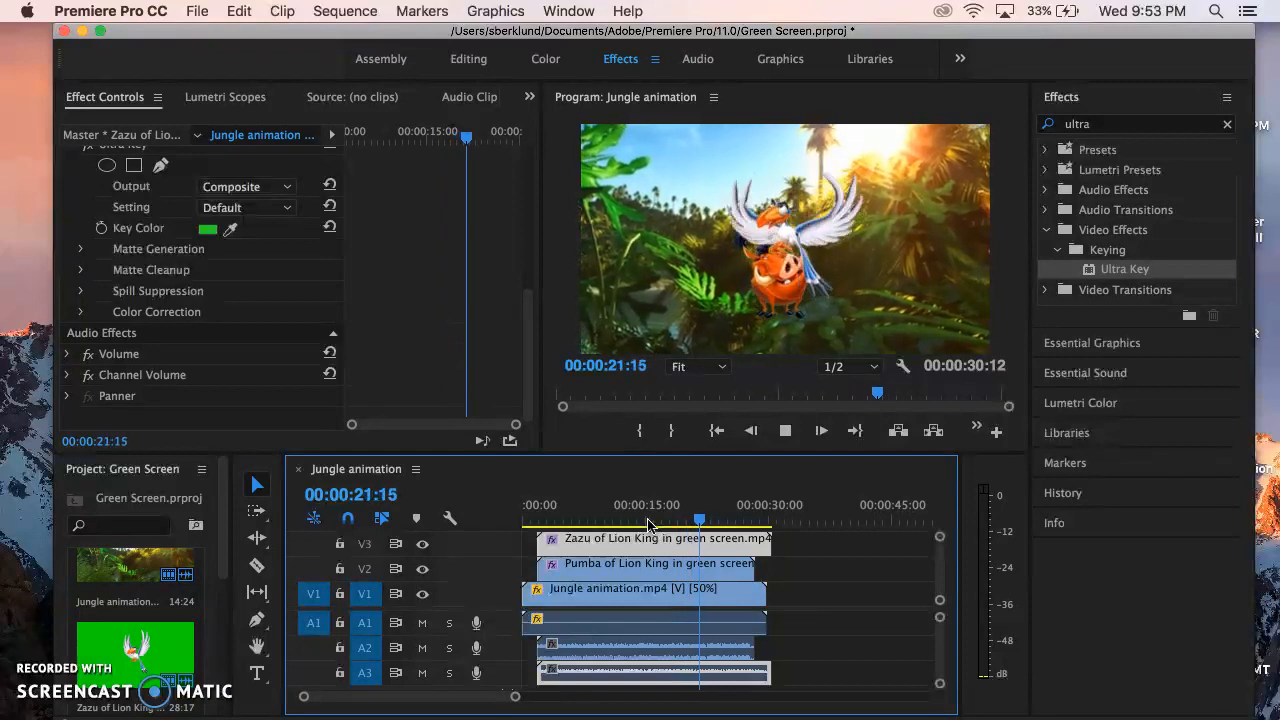
pyautogui.press('space')
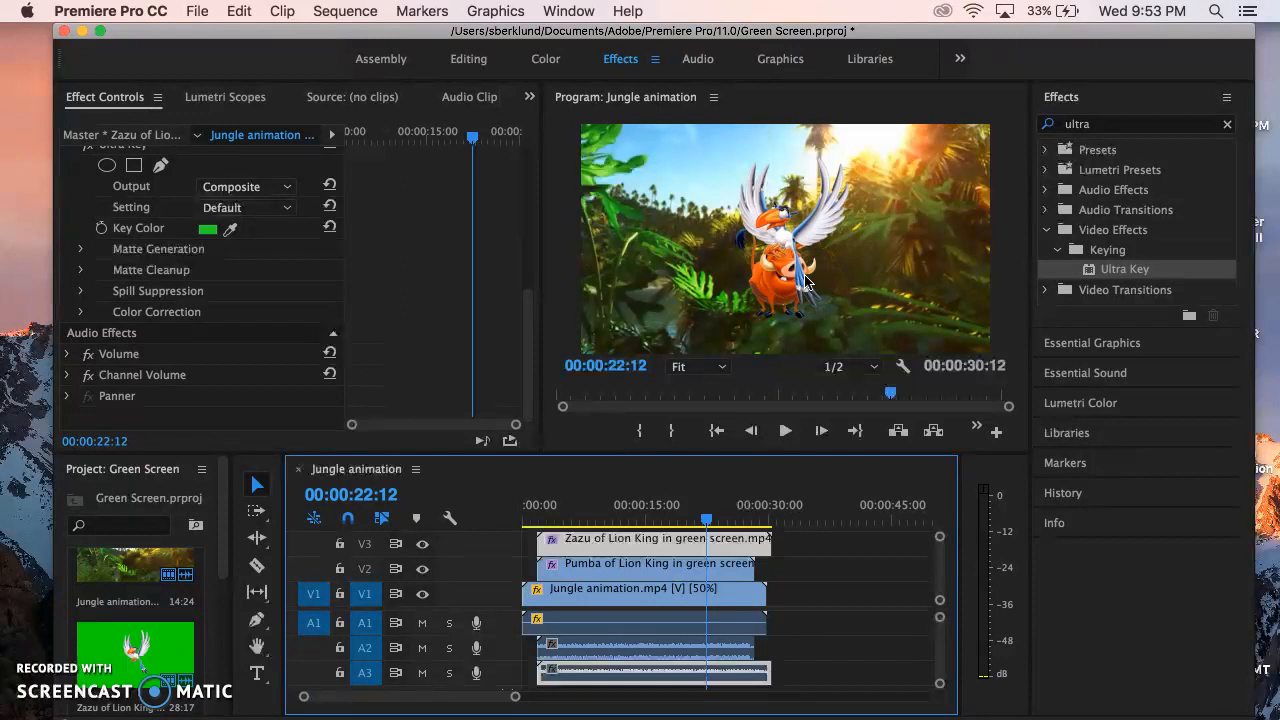
# Move the Zazu clip beside Pumba by setting its Position to 950, 514, and briefly play the result.
pyautogui.moveTo(530, 355)
pyautogui.mouseDown()
pyautogui.moveTo(530, 287)
pyautogui.moveTo(536, 365)
pyautogui.mouseUp()
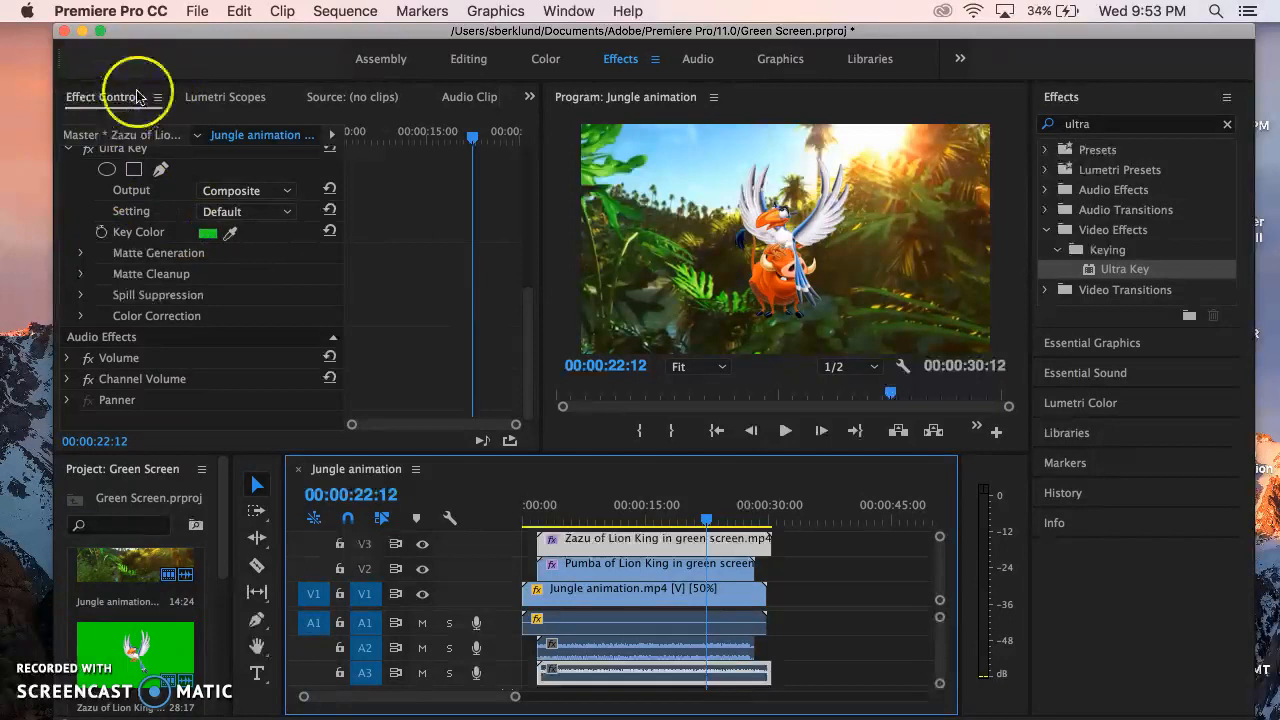
pyautogui.click(526, 365)
pyautogui.moveTo(526, 365); pyautogui.dragTo(526, 205)
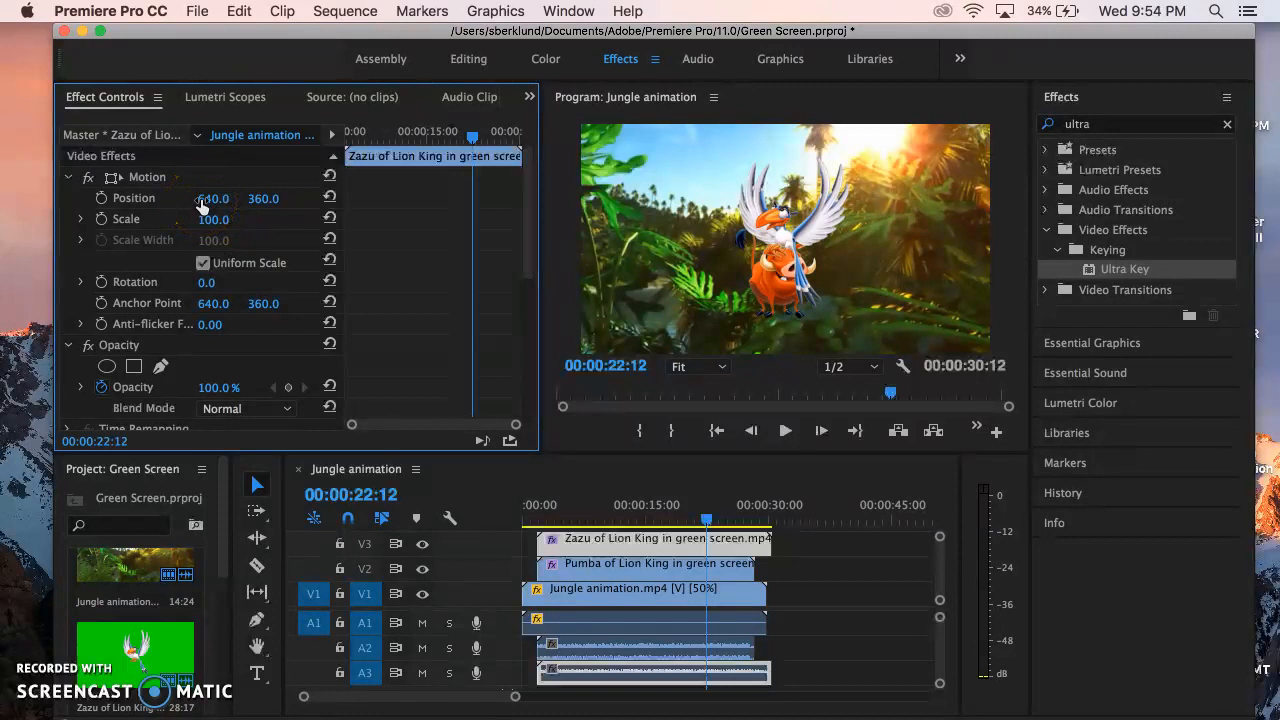
pyautogui.moveTo(200, 200)
pyautogui.mouseDown()
pyautogui.moveTo(275, 202)
pyautogui.moveTo(200, 199)
pyautogui.mouseUp()
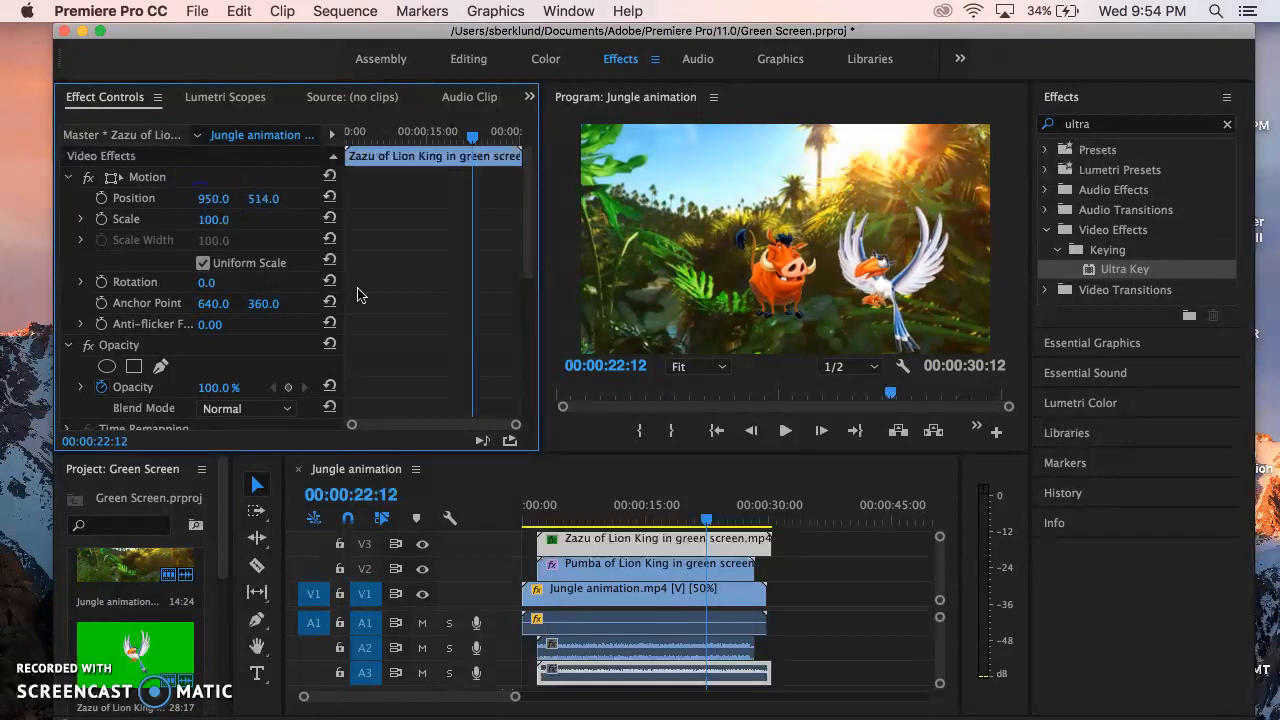
pyautogui.press('space')
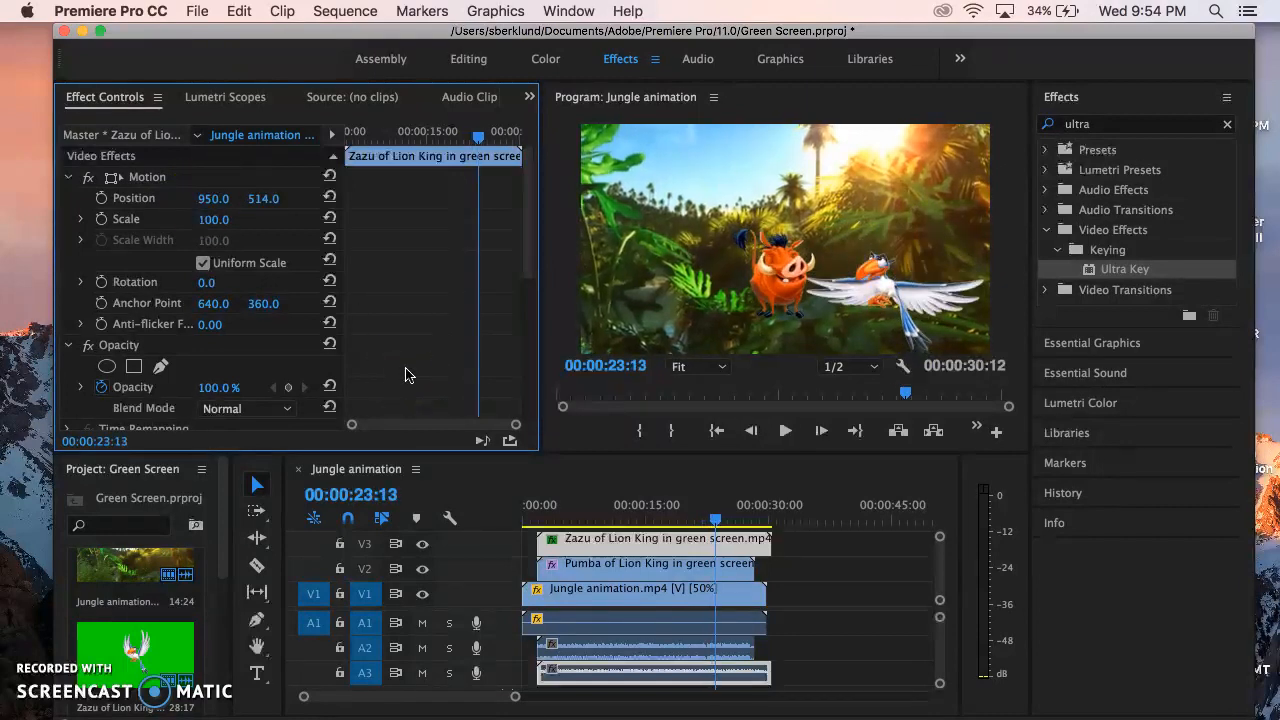
# Set the Position of the Pumba clip on V2 to 419, 386.
pyautogui.click(653, 568)
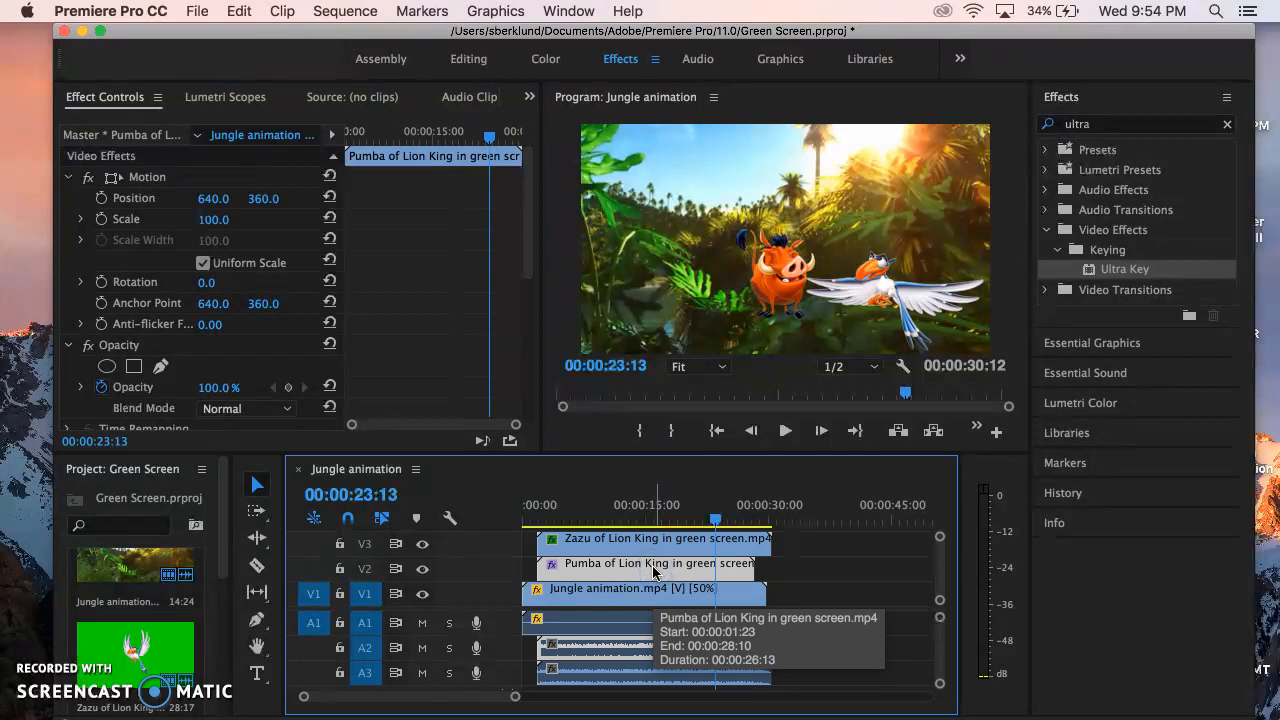
pyautogui.click(222, 201)
pyautogui.moveTo(222, 200); pyautogui.dragTo(222, 200)
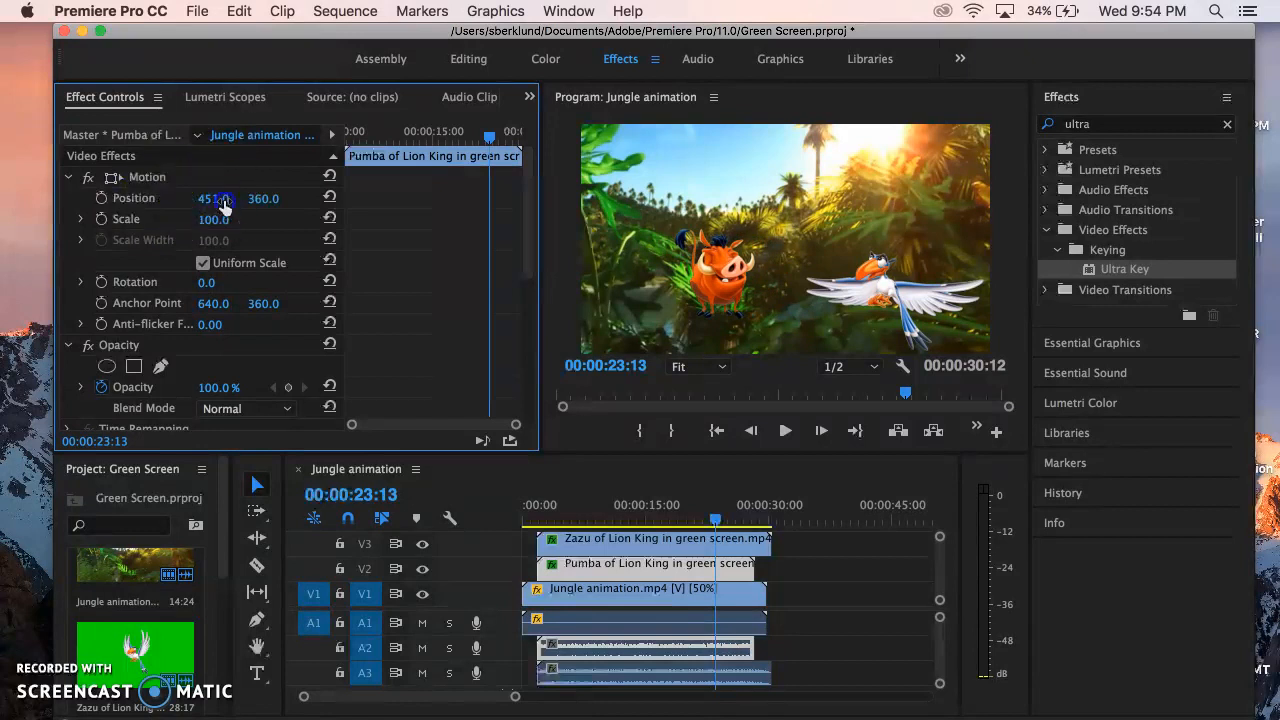
pyautogui.moveTo(222, 202); pyautogui.dragTo(220, 202)
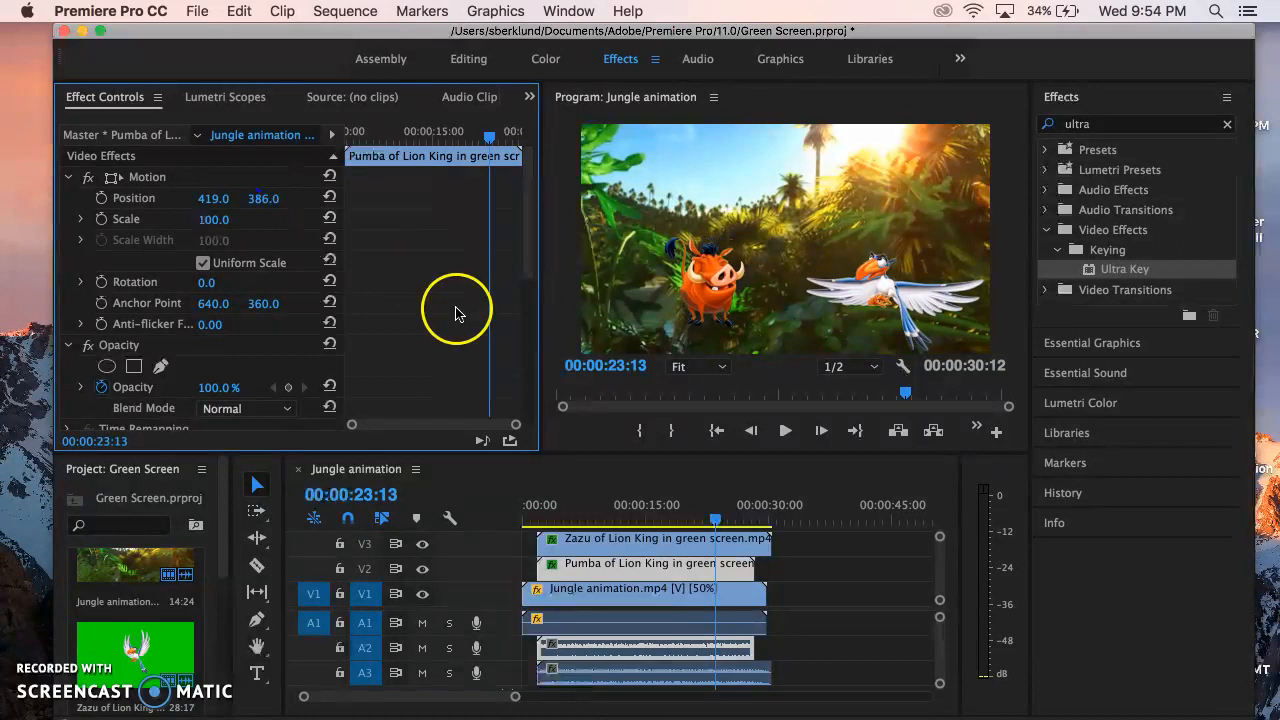
# Play the sequence from the beginning to check how the two repositioned characters look together.
pyautogui.click(716, 522)
pyautogui.press('Home')
pyautogui.press('space')
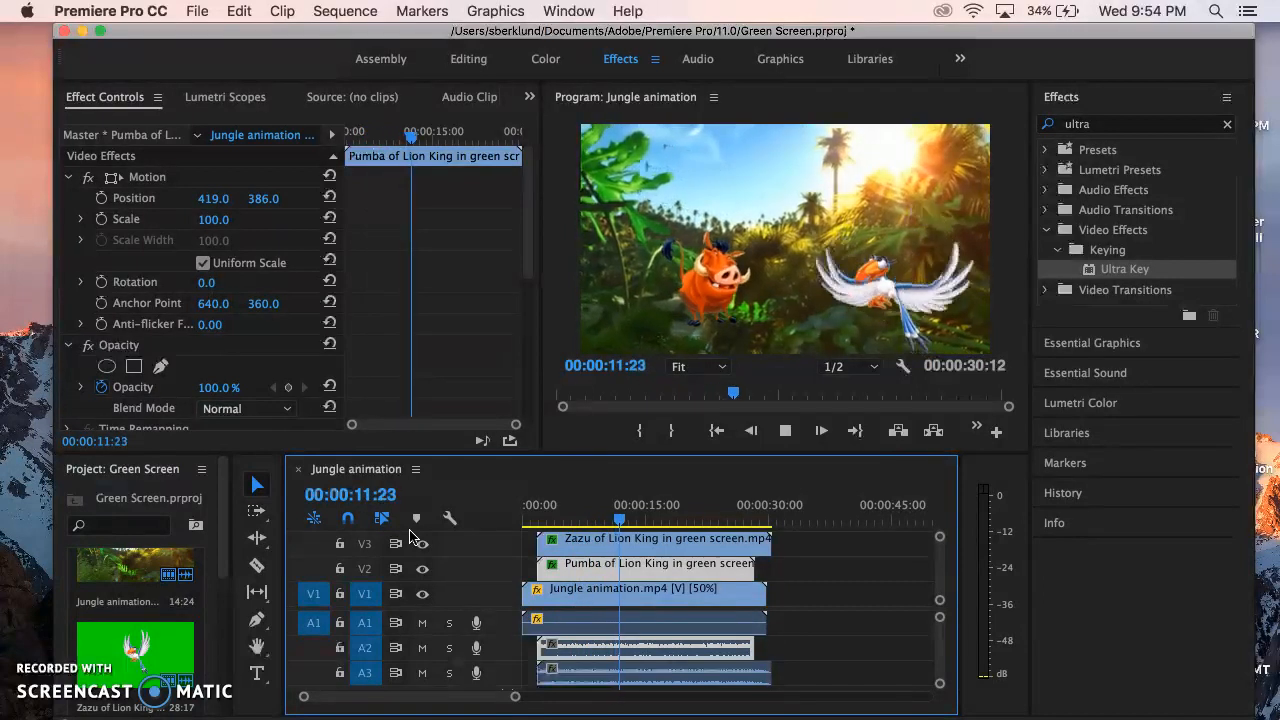
pyautogui.press('space')
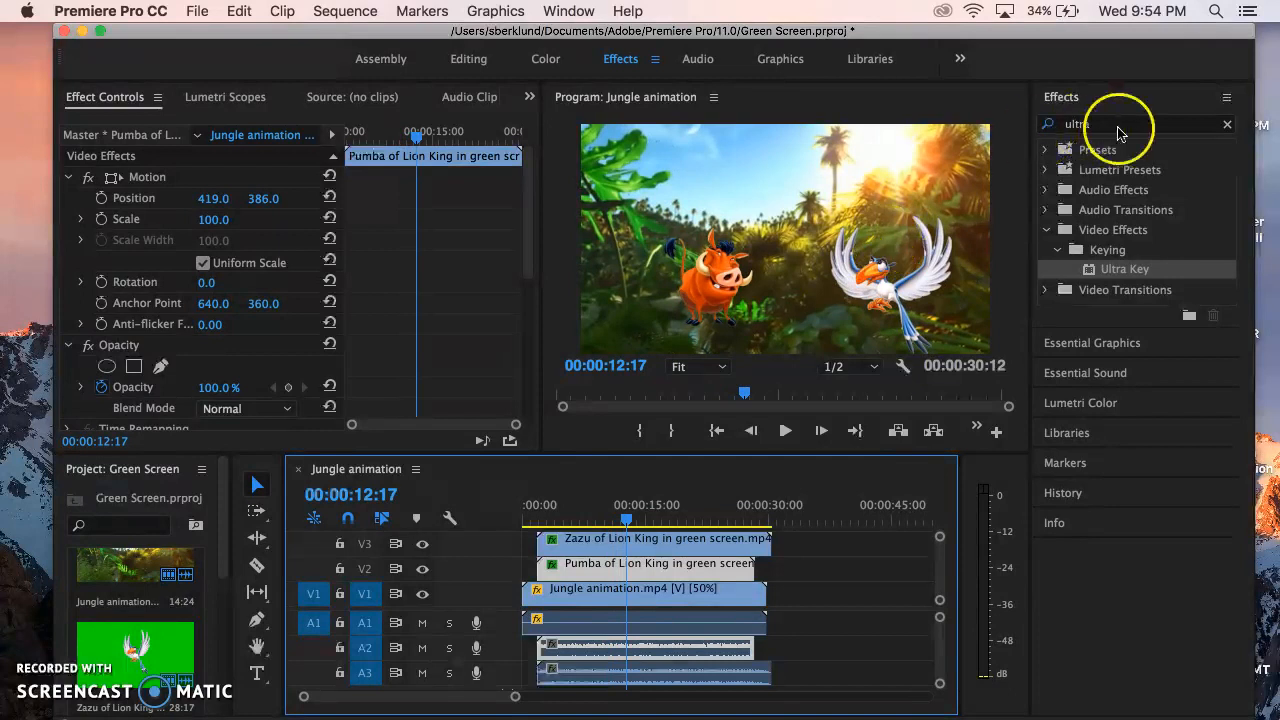
# Add the Cross Dissolve video transition to the start of both the Pumba clip and the Zazu clip.
pyautogui.click(1228, 124)
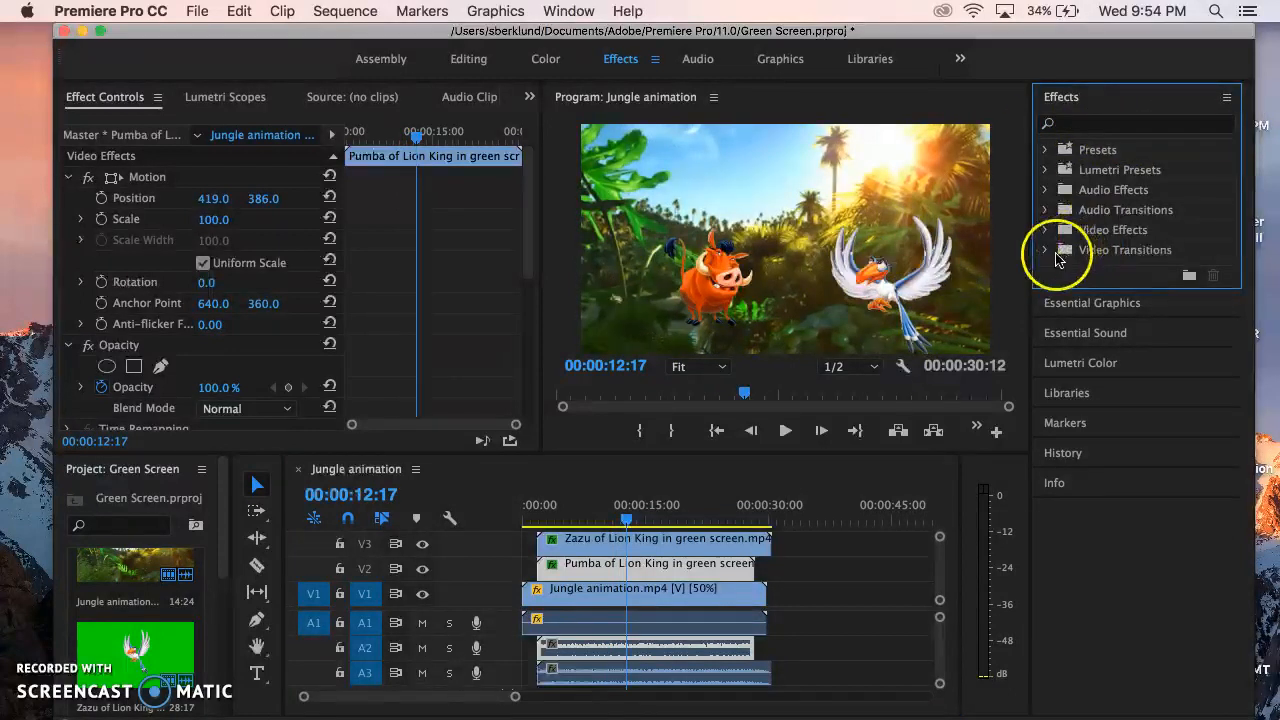
pyautogui.click(1045, 250)
pyautogui.click(1056, 290)
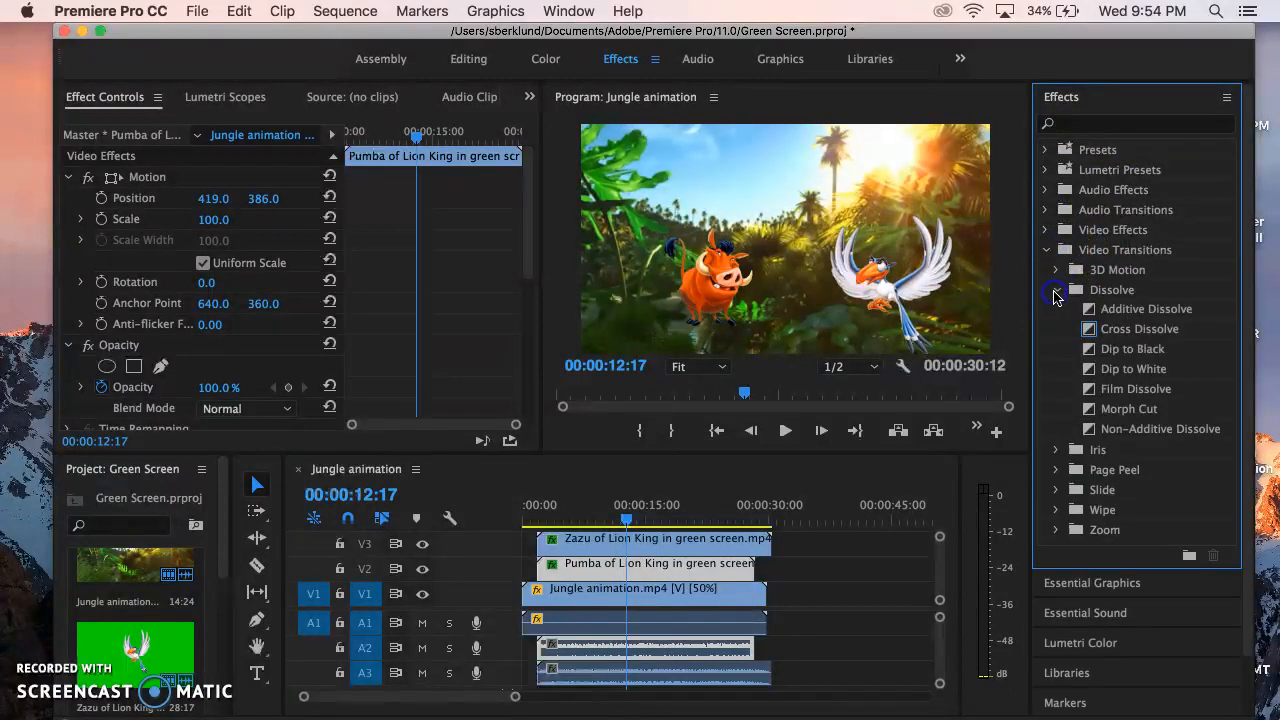
pyautogui.moveTo(1137, 336); pyautogui.dragTo(700, 525)
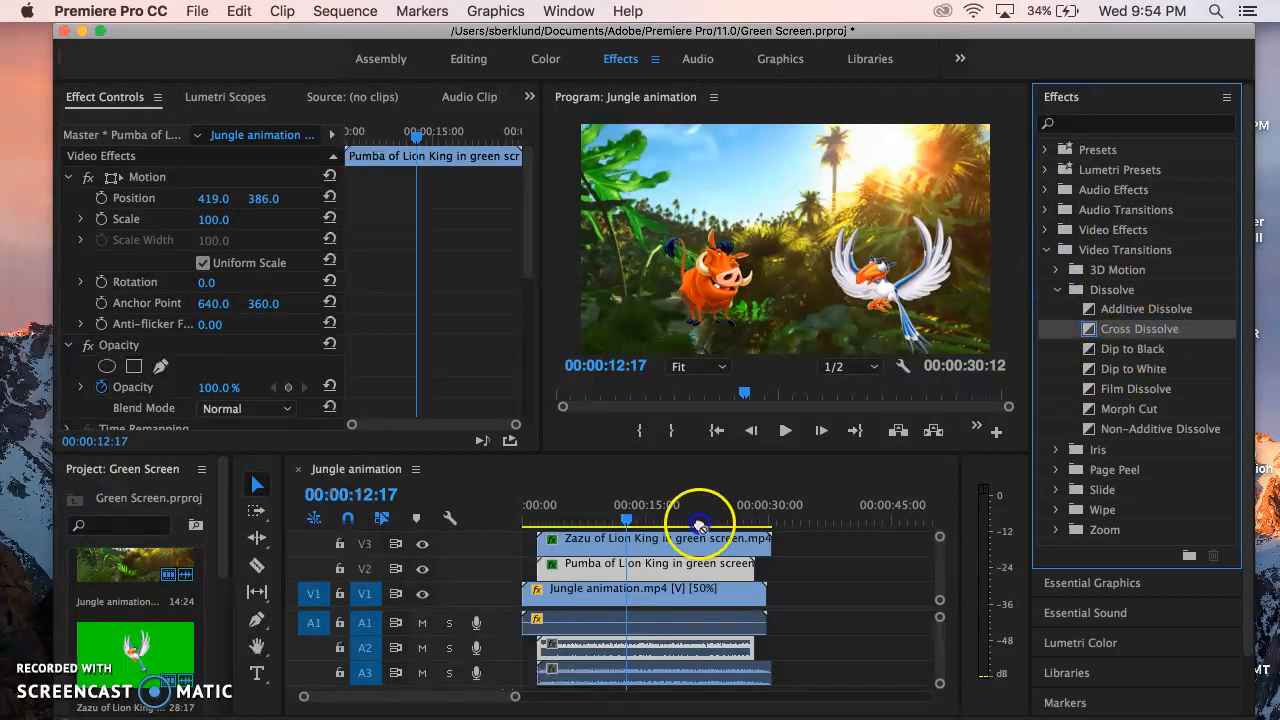
pyautogui.moveTo(547, 567); pyautogui.dragTo(545, 567)
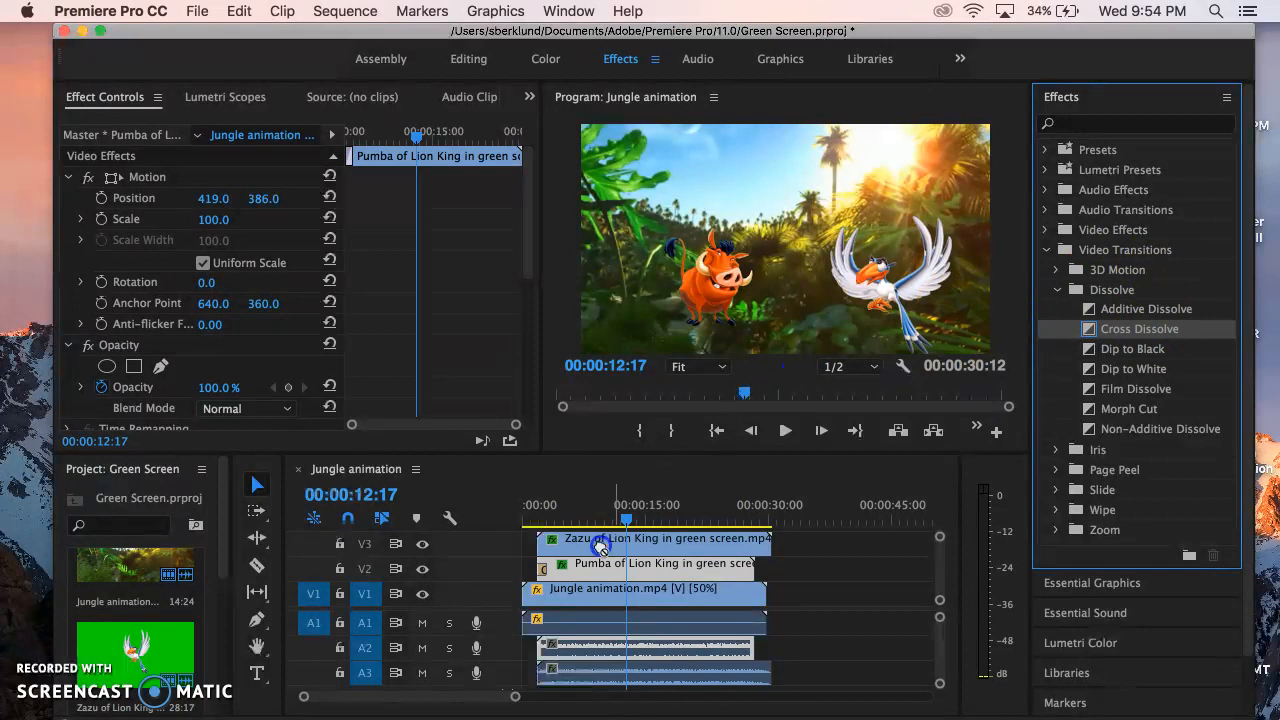
pyautogui.moveTo(543, 548); pyautogui.dragTo(543, 549)
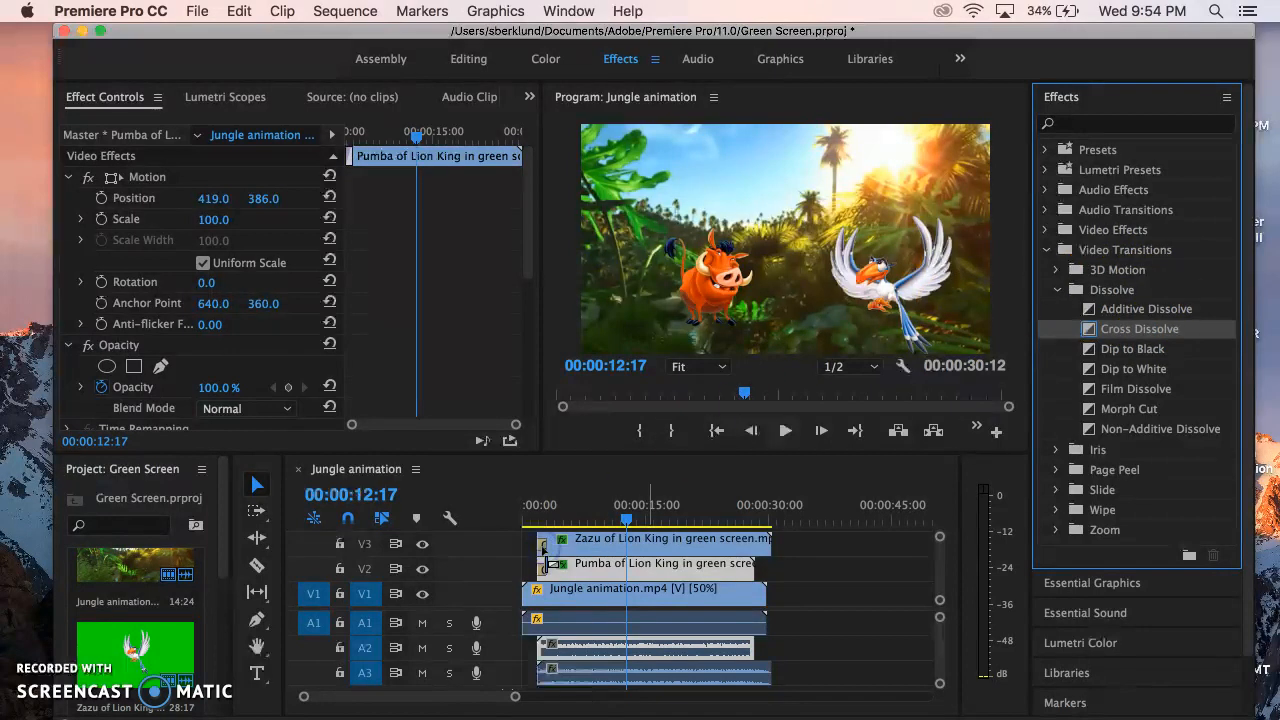
# Play the sequence from the start to check the dissolves, and review the Pumba clip's Ultra Key settings.
pyautogui.moveTo(628, 519); pyautogui.dragTo(470, 530)
pyautogui.press('space')
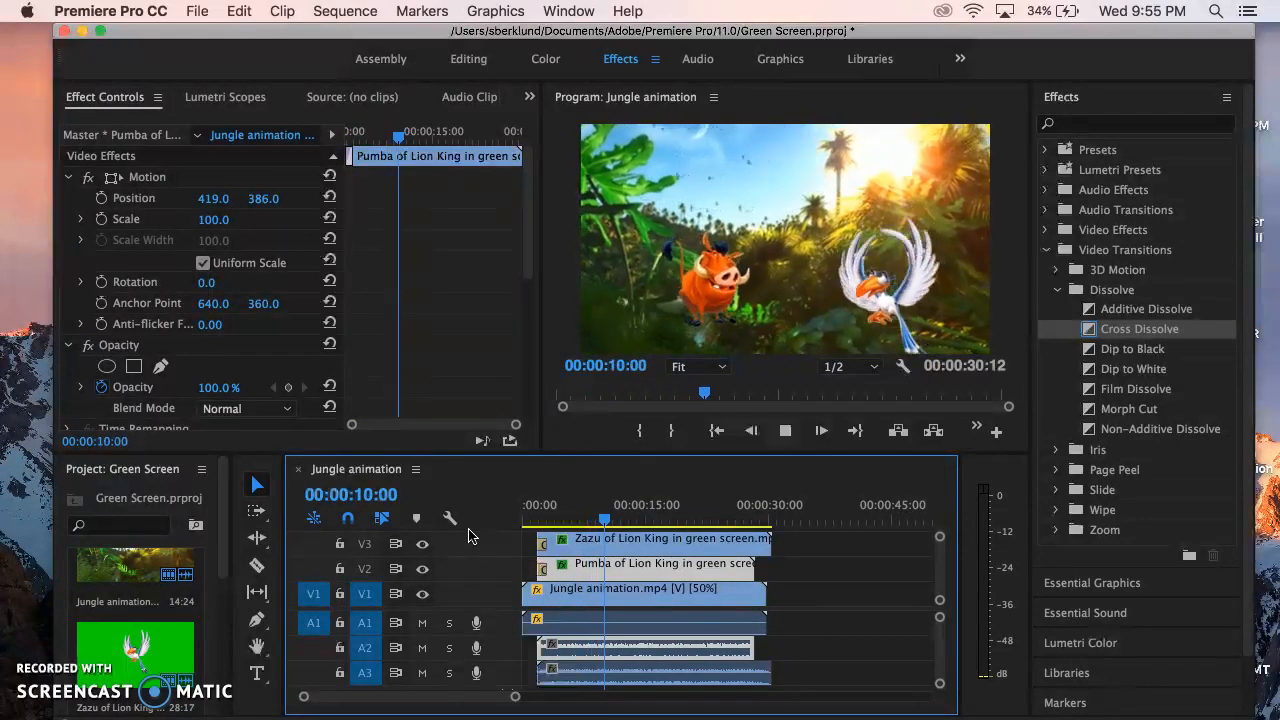
pyautogui.press('space')
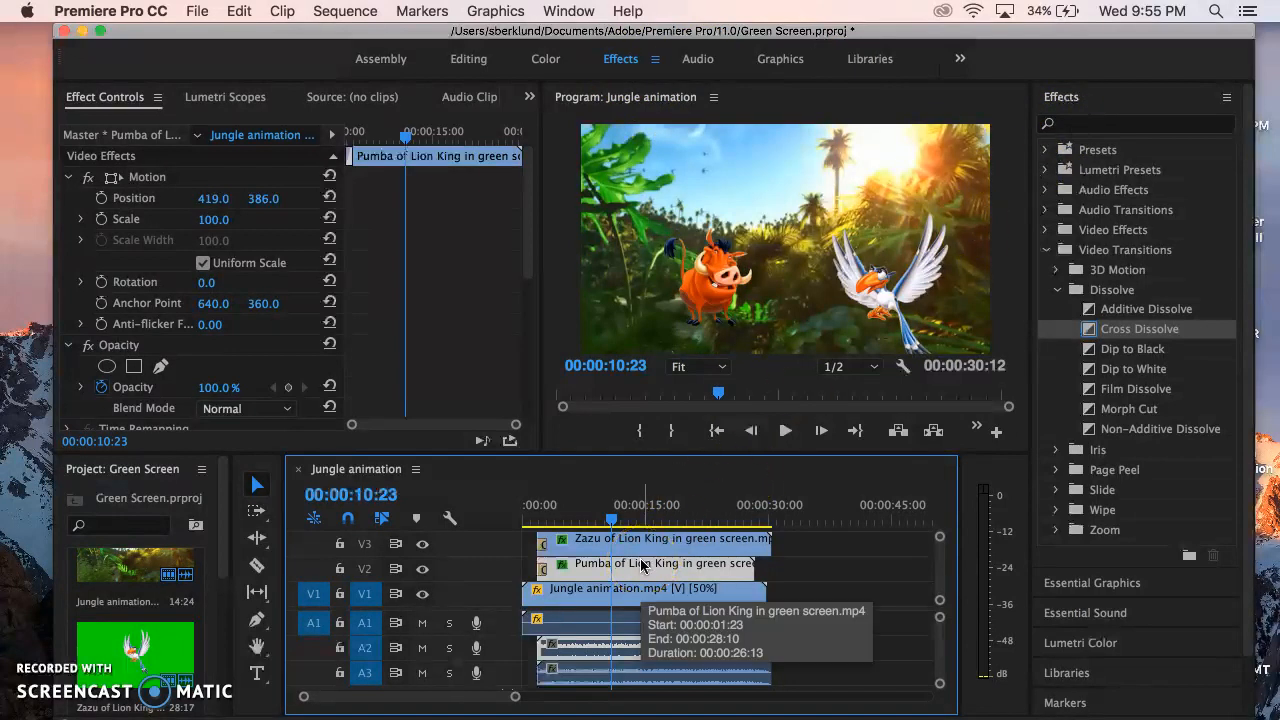
pyautogui.click(528, 205)
pyautogui.moveTo(528, 205); pyautogui.dragTo(528, 300)
pyautogui.moveTo(236, 321); pyautogui.dragTo(796, 148)
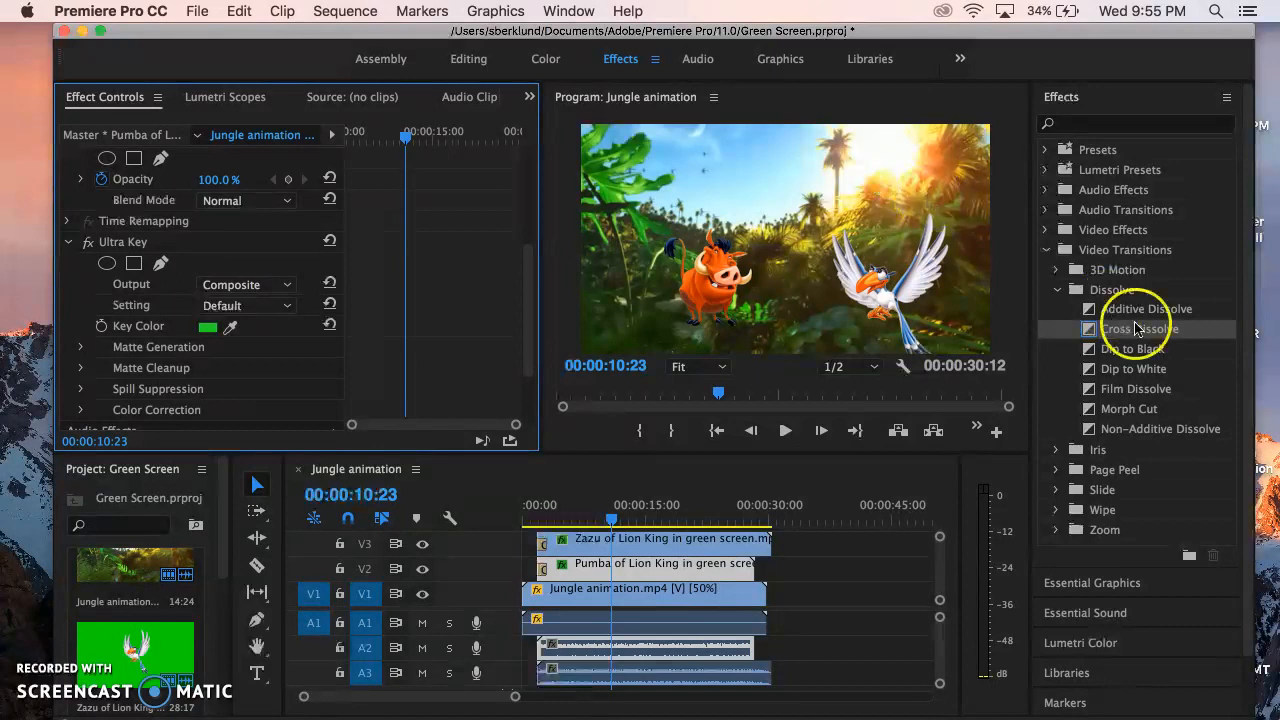
# Select all clips in the sequence, look up the Render Selection command, and deselect the clips.
pyautogui.click(835, 618)
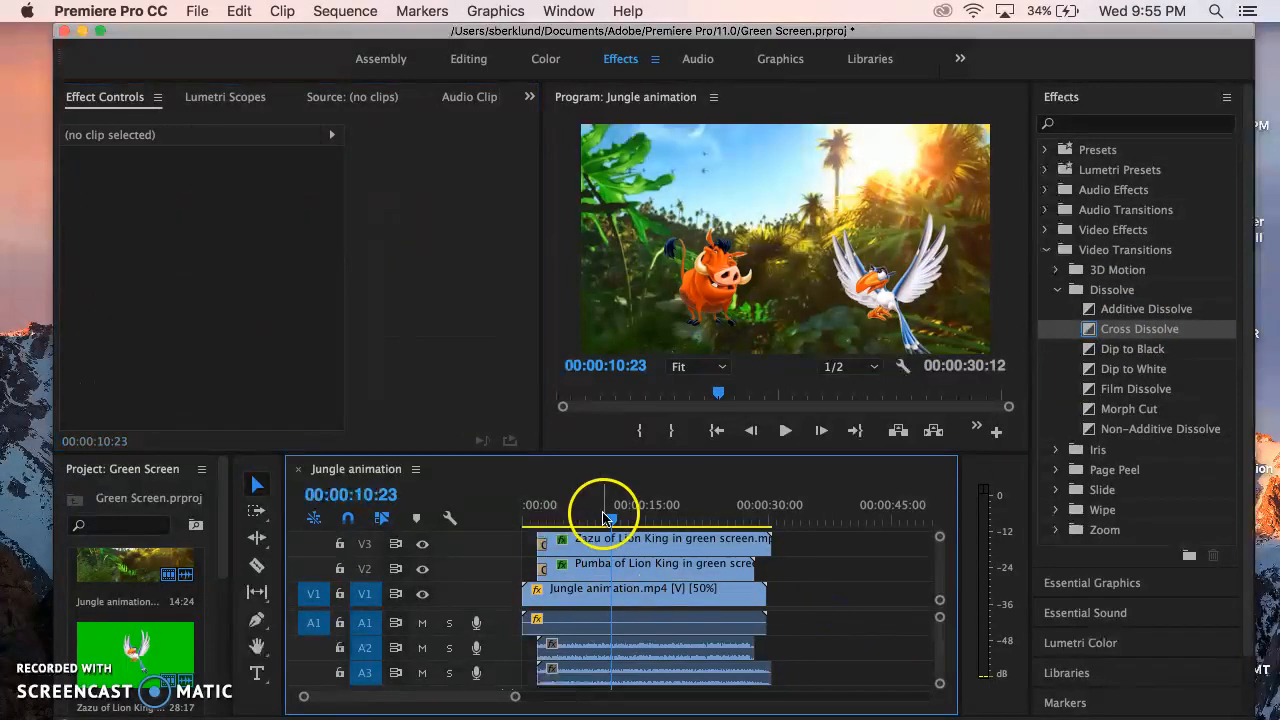
pyautogui.moveTo(858, 679); pyautogui.dragTo(650, 600)
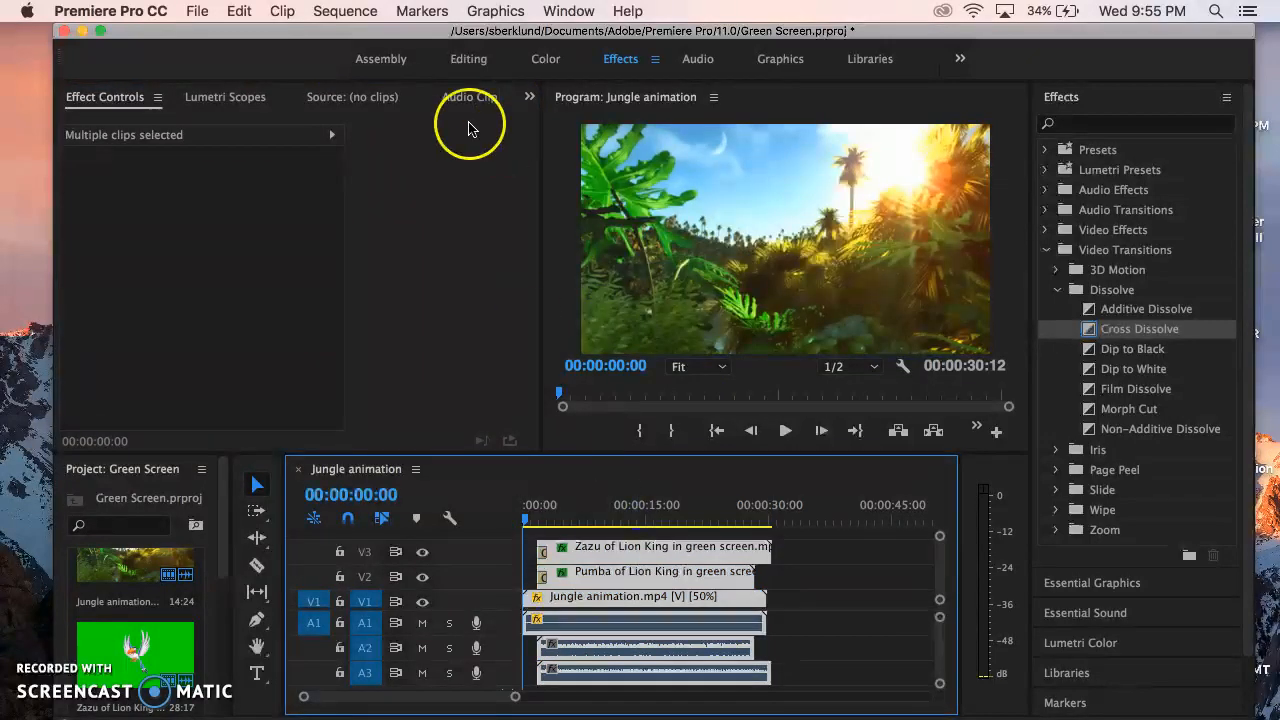
pyautogui.click(345, 11)
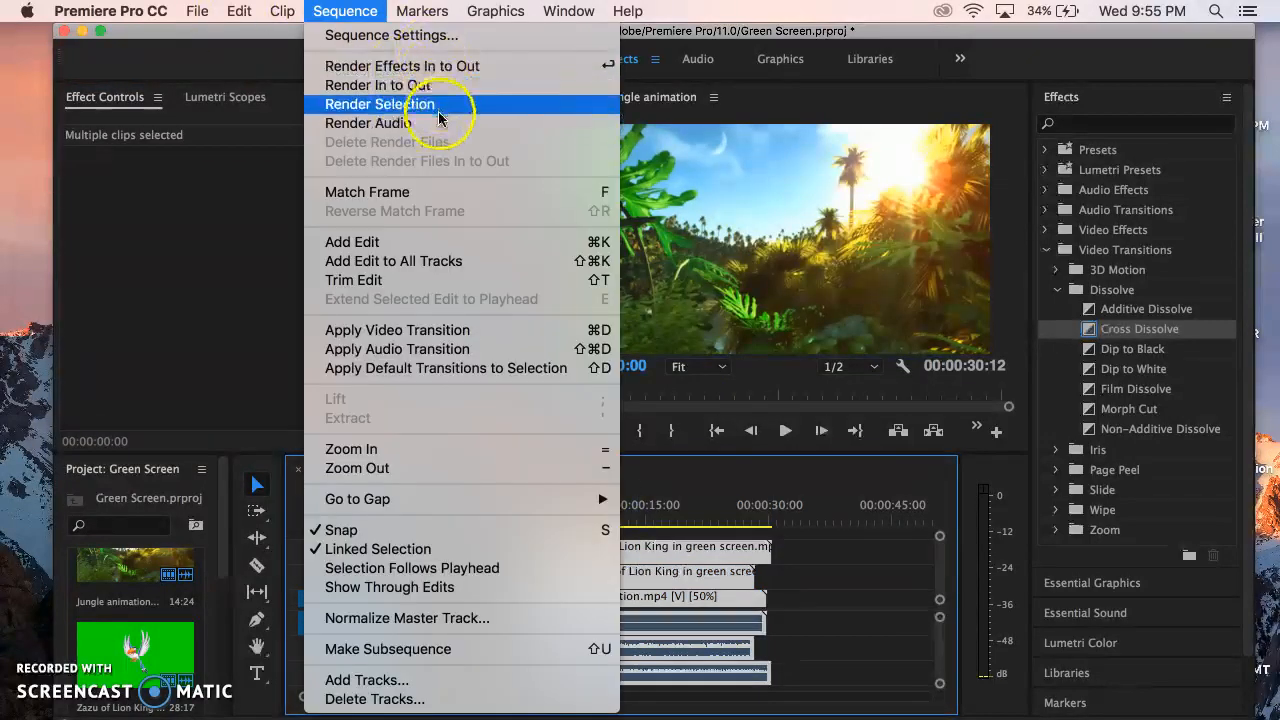
pyautogui.click(815, 613)
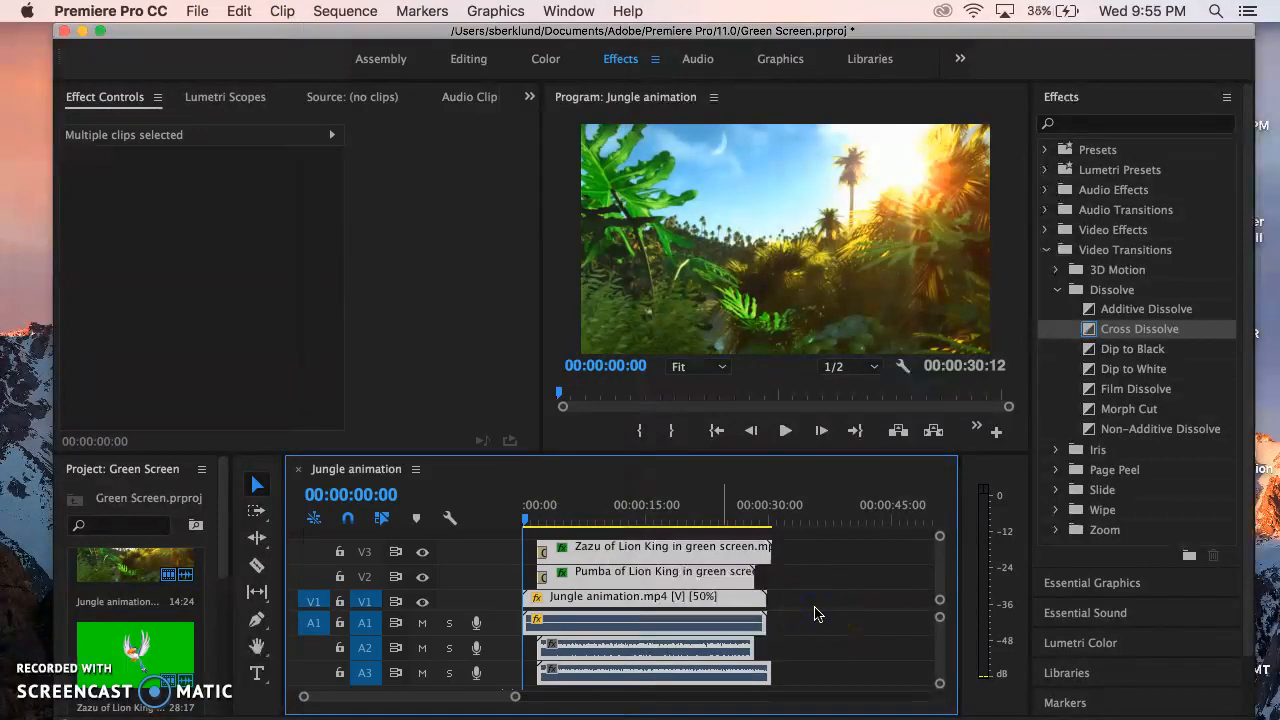
pyautogui.click(876, 668)
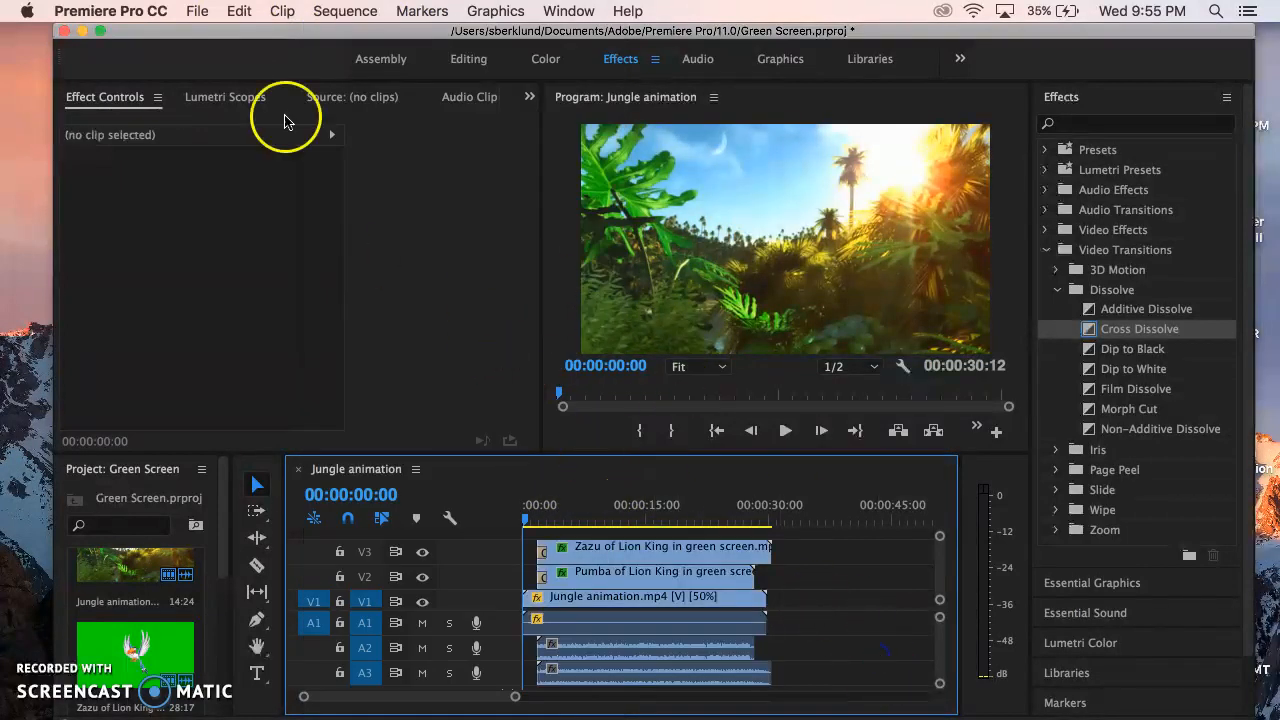
# Open the media export settings for the Jungle animation sequence and set the output file to Green Screen on the Desktop.
pyautogui.click(197, 9)
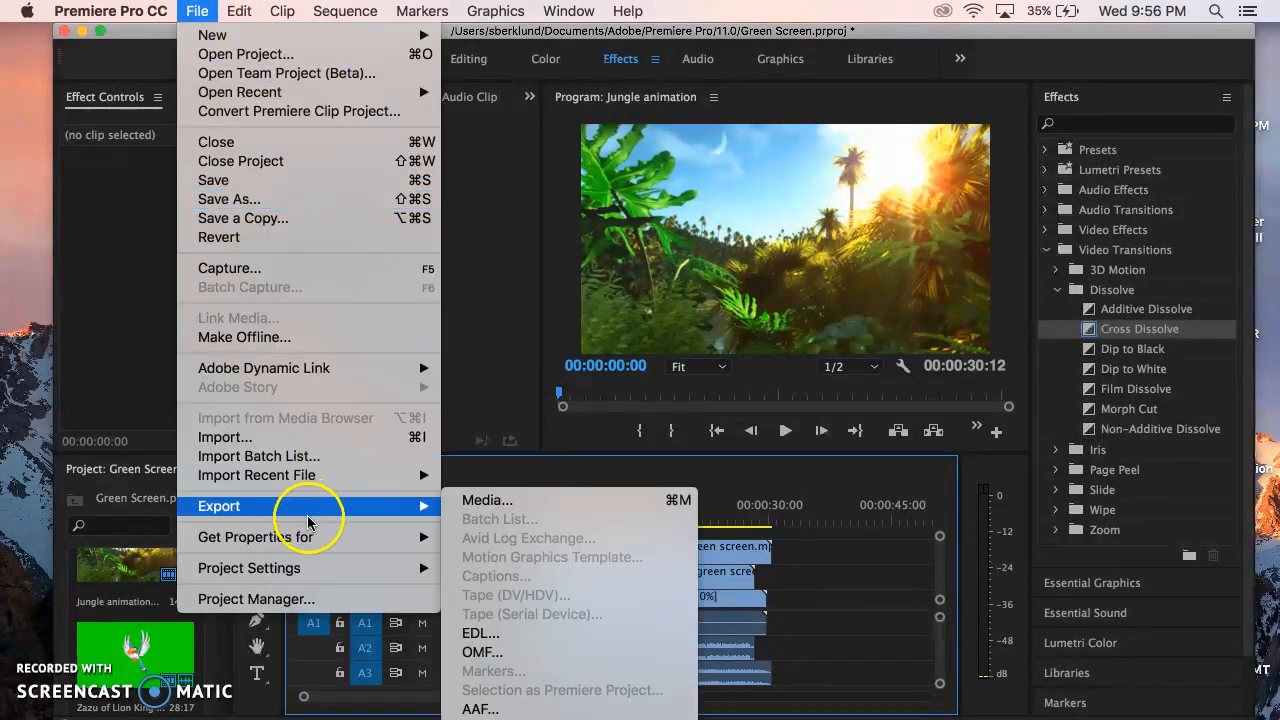
pyautogui.moveTo(366, 503)
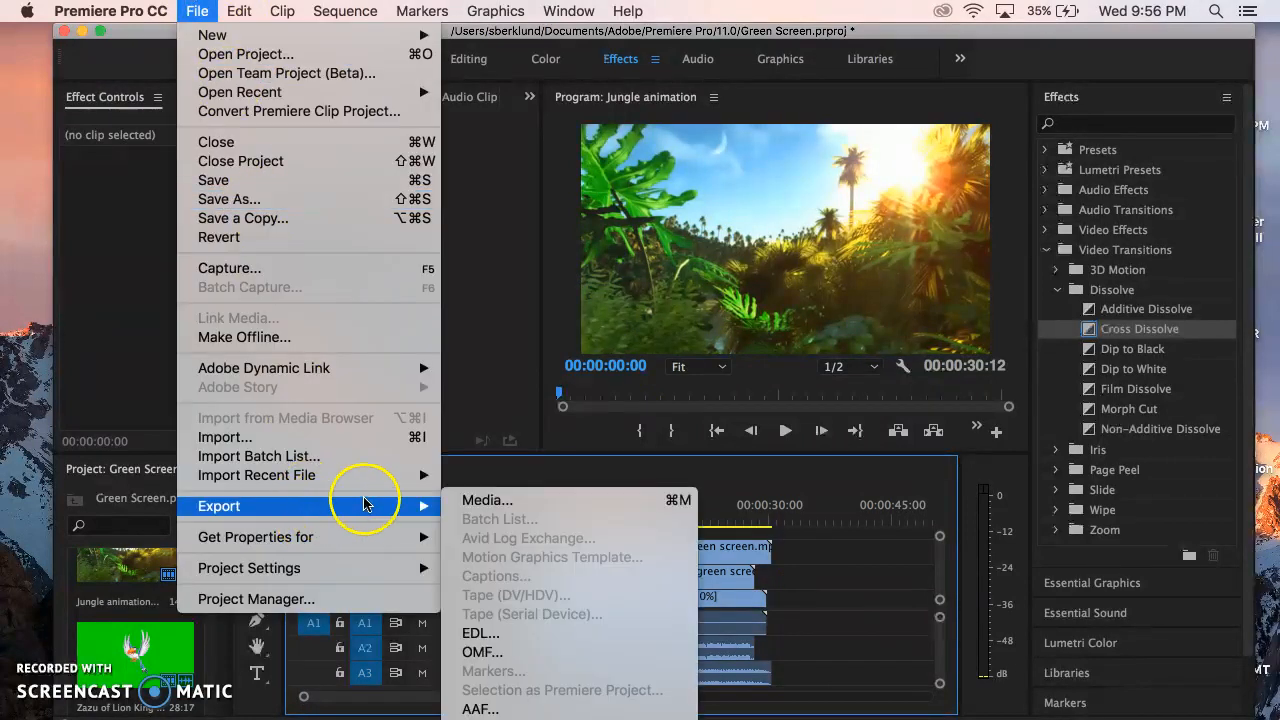
pyautogui.click(488, 505)
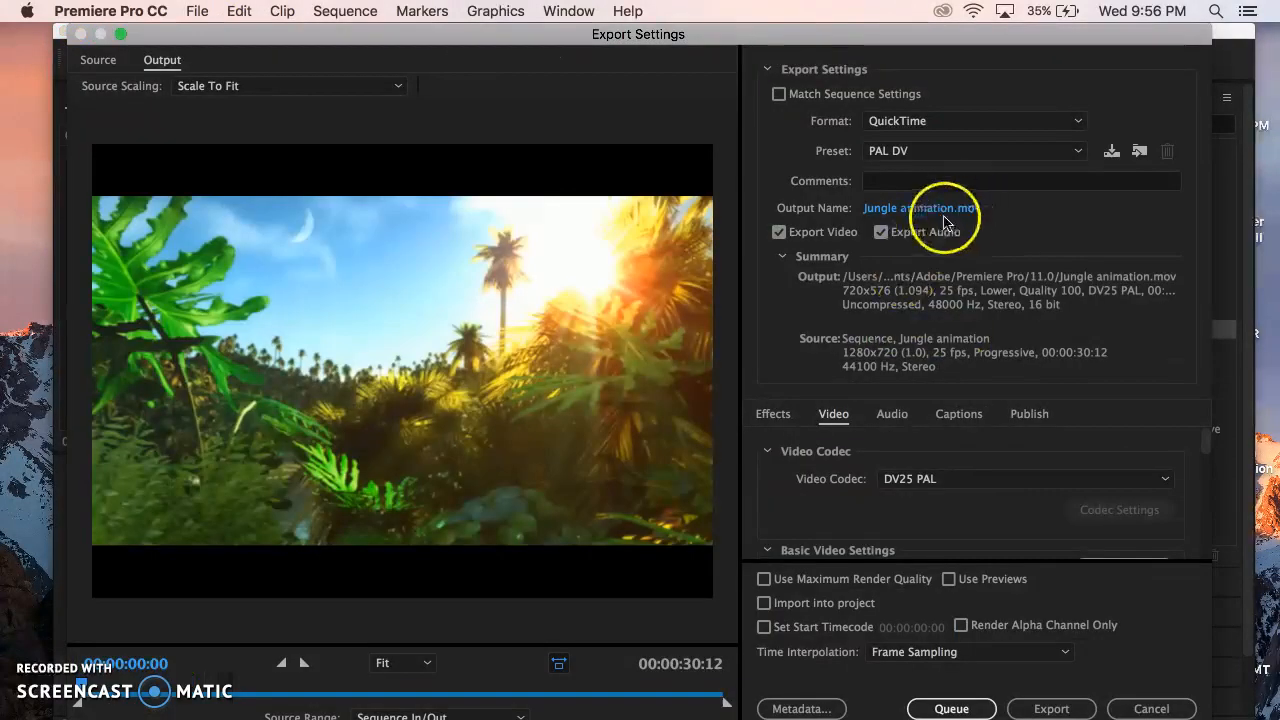
pyautogui.click(895, 209)
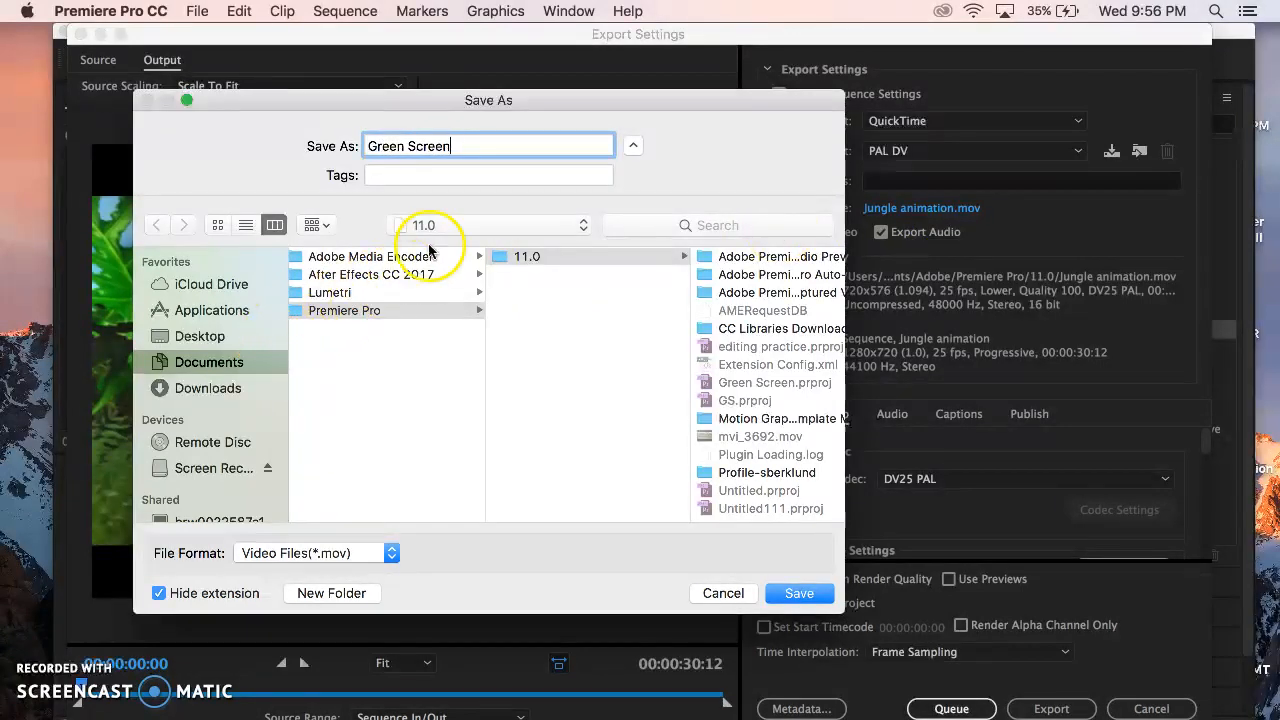
pyautogui.click(471, 222)
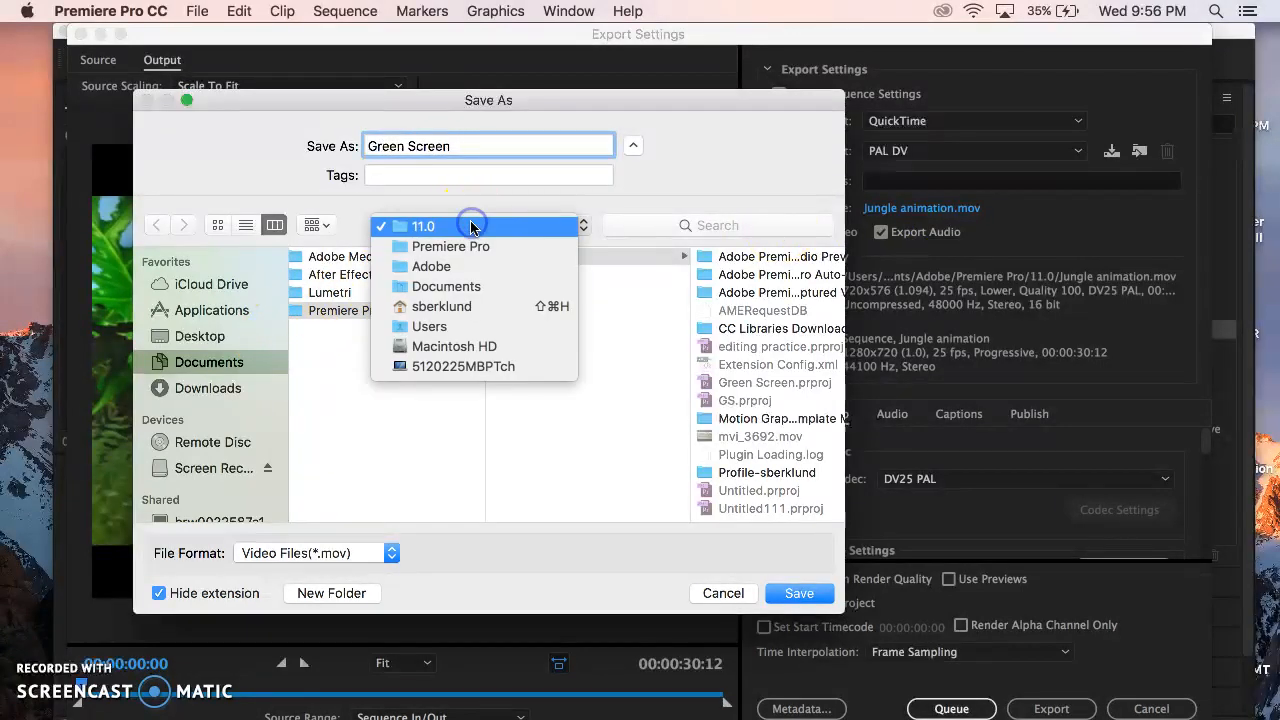
pyautogui.click(455, 287)
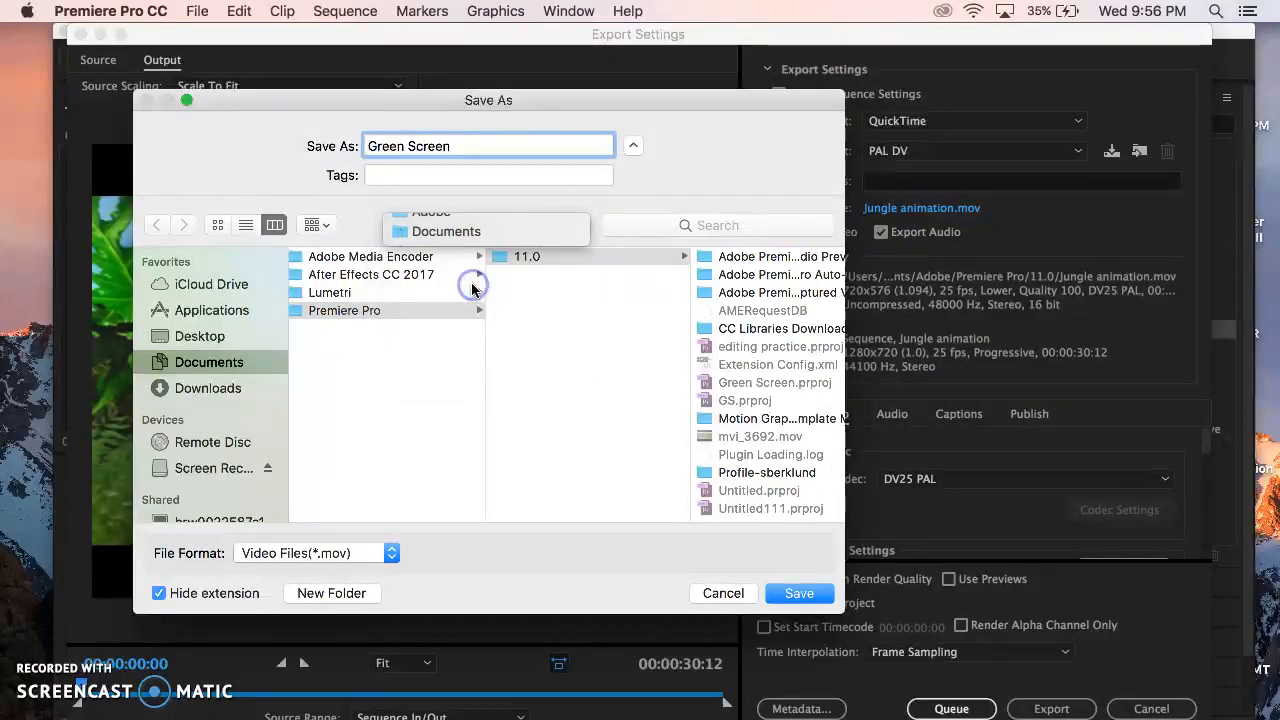
pyautogui.click(226, 338)
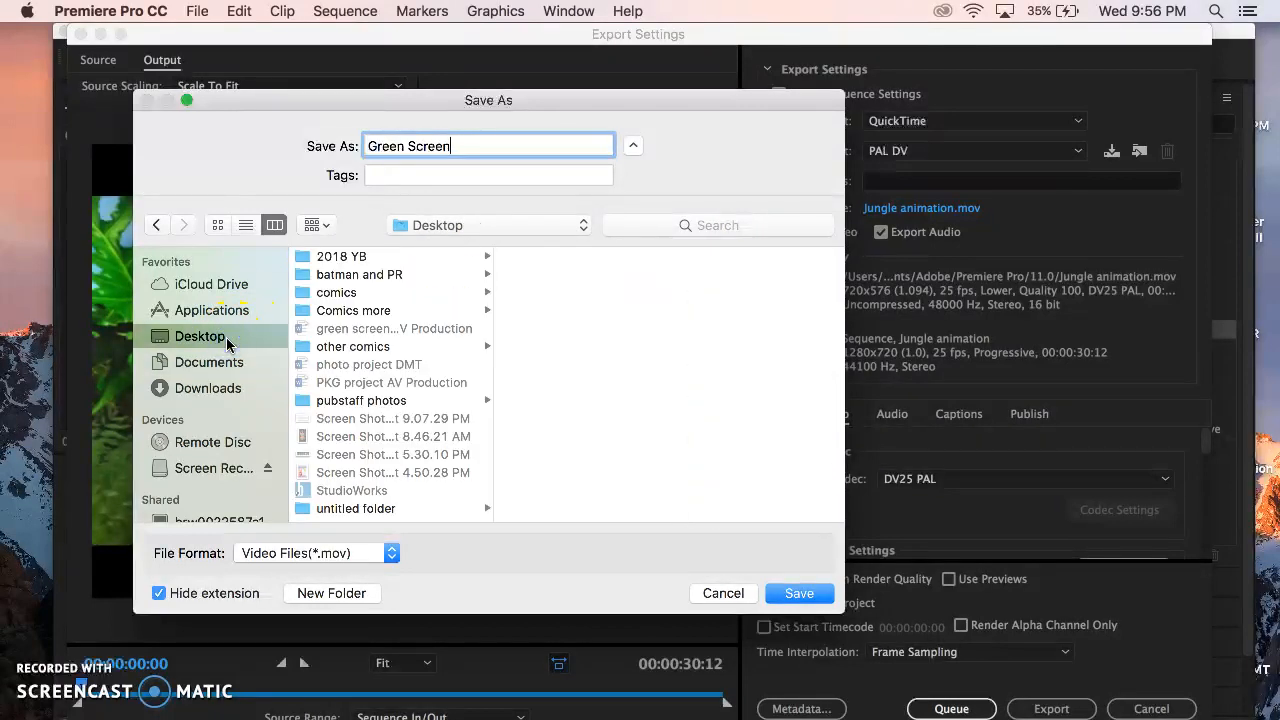
pyautogui.click(805, 596)
pyautogui.click(805, 596)
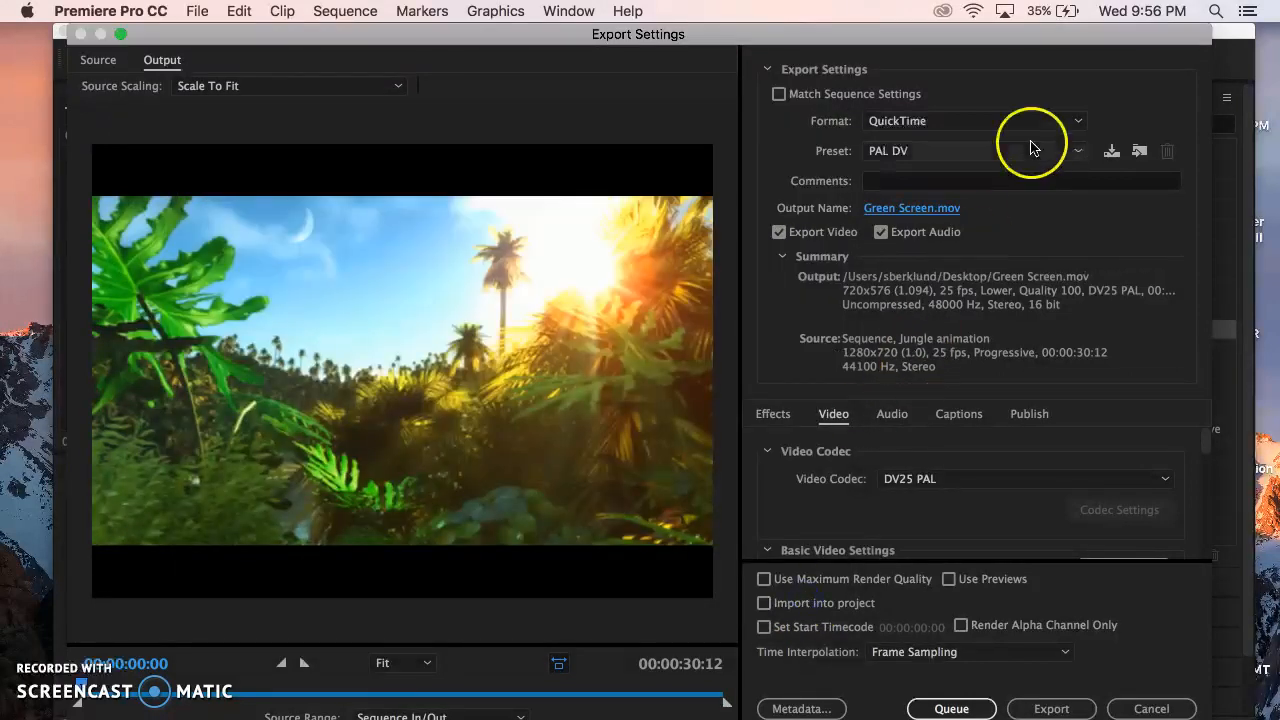
# Set the export format to H.264 and browse its presets for the YouTube options.
pyautogui.click(957, 124)
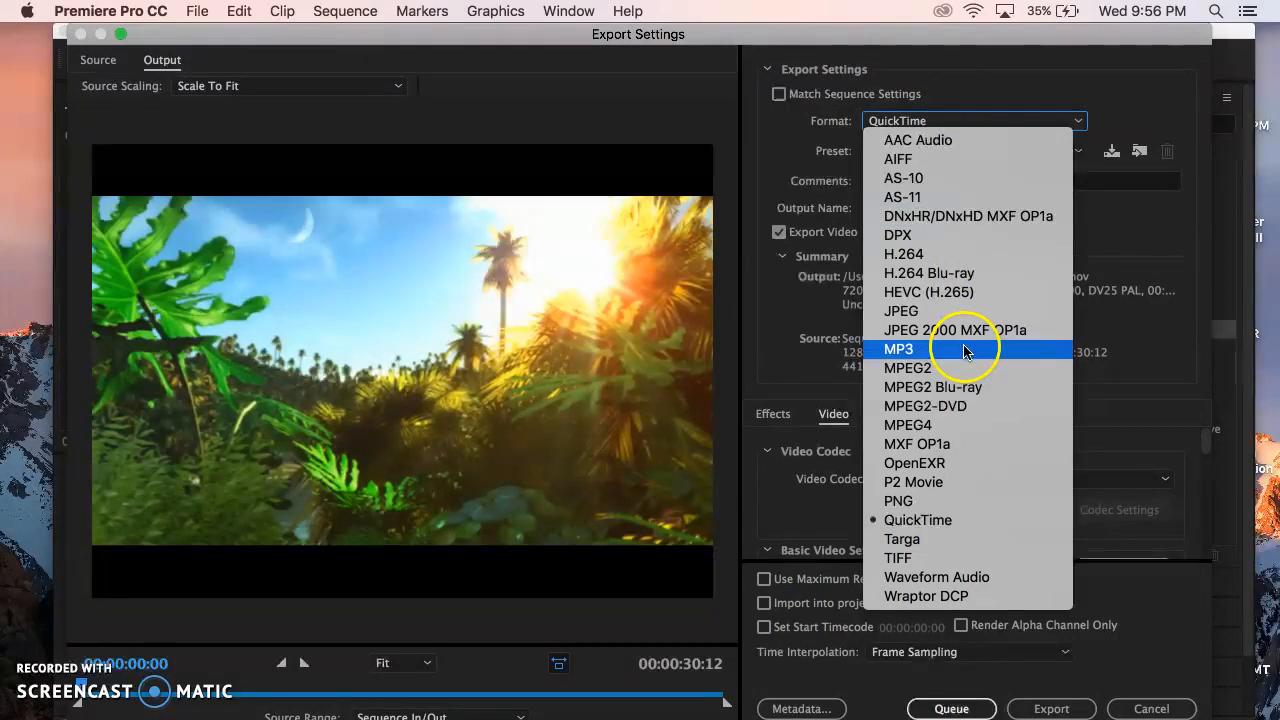
pyautogui.click(960, 255)
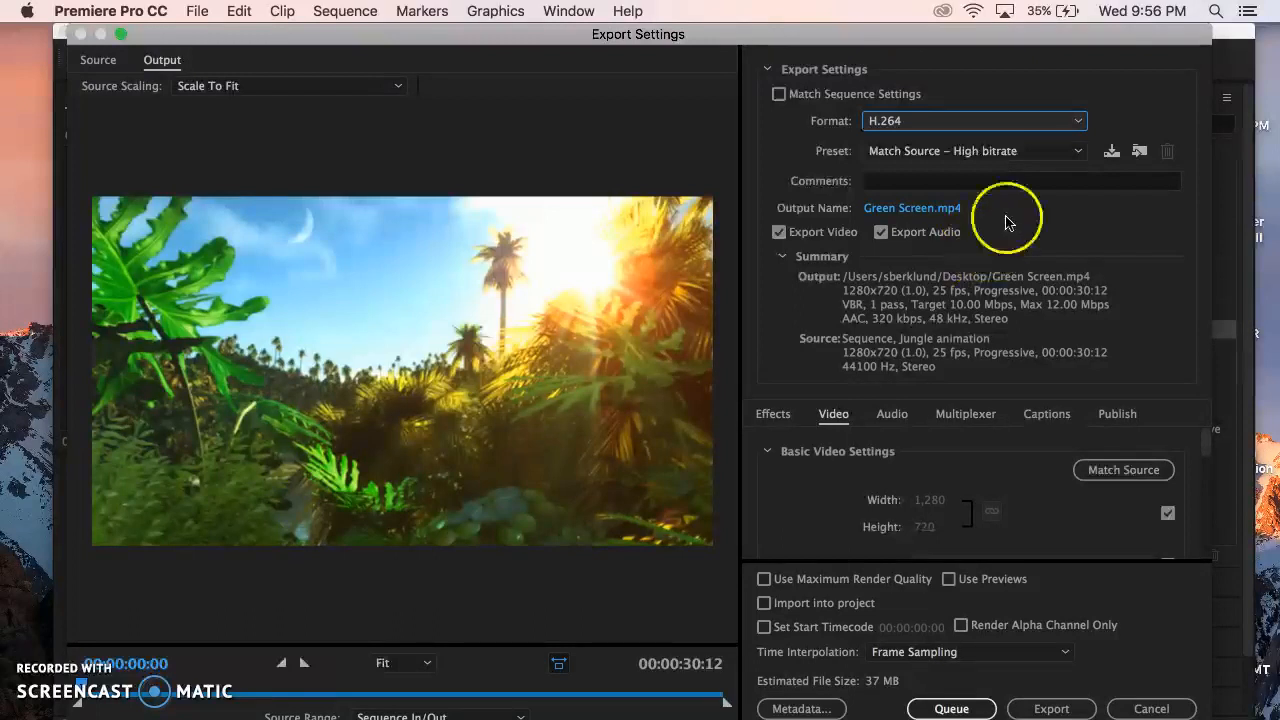
pyautogui.click(1078, 151)
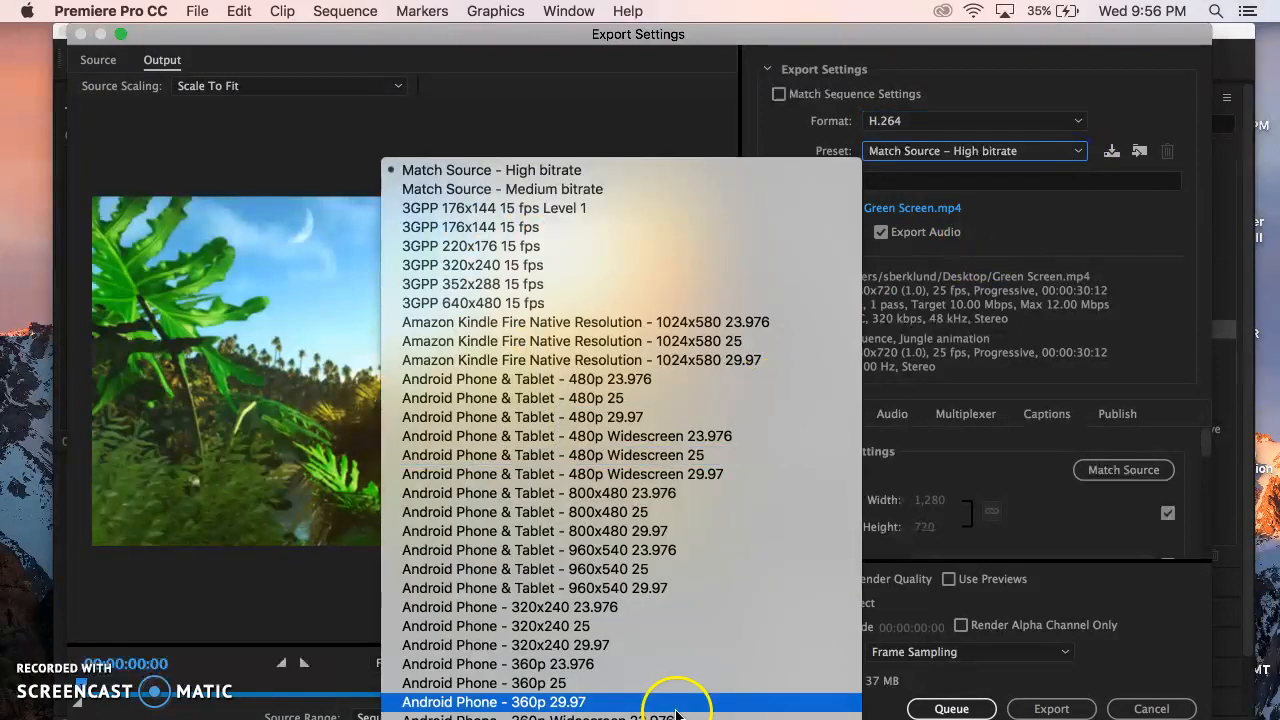
pyautogui.scroll(-20, 630, 200)
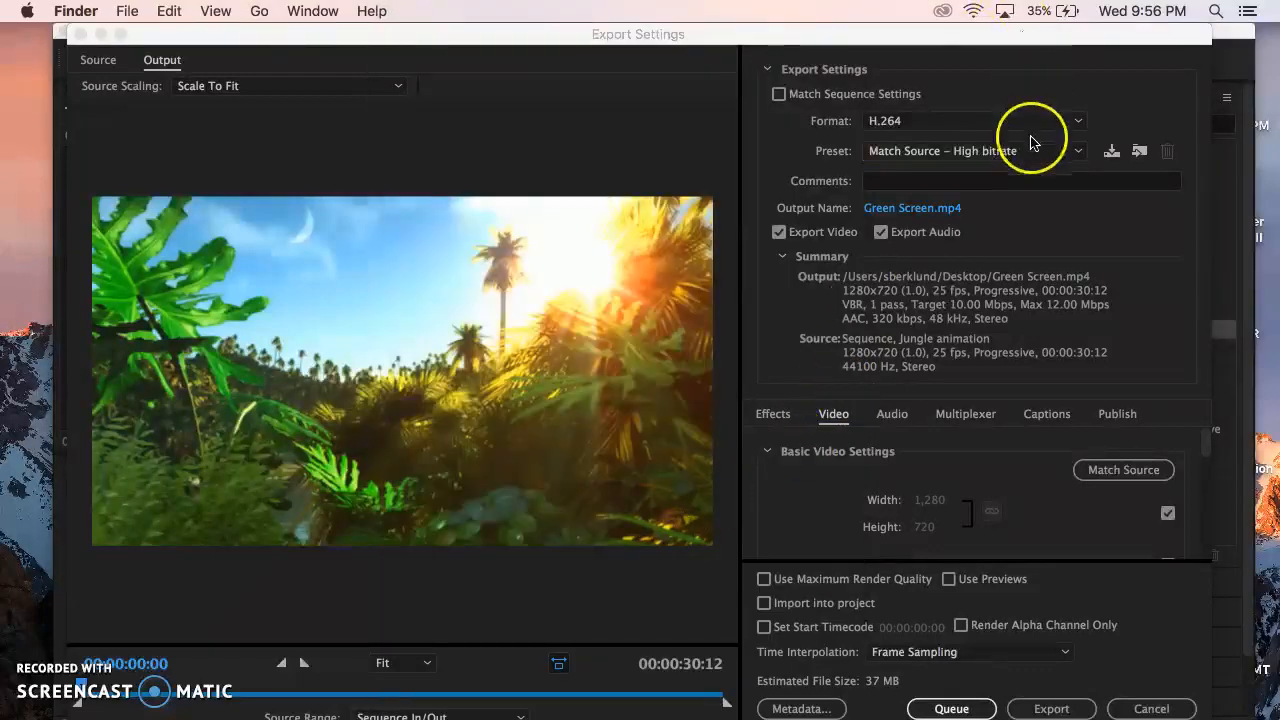
pyautogui.click(1032, 151)
pyautogui.click(1018, 152)
pyautogui.scroll(-20, 600, 470)
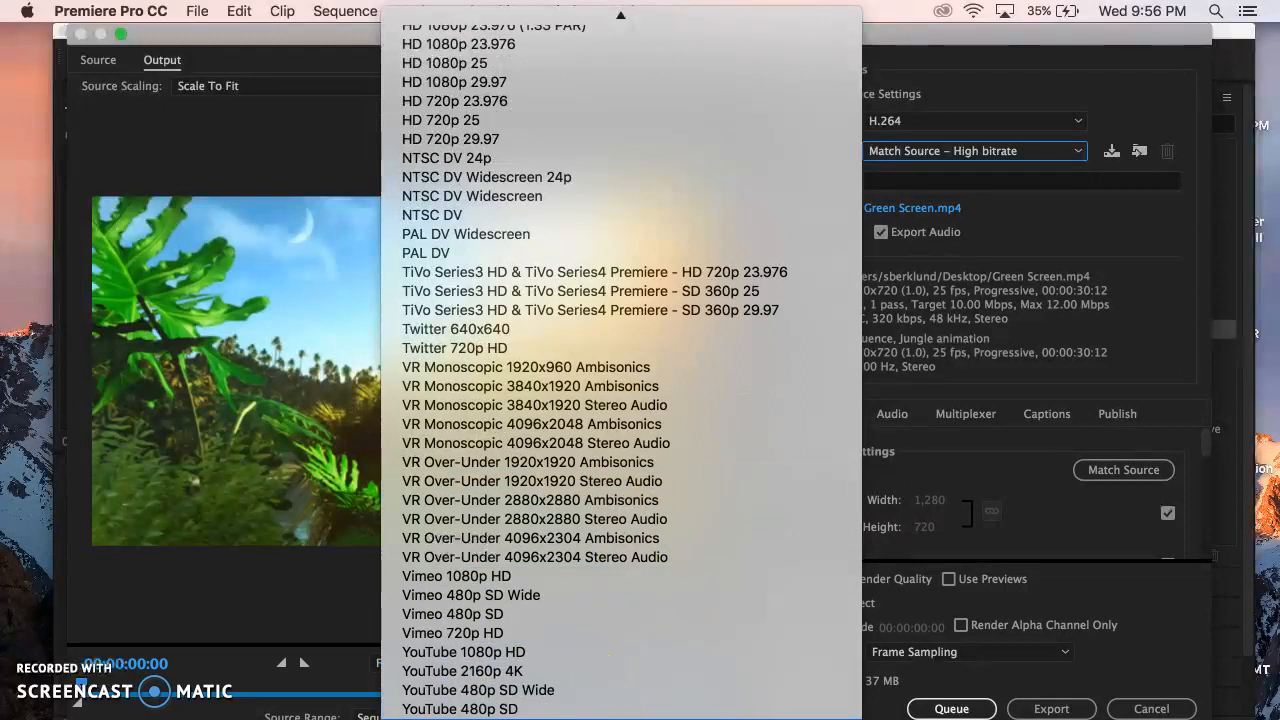
pyautogui.click(602, 719)
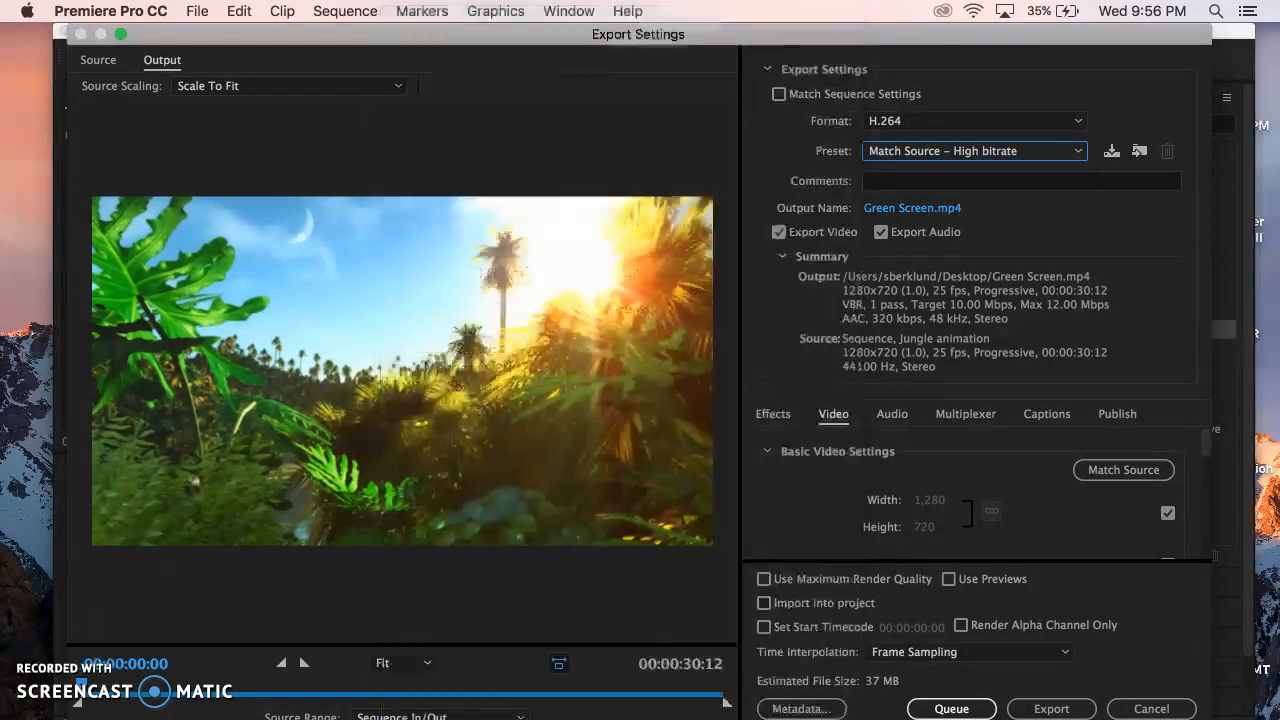